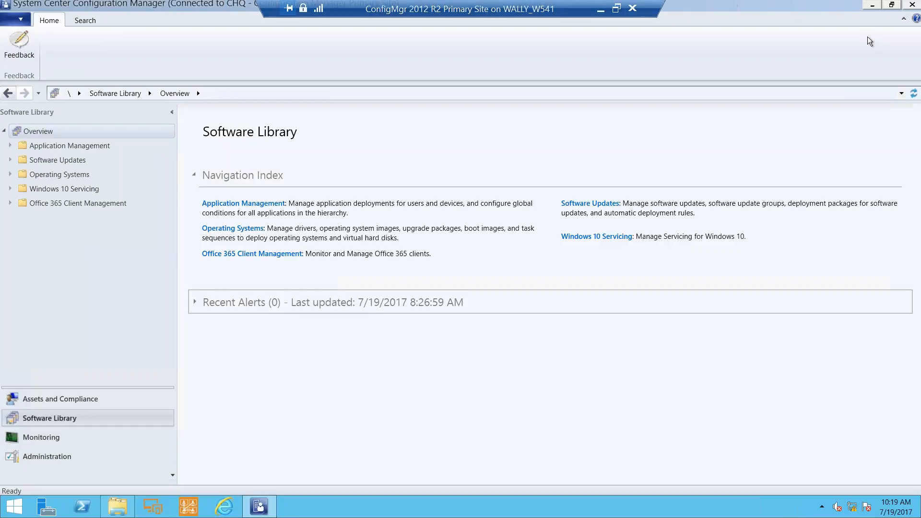
Examine the source directory in the Windows 10 Source upgrade package's Data Source properties, then close them without changes
{"action": "left_click", "coordinate": [9, 175]}
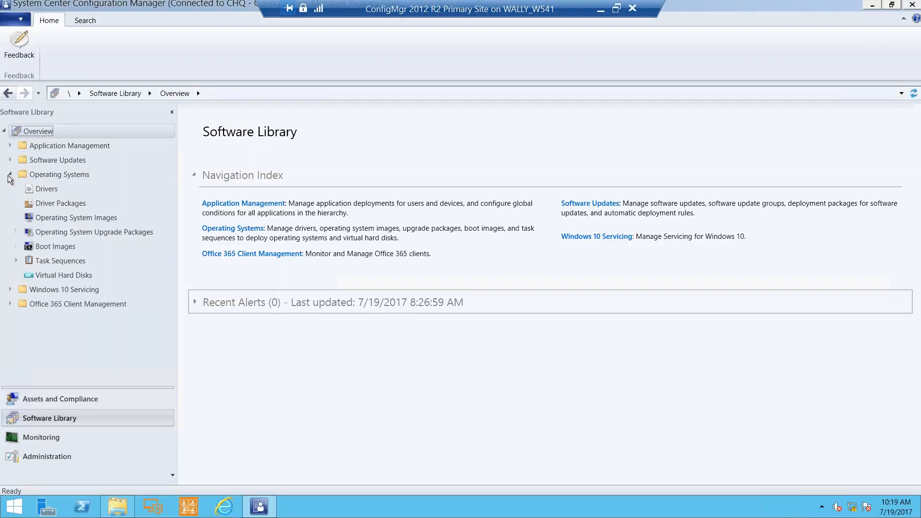
{"action": "left_click", "coordinate": [66, 235]}
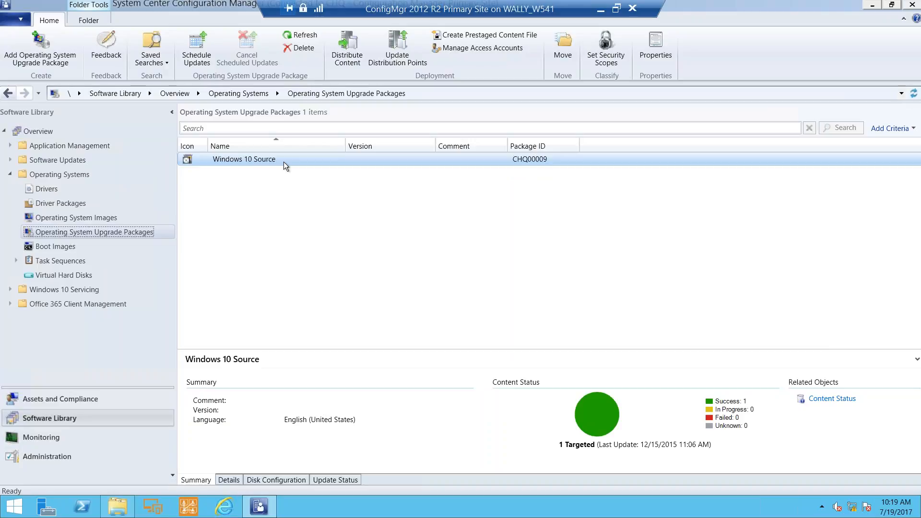
{"action": "right_click", "coordinate": [284, 161]}
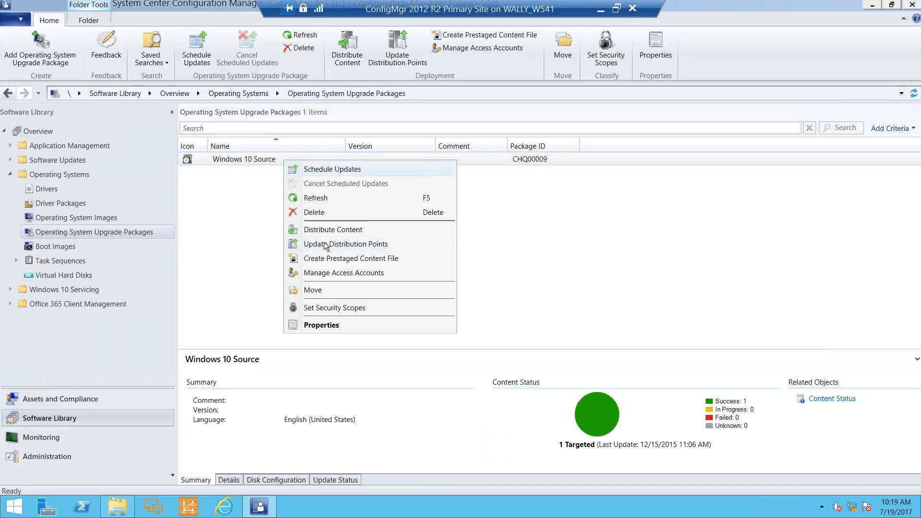
{"action": "left_click", "coordinate": [334, 323]}
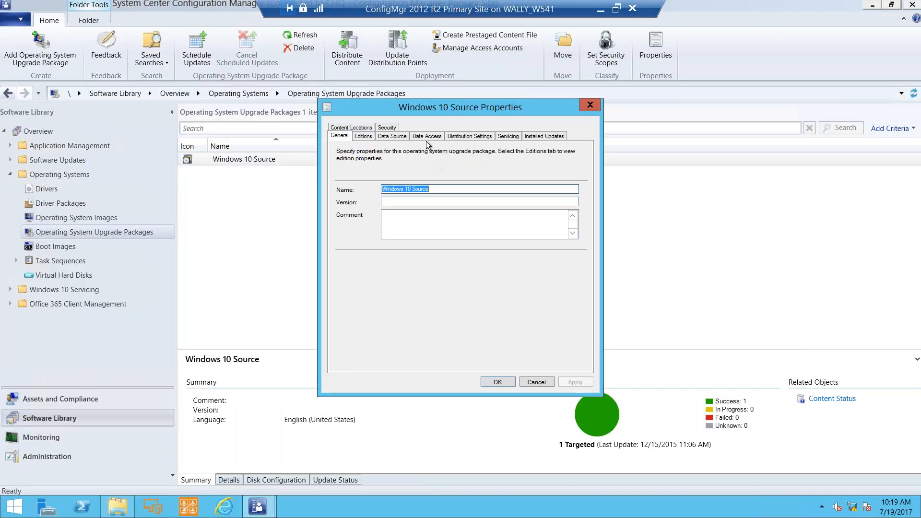
{"action": "left_click", "coordinate": [401, 136]}
{"action": "left_click", "coordinate": [426, 190]}
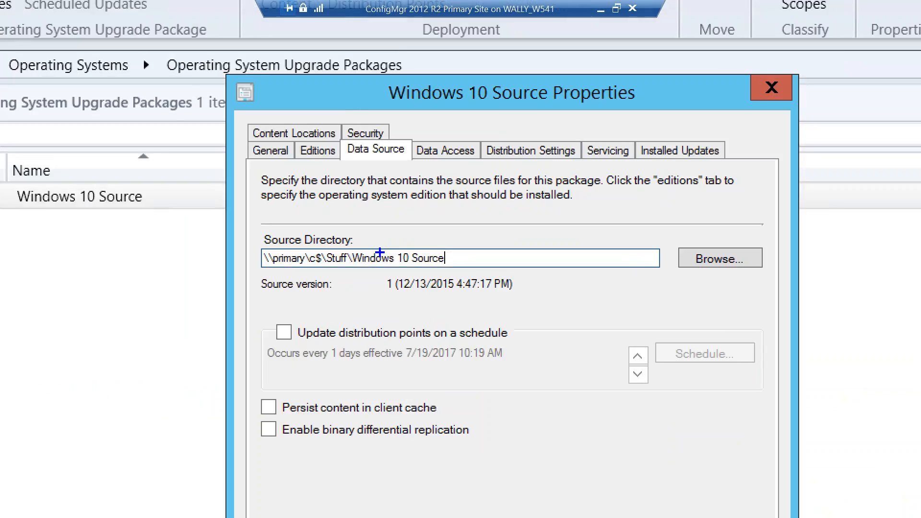
{"action": "left_click_drag", "start_coordinate": [380, 247], "coordinate": [462, 214]}
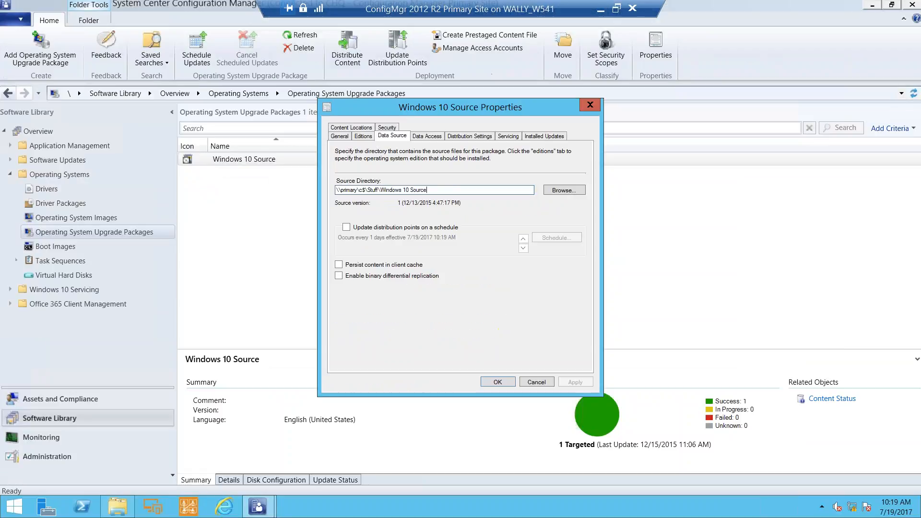
{"action": "left_click", "coordinate": [522, 383]}
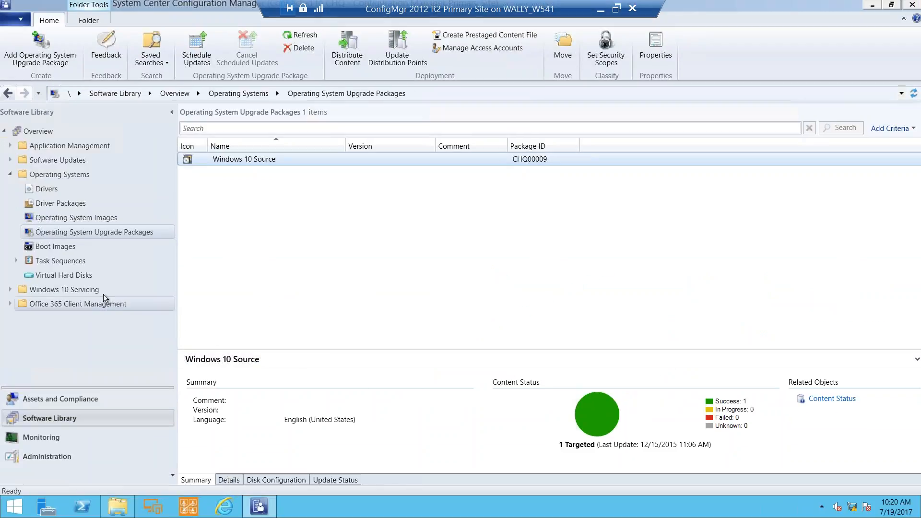
Inspect the compatibility scan option of the Upgrade Operating System step in the Windows 10 Upgrade Assessment task sequence
{"action": "left_click", "coordinate": [59, 263]}
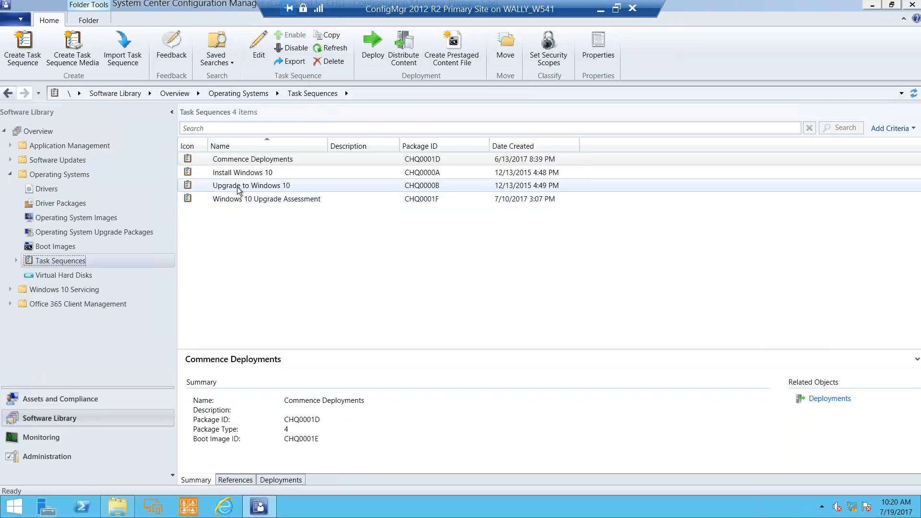
{"action": "right_click", "coordinate": [262, 201]}
{"action": "left_click", "coordinate": [277, 212]}
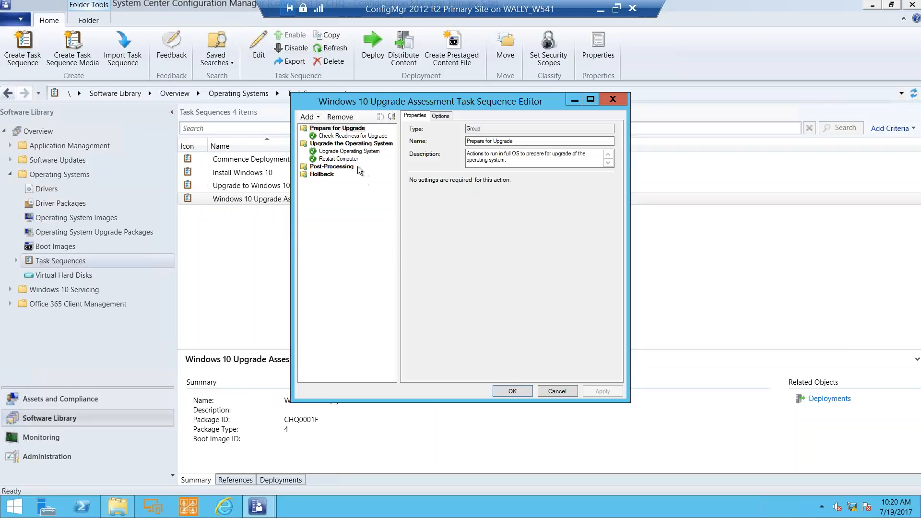
{"action": "left_click", "coordinate": [349, 151]}
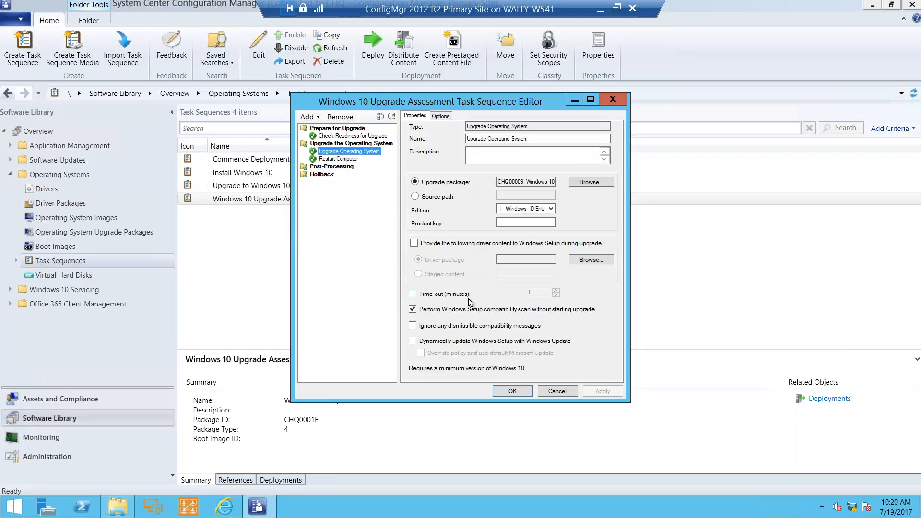
{"action": "key", "text": "ctrl+1"}
{"action": "left_click", "coordinate": [454, 259]}
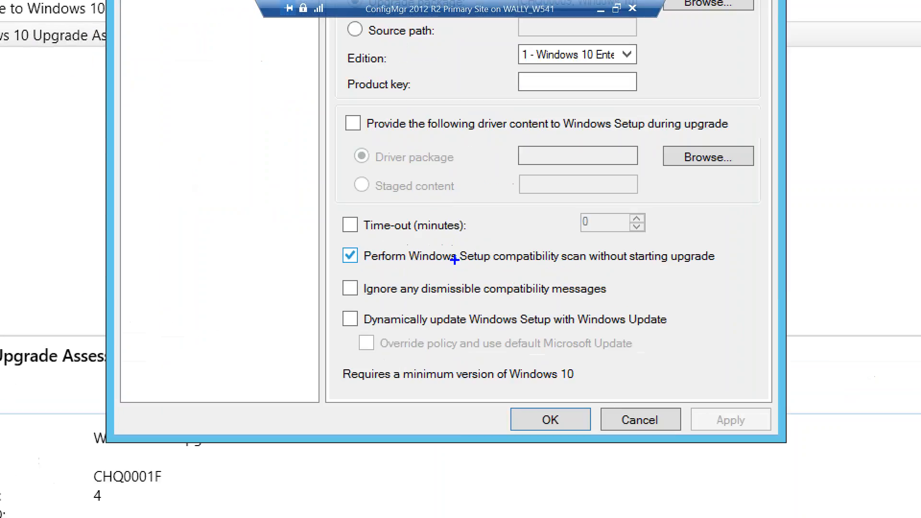
{"action": "mouse_move", "coordinate": [326, 233]}
{"action": "left_mouse_down"}
{"action": "mouse_move", "coordinate": [526, 301]}
{"action": "mouse_move", "coordinate": [685, 292]}
{"action": "mouse_move", "coordinate": [740, 279]}
{"action": "left_mouse_up"}
{"action": "key", "text": "r"}
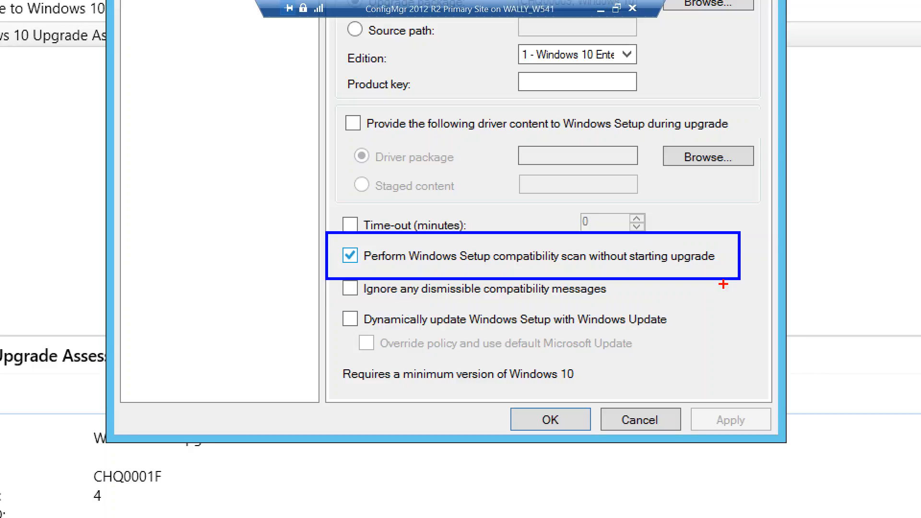
{"action": "left_click_drag", "start_coordinate": [366, 262], "coordinate": [295, 290]}
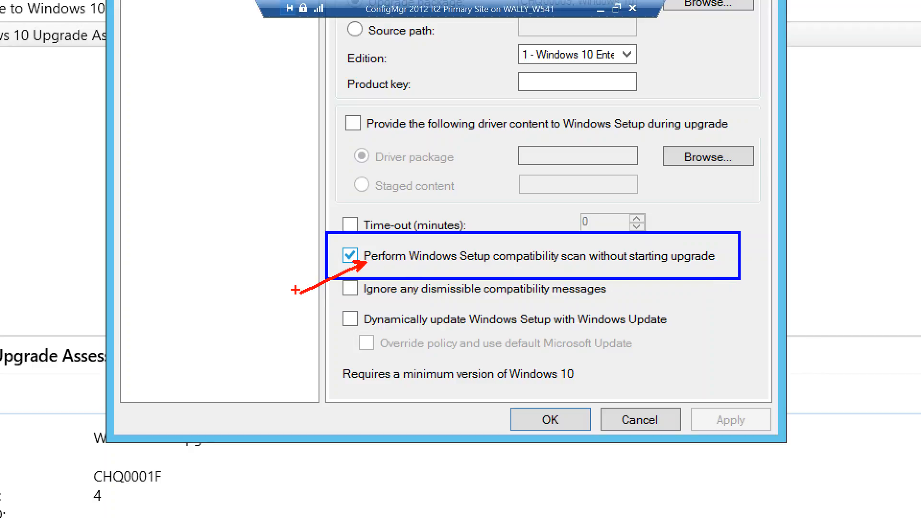
{"action": "key", "text": "Escape"}
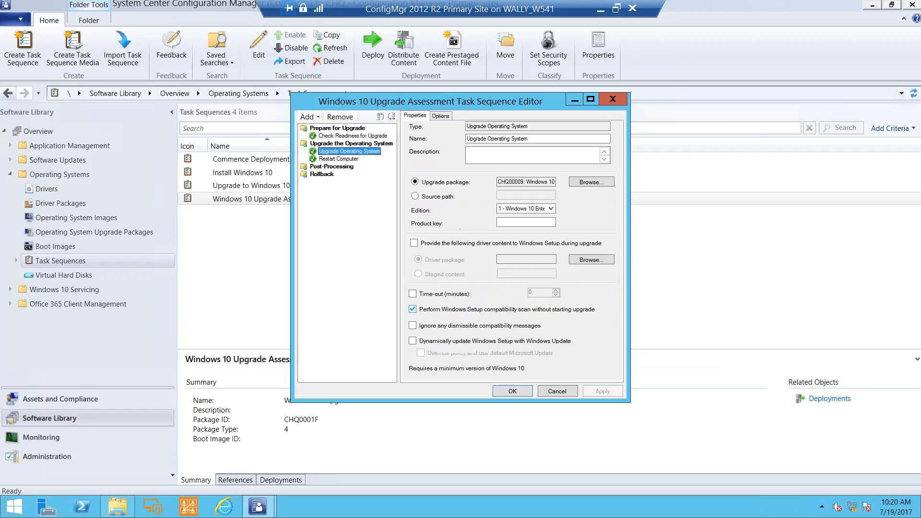
{"action": "key", "text": "Escape"}
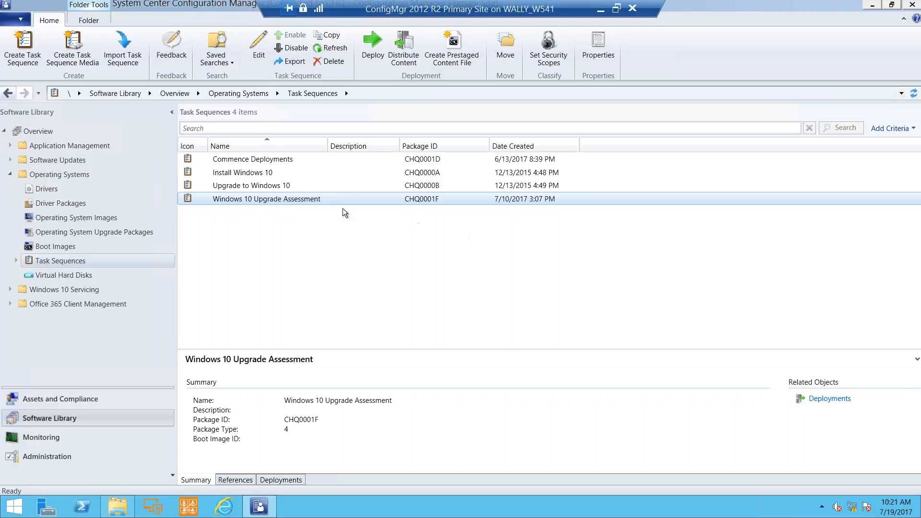
Check the boot image setting in the Advanced properties of the Windows 10 Upgrade Assessment task sequence
{"action": "right_click", "coordinate": [293, 203]}
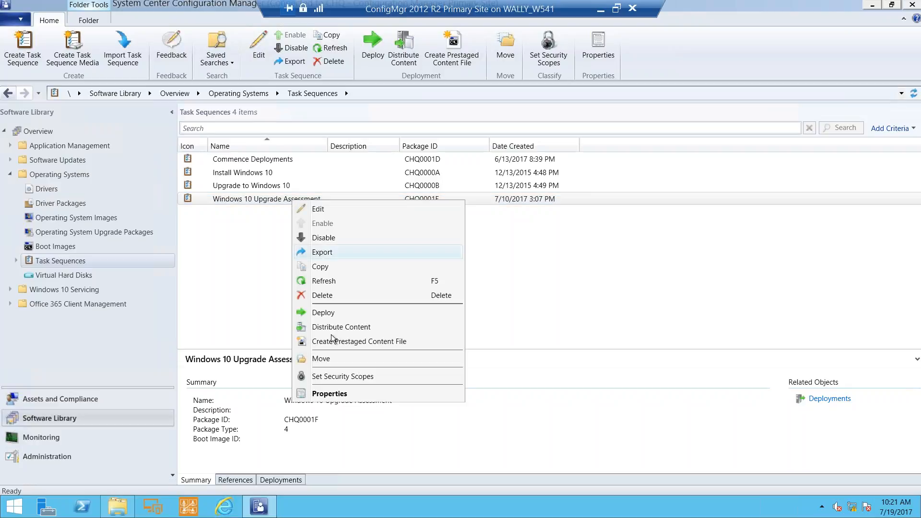
{"action": "left_click", "coordinate": [347, 393]}
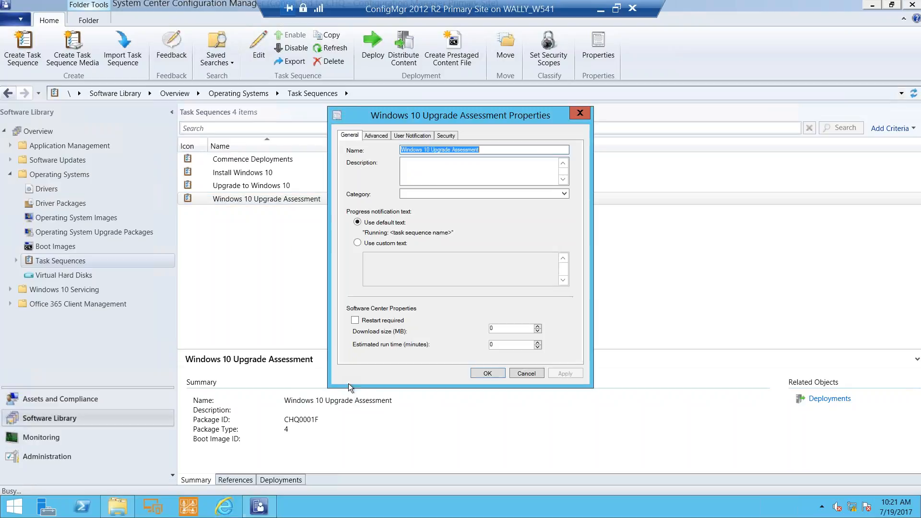
{"action": "left_click", "coordinate": [377, 136]}
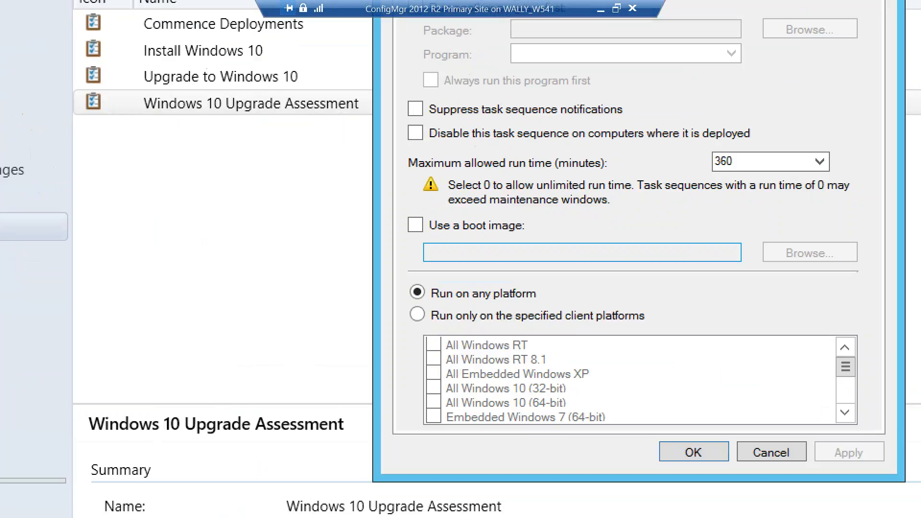
{"action": "left_click", "coordinate": [409, 225]}
{"action": "left_click_drag", "start_coordinate": [392, 211], "coordinate": [521, 267]}
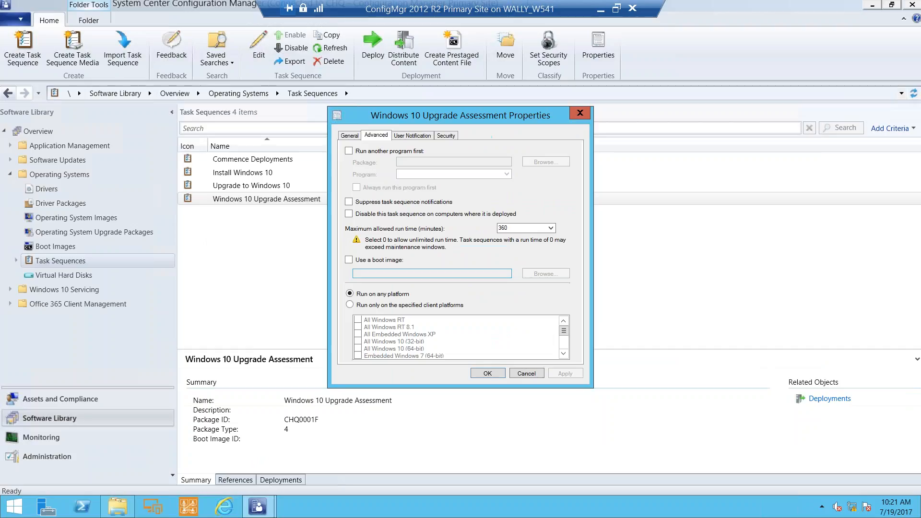
{"action": "left_click", "coordinate": [526, 374]}
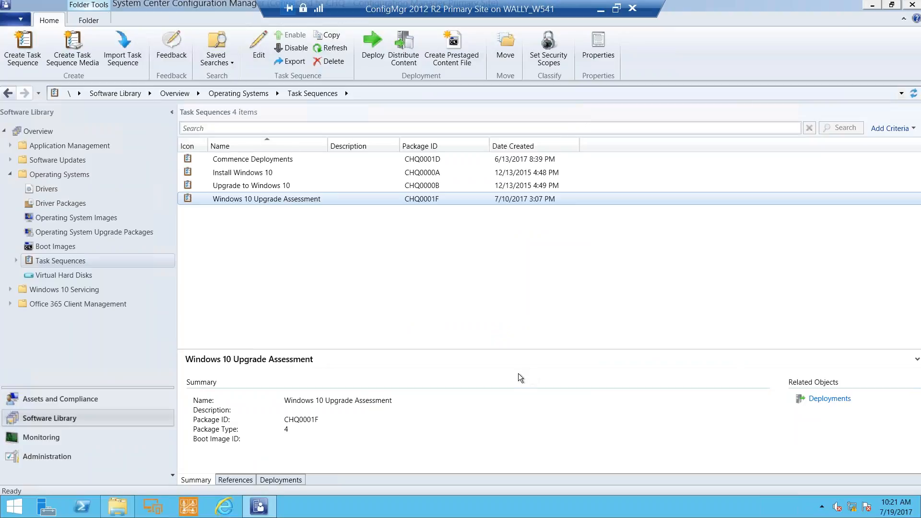
Check the Advanced properties of the Upgrade to Windows 10 task sequence
{"action": "left_click", "coordinate": [255, 186]}
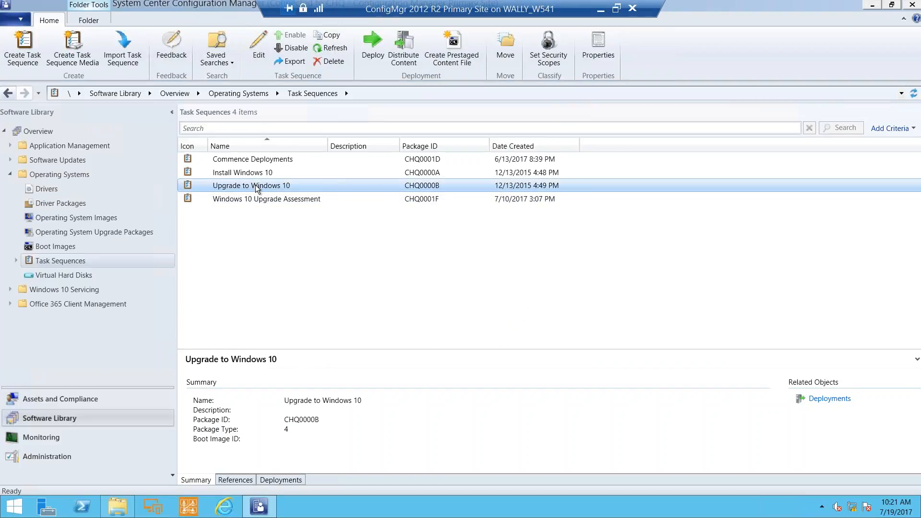
{"action": "right_click", "coordinate": [256, 188]}
{"action": "left_click", "coordinate": [311, 386]}
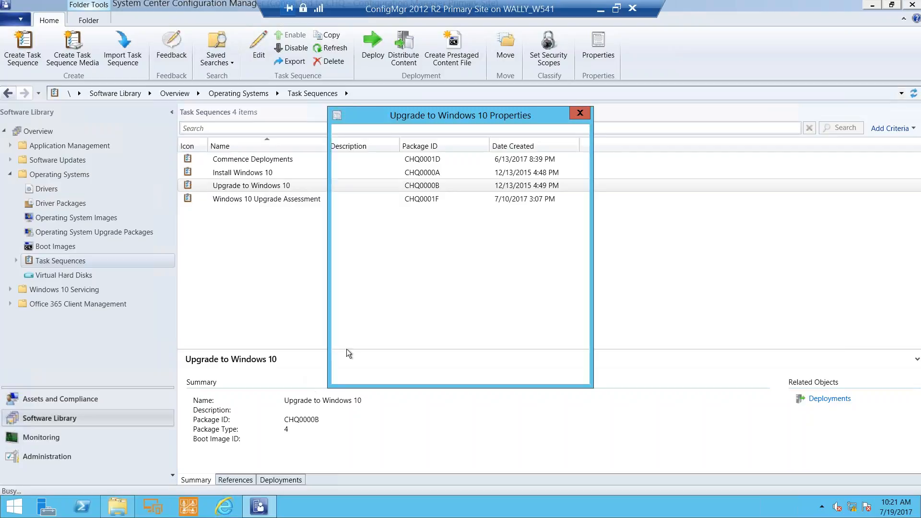
{"action": "left_click", "coordinate": [377, 136]}
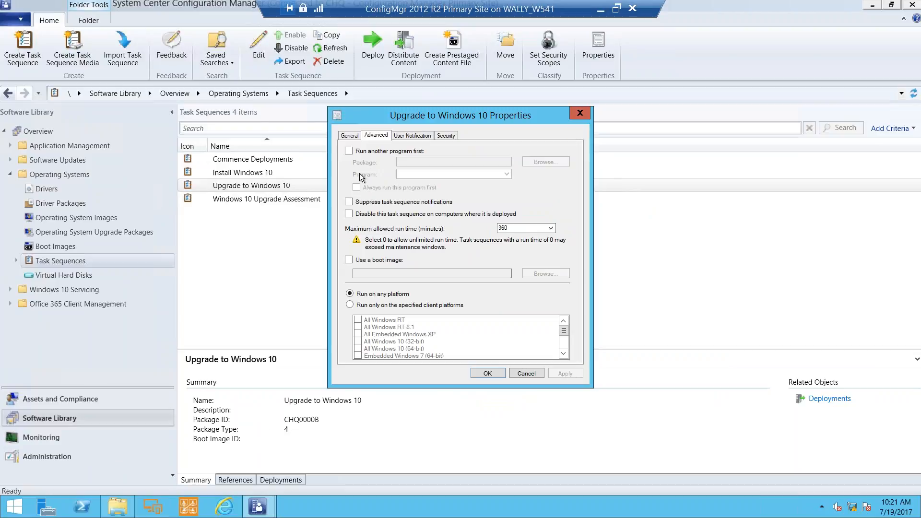
{"action": "key", "text": "Escape"}
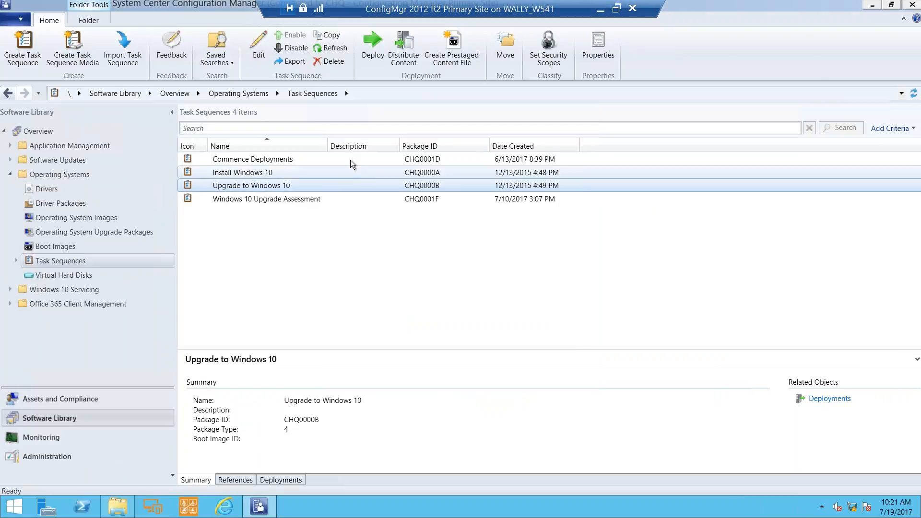
Enable and clear the compatibility scan without upgrade option in the Upgrade to Windows 10 sequence's Upgrade Operating System step, then discard the edits
{"action": "left_click", "coordinate": [259, 48]}
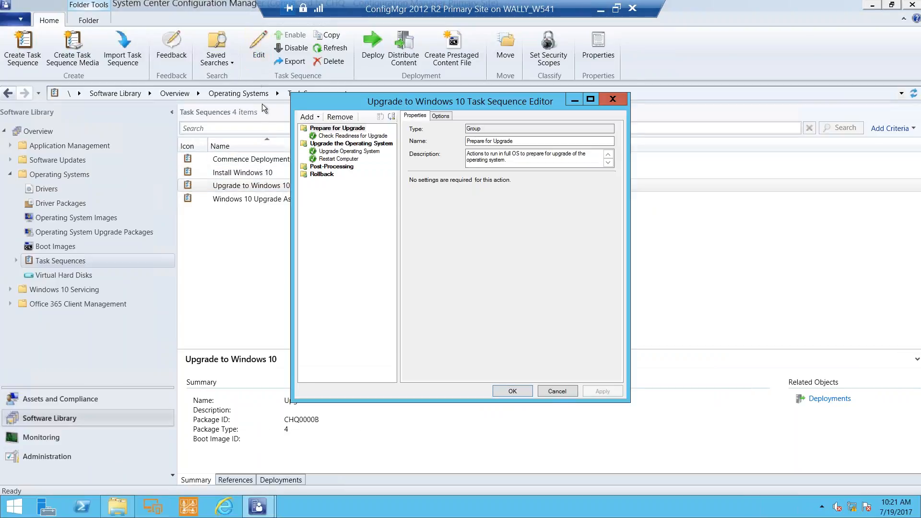
{"action": "left_click", "coordinate": [359, 151]}
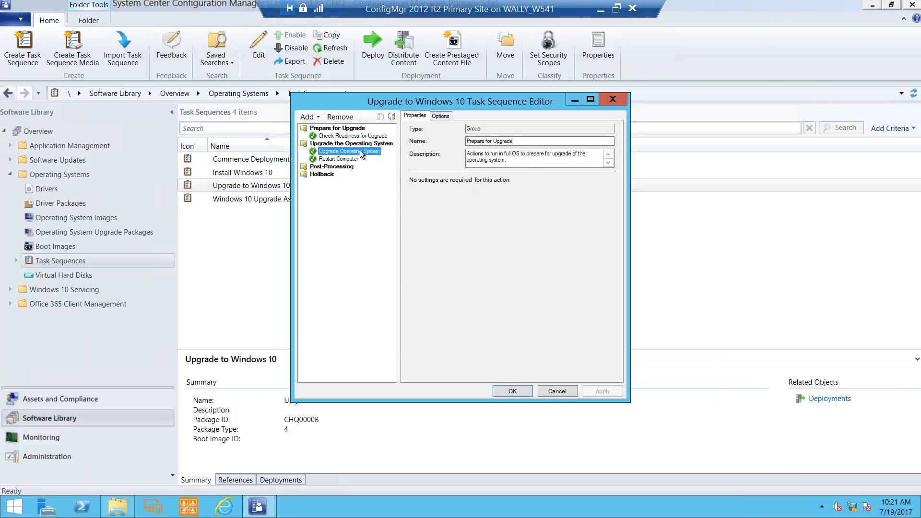
{"action": "left_click", "coordinate": [446, 312]}
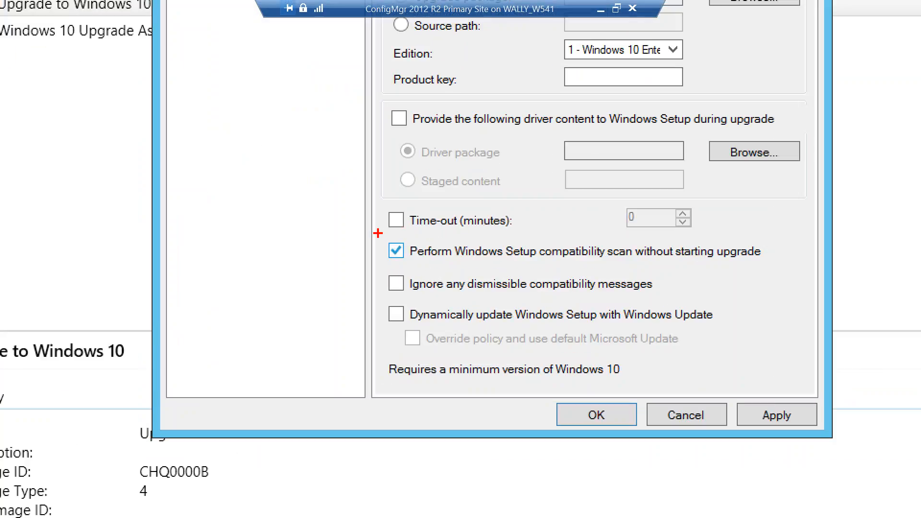
{"action": "mouse_move", "coordinate": [378, 233]}
{"action": "left_mouse_down"}
{"action": "mouse_move", "coordinate": [603, 266]}
{"action": "mouse_move", "coordinate": [767, 278]}
{"action": "left_mouse_up"}
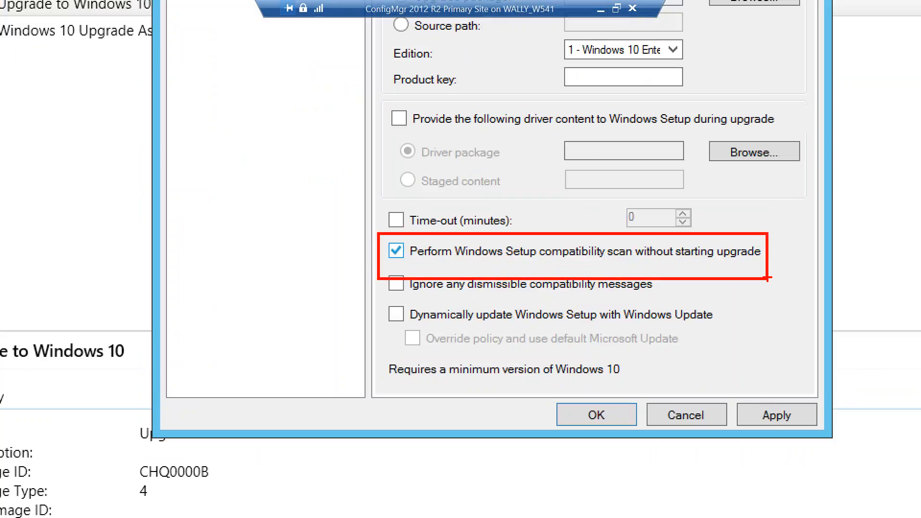
{"action": "key", "text": "Escape"}
{"action": "left_click", "coordinate": [411, 310]}
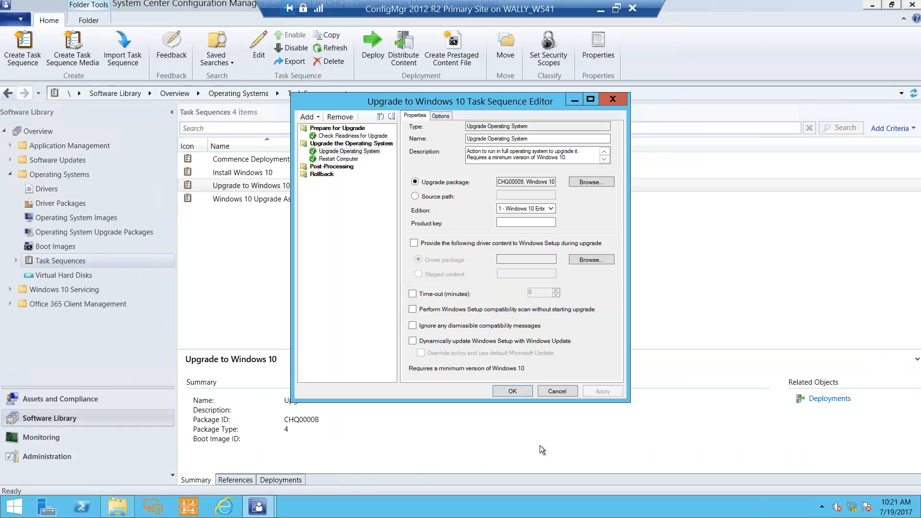
{"action": "left_click", "coordinate": [557, 391]}
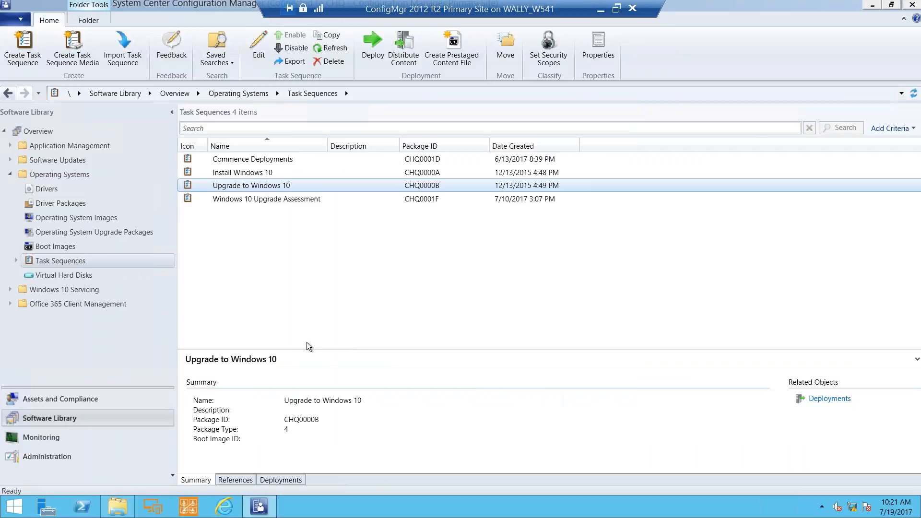
Review the content references and deployments of the Upgrade to Windows 10 task sequence
{"action": "left_click", "coordinate": [235, 481]}
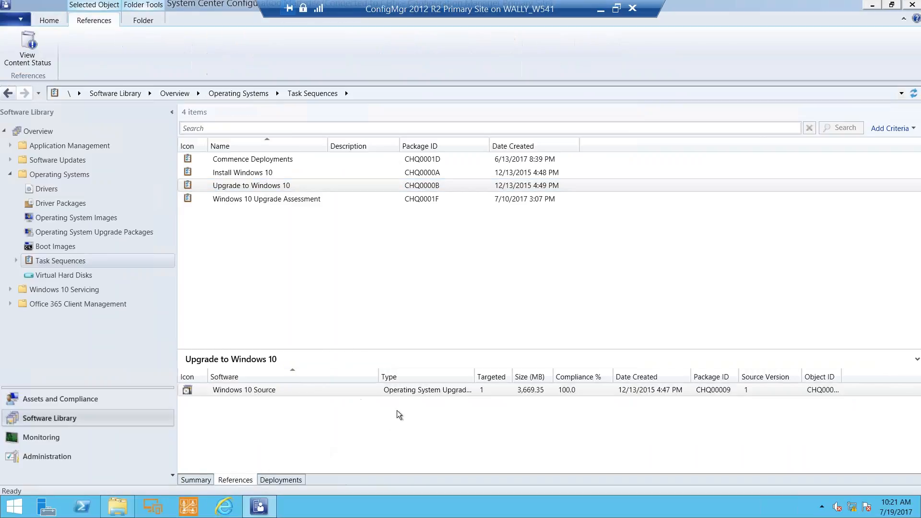
{"action": "key", "text": "ctrl+1"}
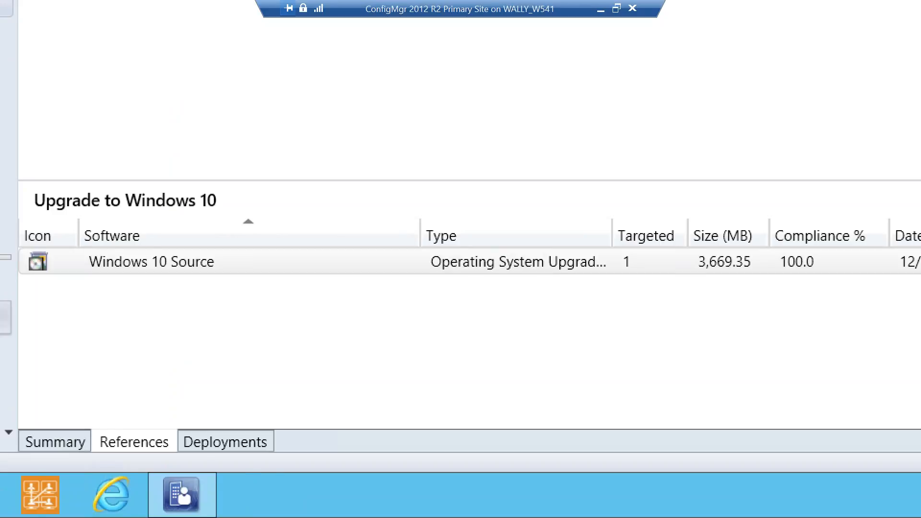
{"action": "key", "text": "Escape"}
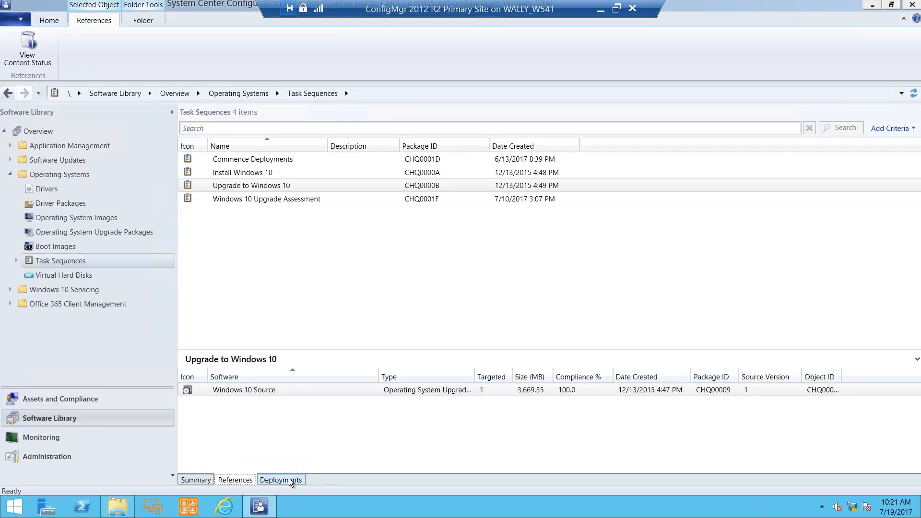
{"action": "left_click", "coordinate": [290, 479]}
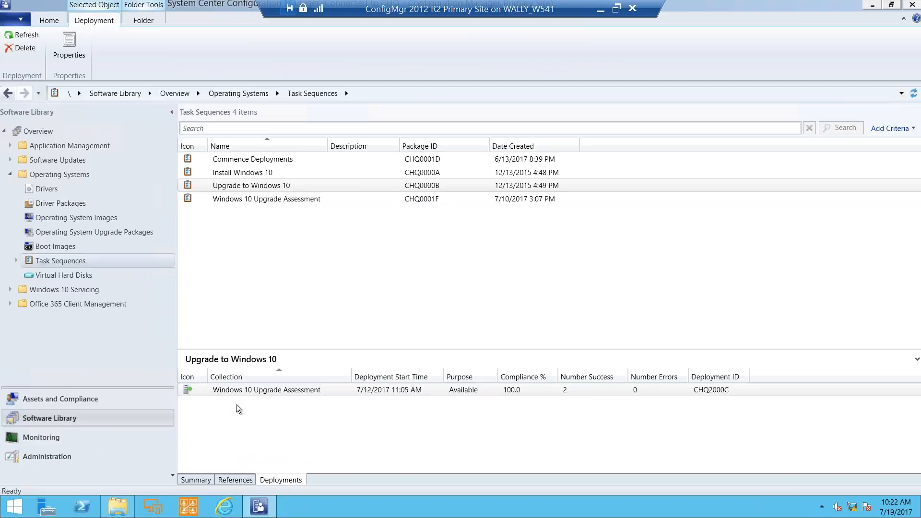
Check the limiting collection and member count of the Windows 10 Upgrade Assessment device collection
{"action": "left_click", "coordinate": [122, 400]}
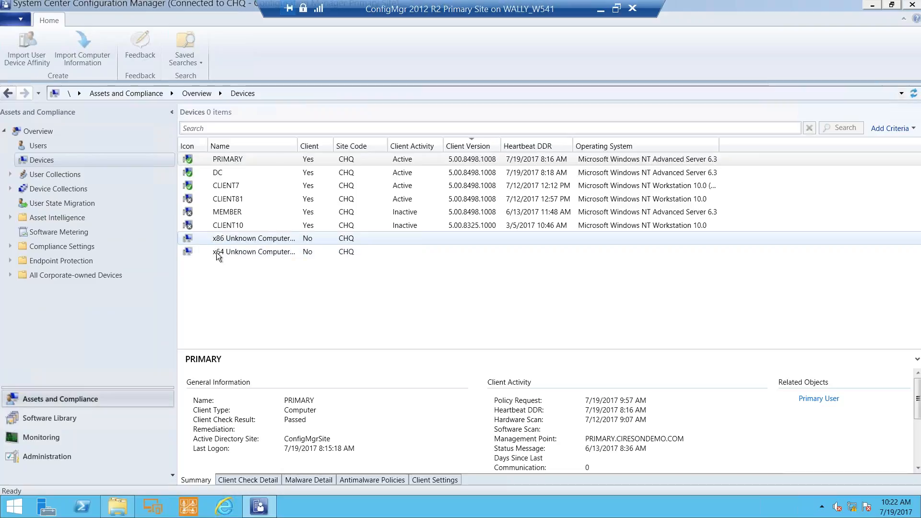
{"action": "left_click", "coordinate": [67, 190]}
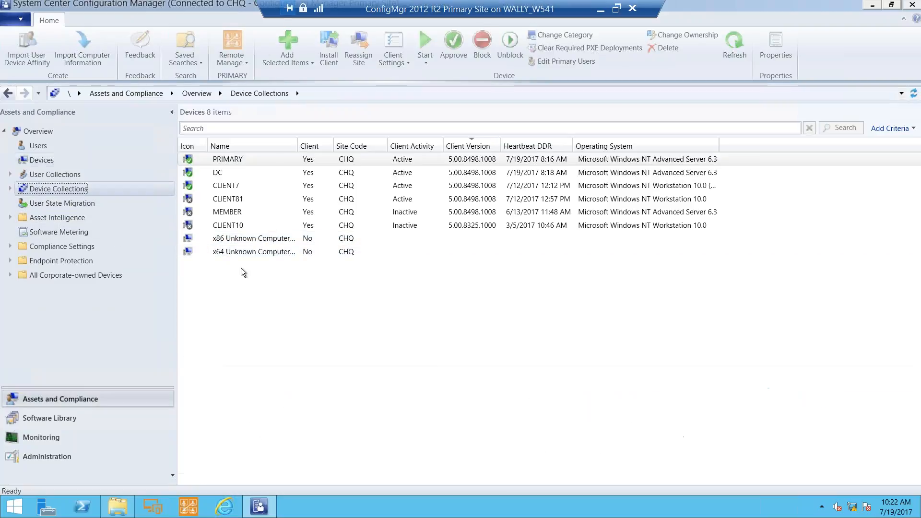
{"action": "left_click", "coordinate": [293, 279]}
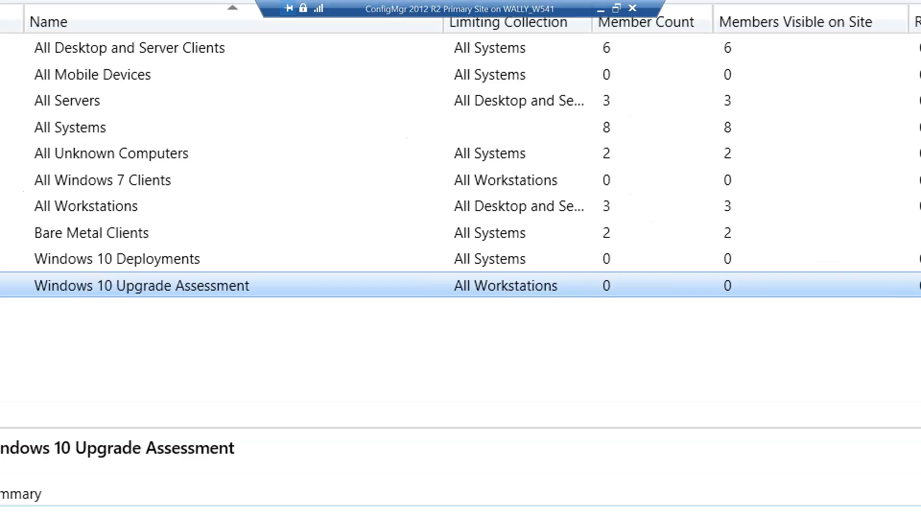
{"action": "left_click", "coordinate": [519, 303]}
{"action": "left_click_drag", "start_coordinate": [499, 304], "coordinate": [535, 386]}
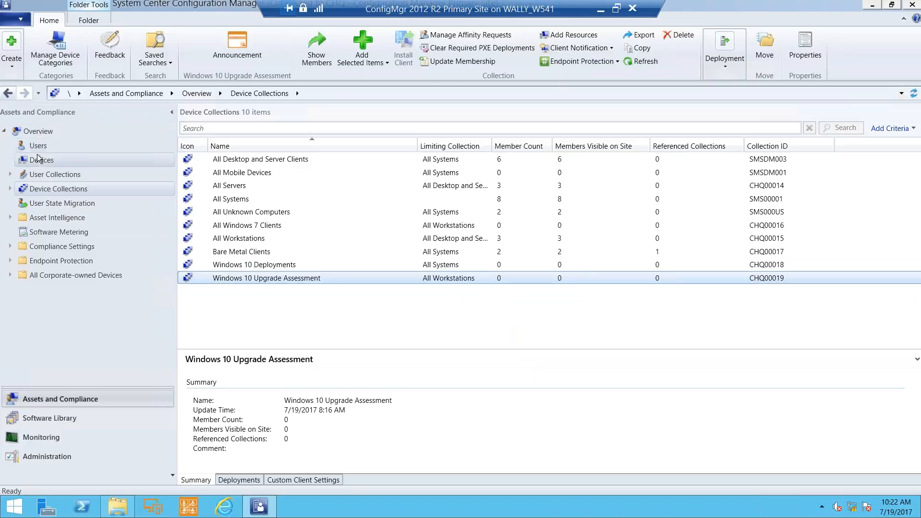
Examine the operating system listed for the CLIENT7 and CLIENT81 devices
{"action": "left_click", "coordinate": [38, 160]}
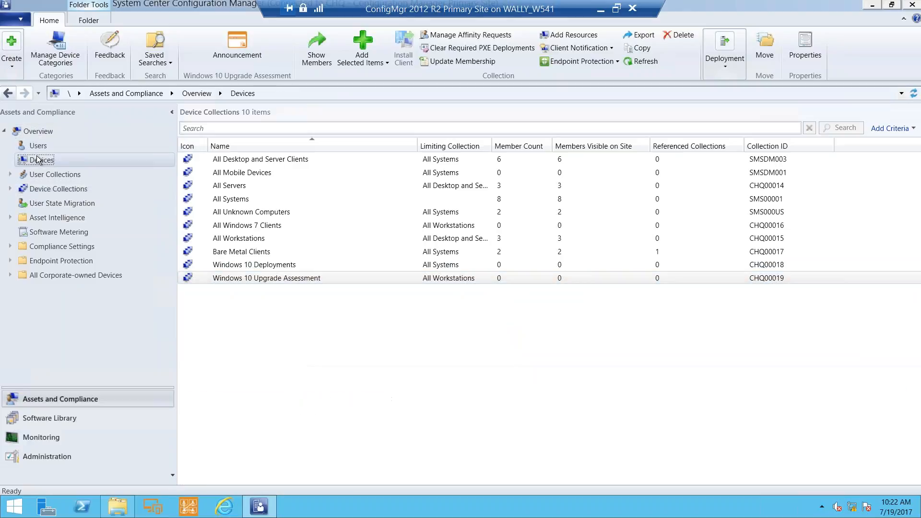
{"action": "left_click", "coordinate": [225, 186]}
{"action": "left_click", "coordinate": [227, 199], "text": "ctrl"}
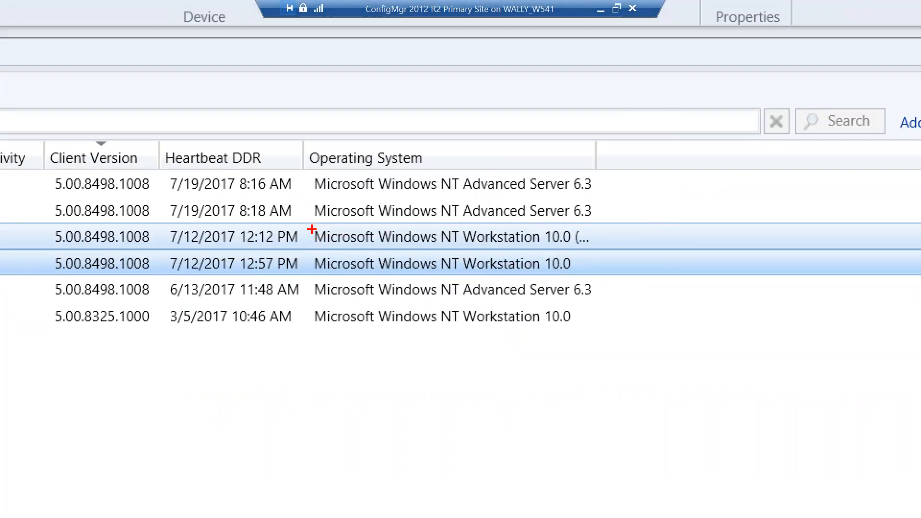
{"action": "left_click_drag", "start_coordinate": [312, 230], "coordinate": [585, 276]}
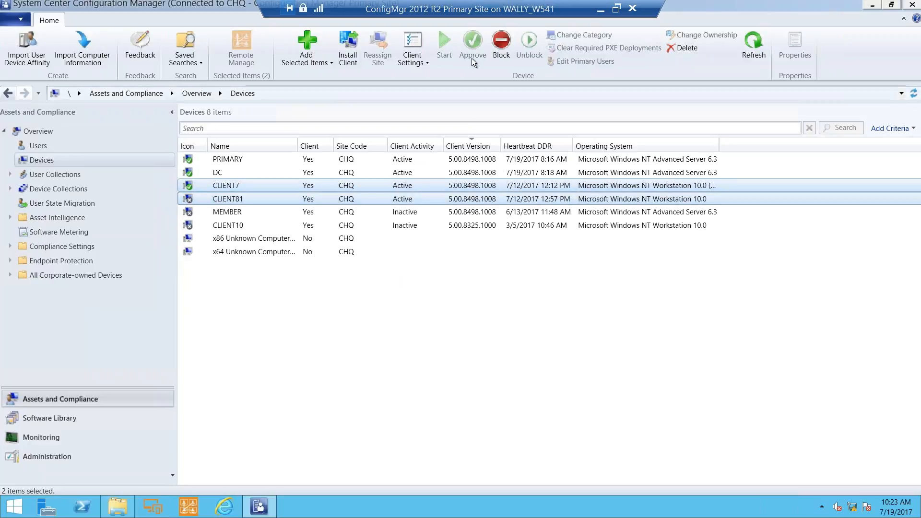
{"action": "left_click", "coordinate": [603, 7]}
{"action": "left_click", "coordinate": [429, 204]}
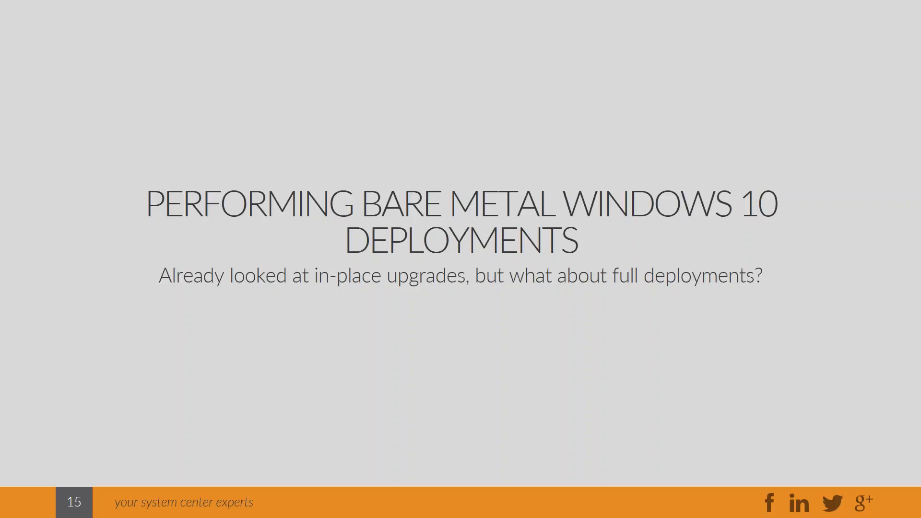
{"action": "key", "text": "Right"}
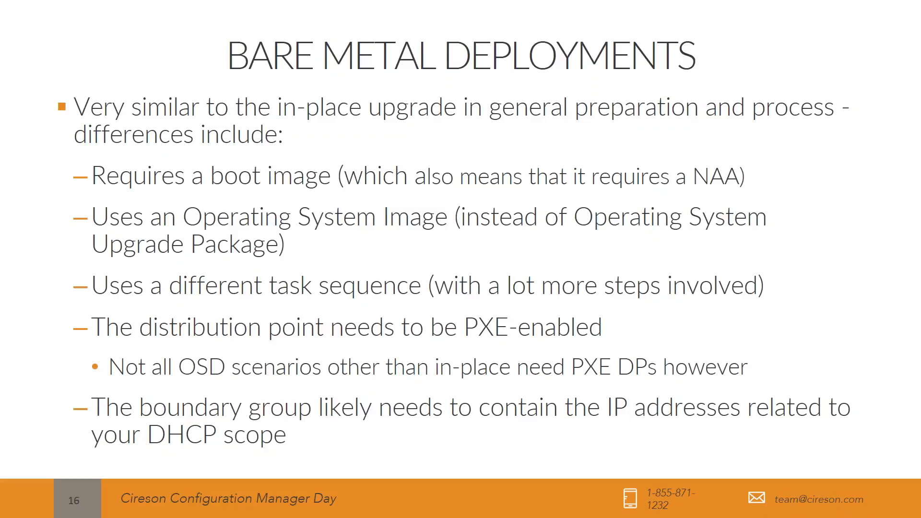
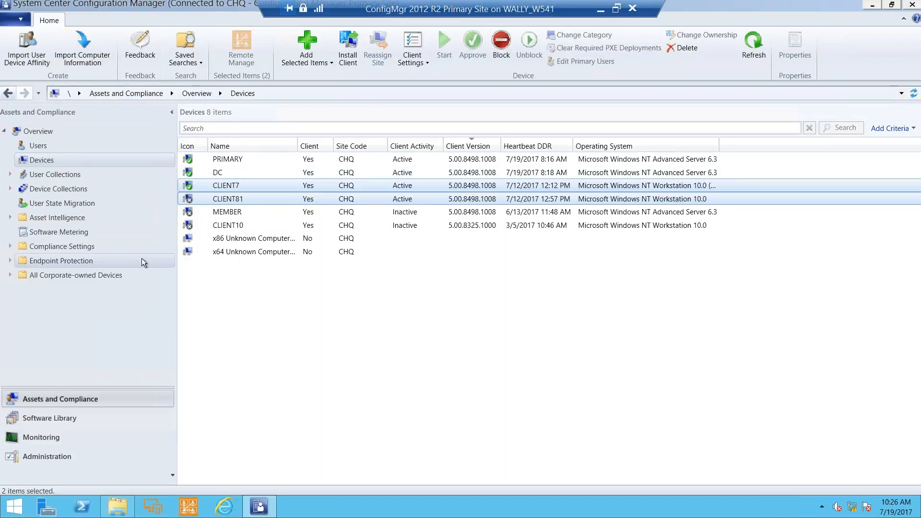
Open the boot images in the Software Library and view the version and summary of the Commence Boot Image
{"action": "left_click", "coordinate": [49, 418]}
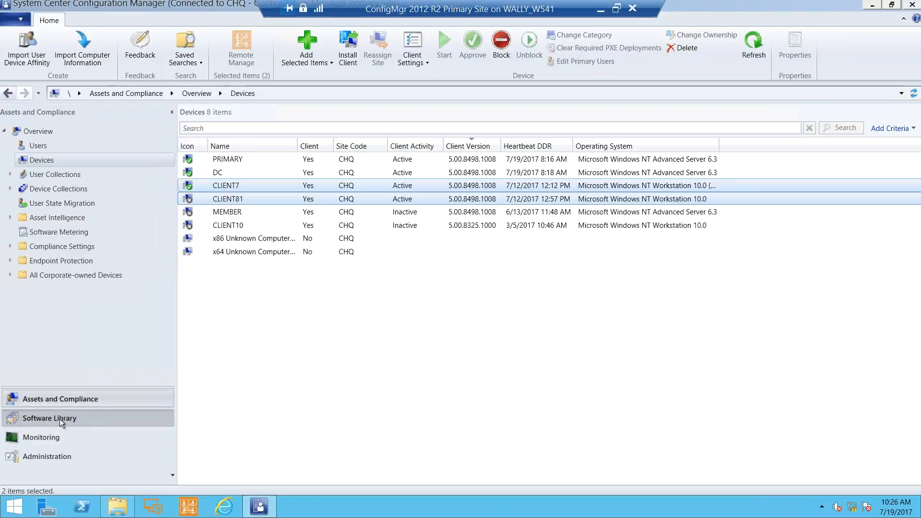
{"action": "left_click", "coordinate": [58, 246]}
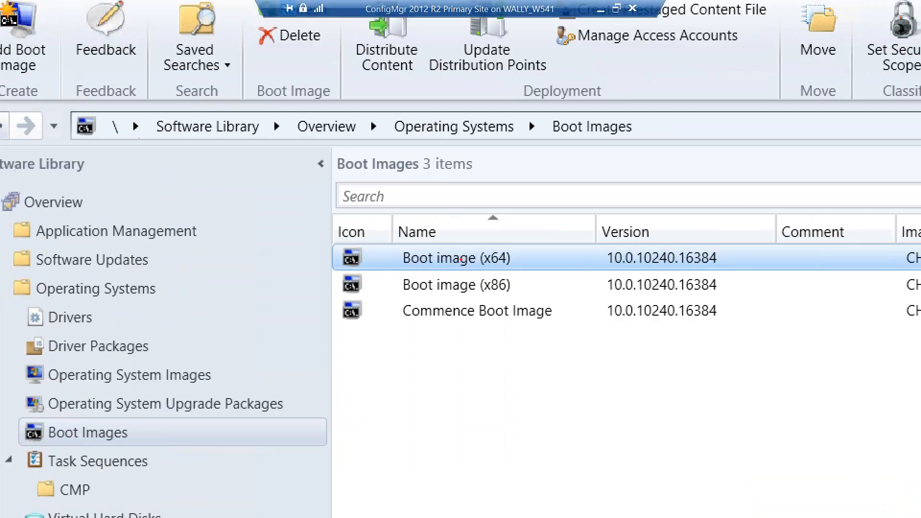
{"action": "left_click_drag", "start_coordinate": [383, 246], "coordinate": [559, 300]}
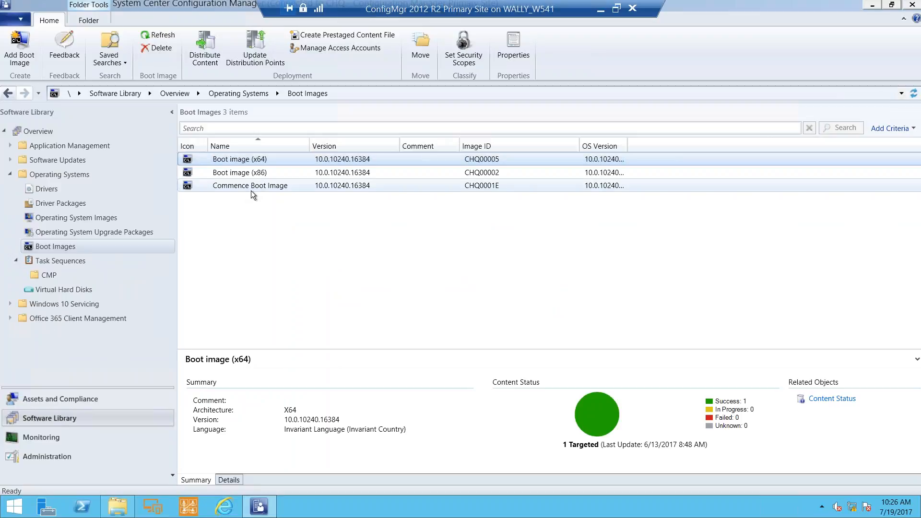
{"action": "left_click", "coordinate": [251, 189]}
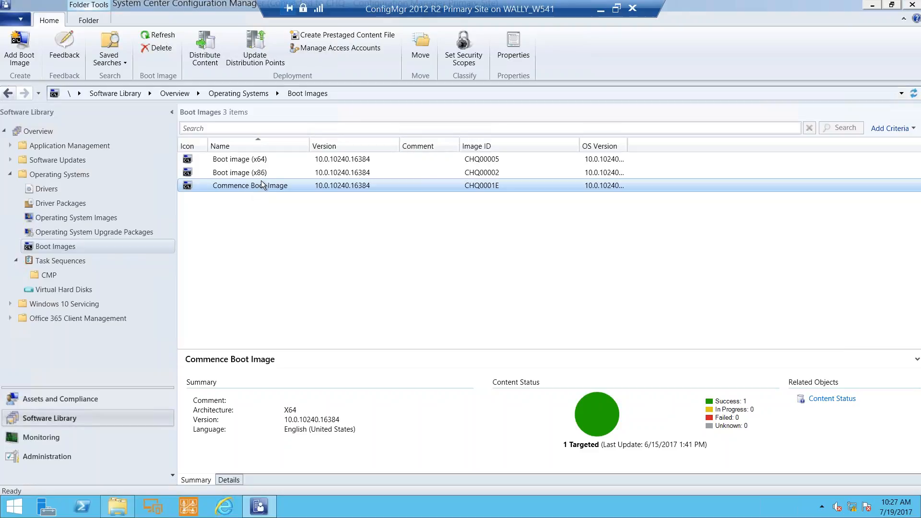
Review the drivers, customization, optional components and PXE deployment setting in the Boot image (x64) properties, then close them
{"action": "left_click", "coordinate": [267, 162]}
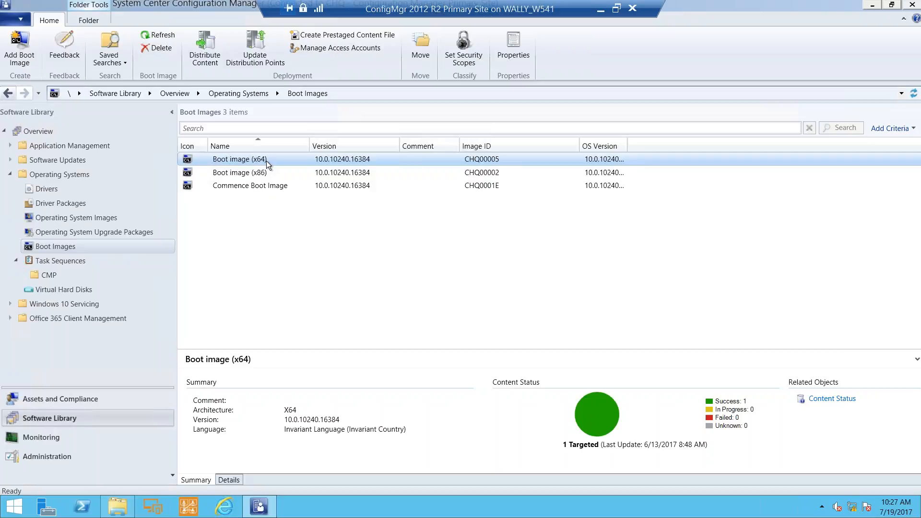
{"action": "right_click", "coordinate": [266, 160]}
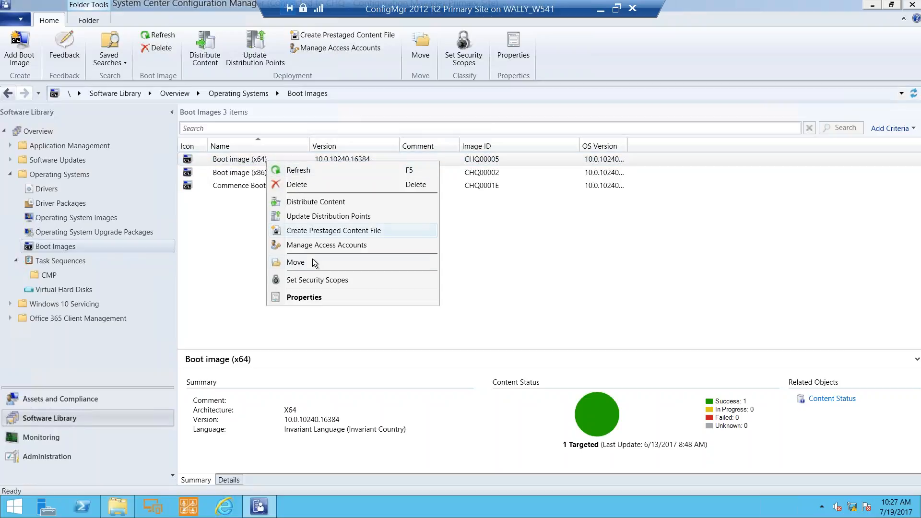
{"action": "left_click", "coordinate": [324, 296]}
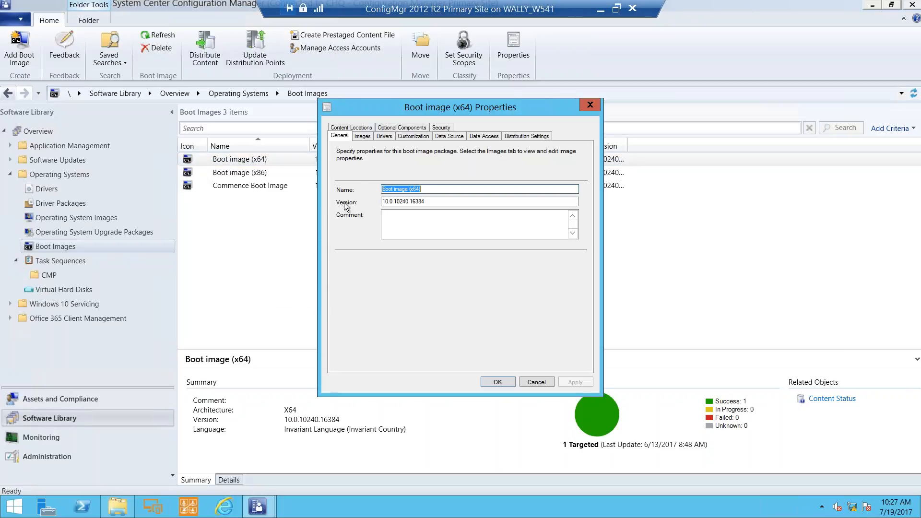
{"action": "left_click", "coordinate": [384, 136]}
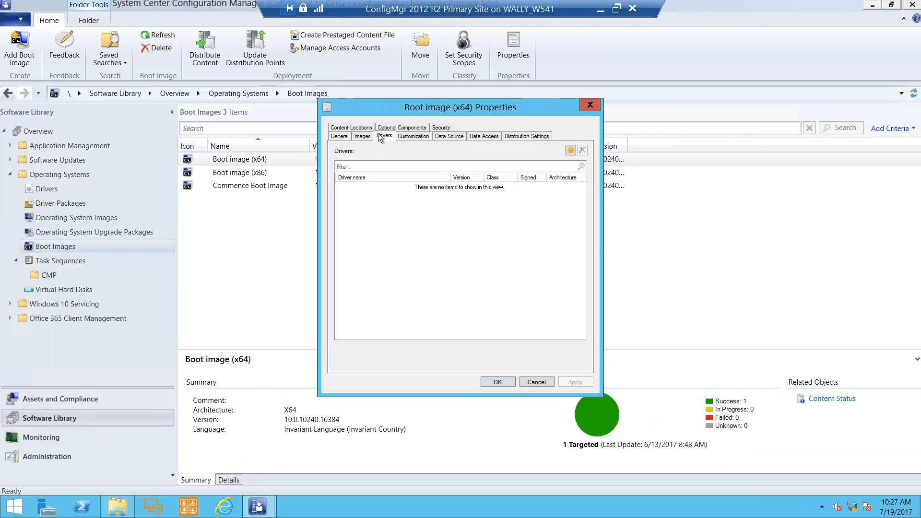
{"action": "left_click", "coordinate": [404, 137]}
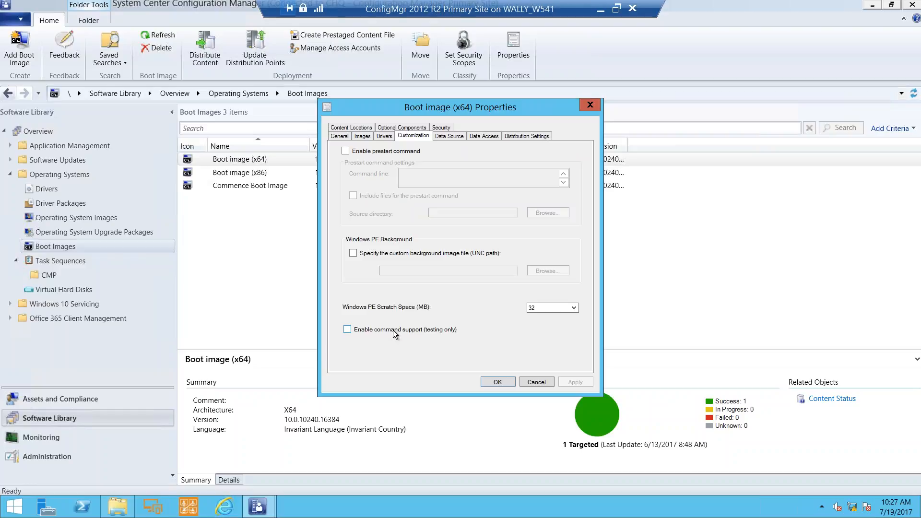
{"action": "left_click", "coordinate": [401, 127]}
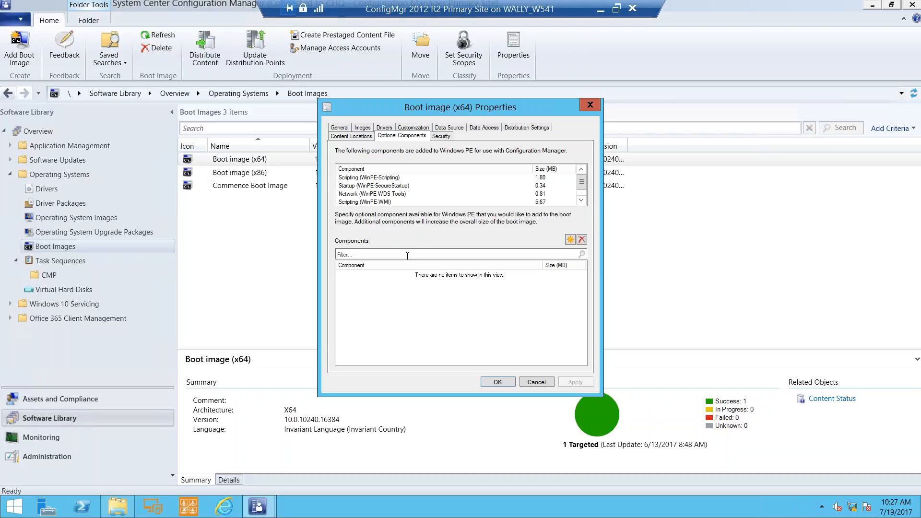
{"action": "left_click", "coordinate": [446, 128]}
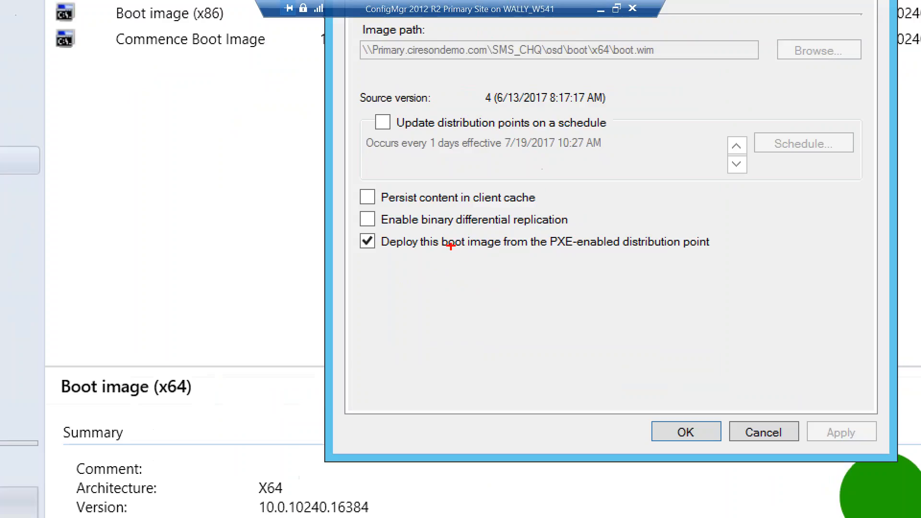
{"action": "mouse_move", "coordinate": [347, 210]}
{"action": "left_mouse_down"}
{"action": "mouse_move", "coordinate": [575, 280]}
{"action": "mouse_move", "coordinate": [734, 282]}
{"action": "left_mouse_up"}
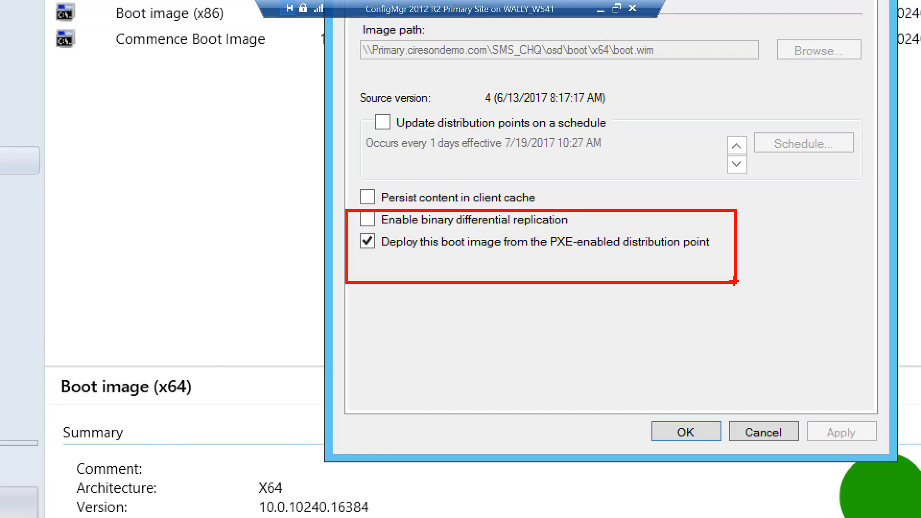
{"action": "key", "text": "Escape"}
{"action": "key", "text": "Escape"}
View the Data Source page of the Add Boot Image Wizard, then exit without adding an image
{"action": "left_click", "coordinate": [18, 44]}
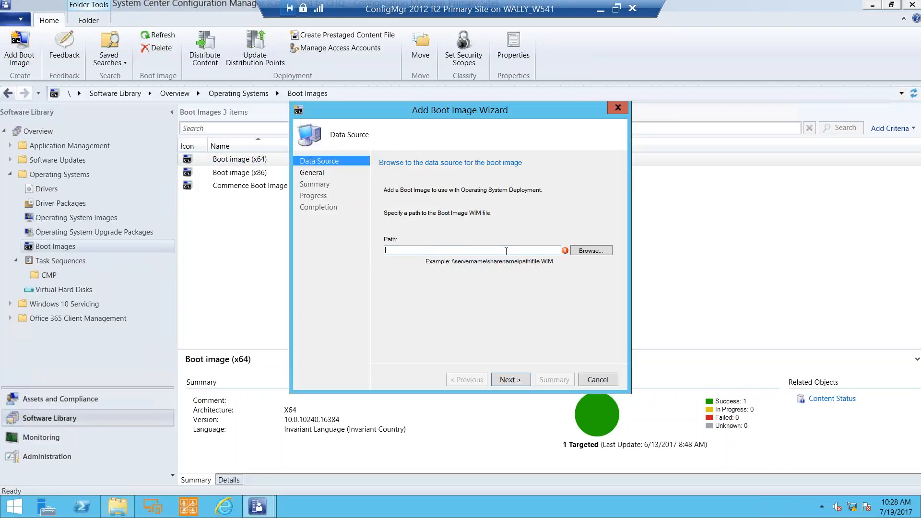
{"action": "left_click", "coordinate": [598, 380]}
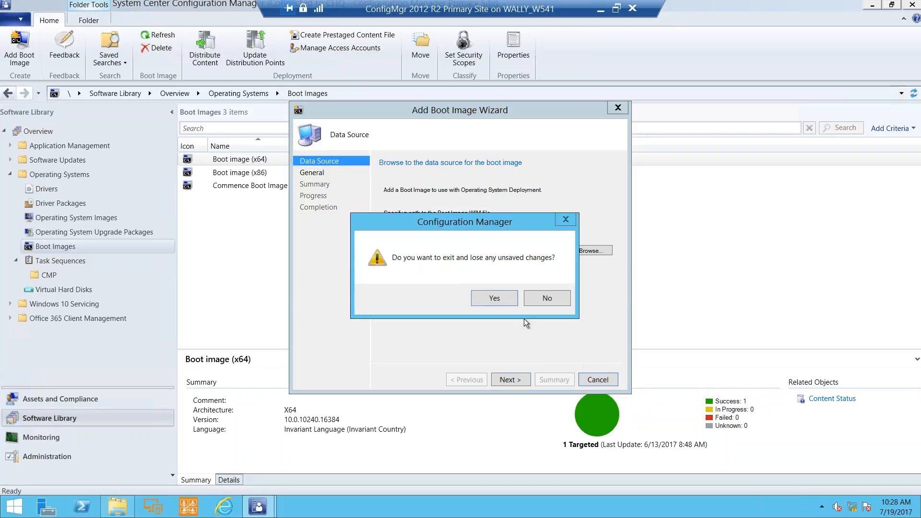
{"action": "left_click", "coordinate": [495, 296]}
Check the Commence Boot Image's data source properties, toggling the PXE-enabled distribution point option off and back on, then close without saving
{"action": "left_click", "coordinate": [256, 184]}
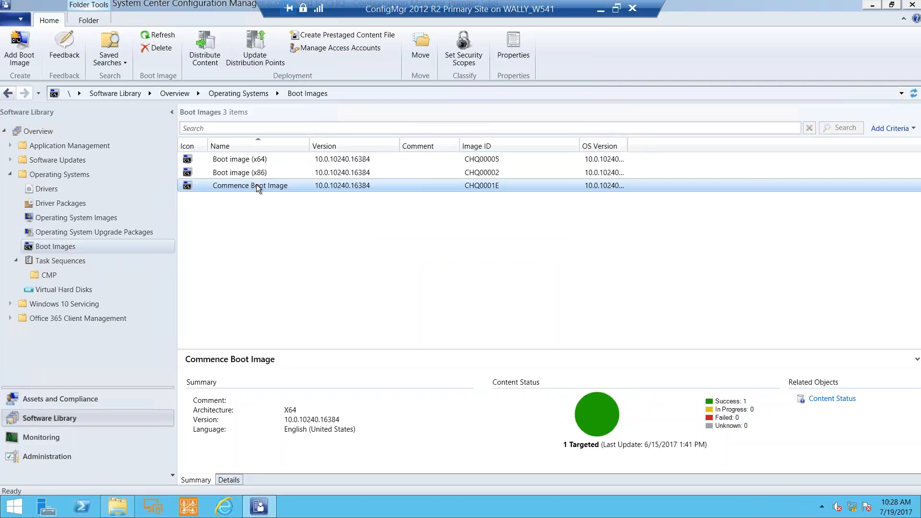
{"action": "right_click", "coordinate": [256, 184]}
{"action": "left_click", "coordinate": [334, 322]}
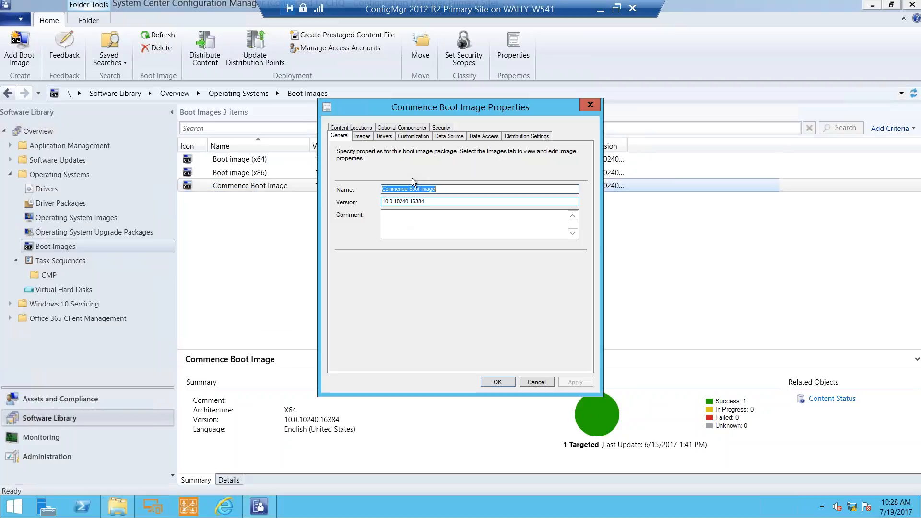
{"action": "left_click", "coordinate": [437, 136]}
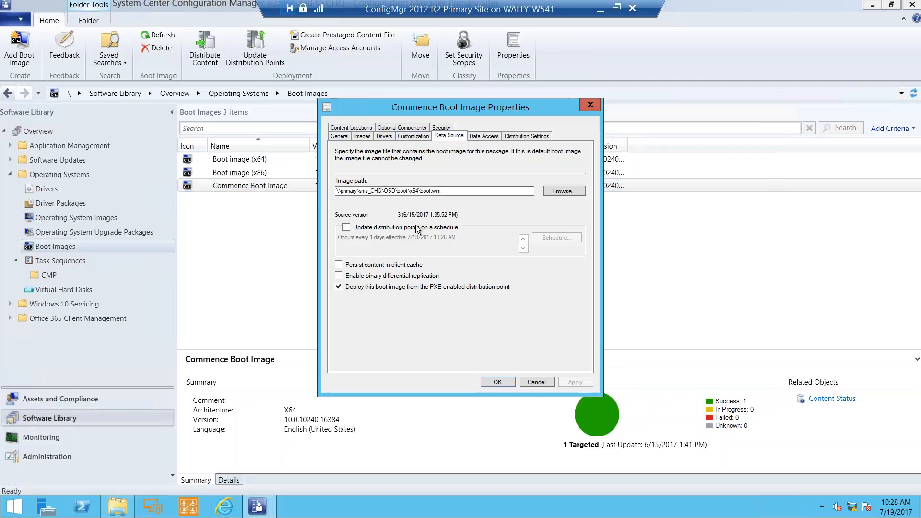
{"action": "left_click", "coordinate": [392, 287]}
{"action": "left_click", "coordinate": [390, 289]}
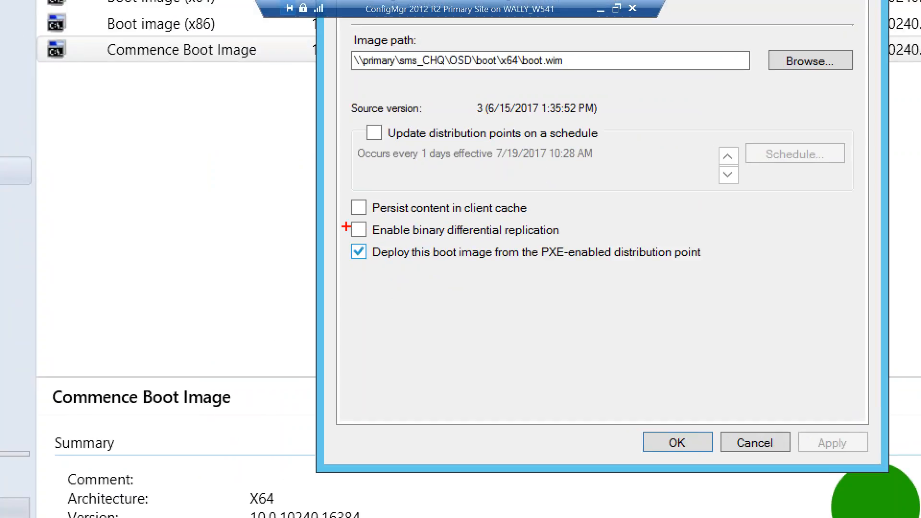
{"action": "mouse_move", "coordinate": [335, 226]}
{"action": "left_mouse_down"}
{"action": "mouse_move", "coordinate": [559, 287]}
{"action": "mouse_move", "coordinate": [714, 289]}
{"action": "left_mouse_up"}
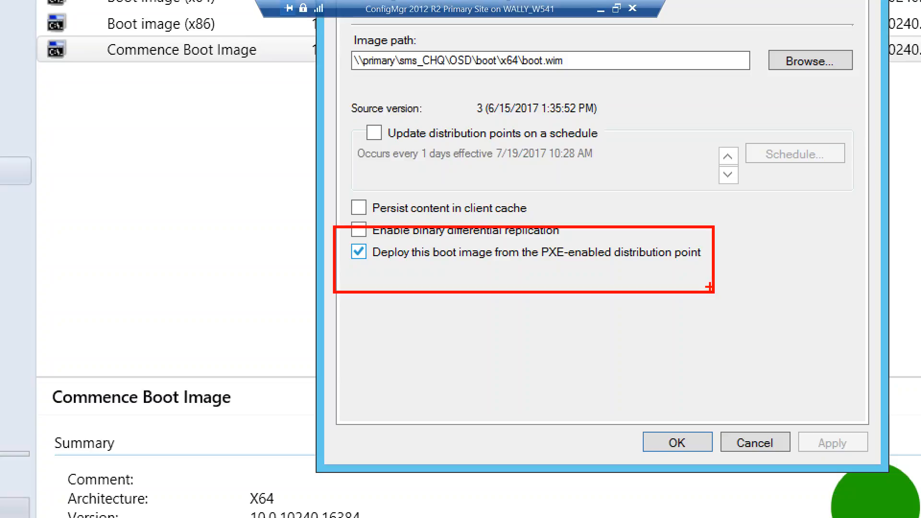
{"action": "key", "text": "Escape"}
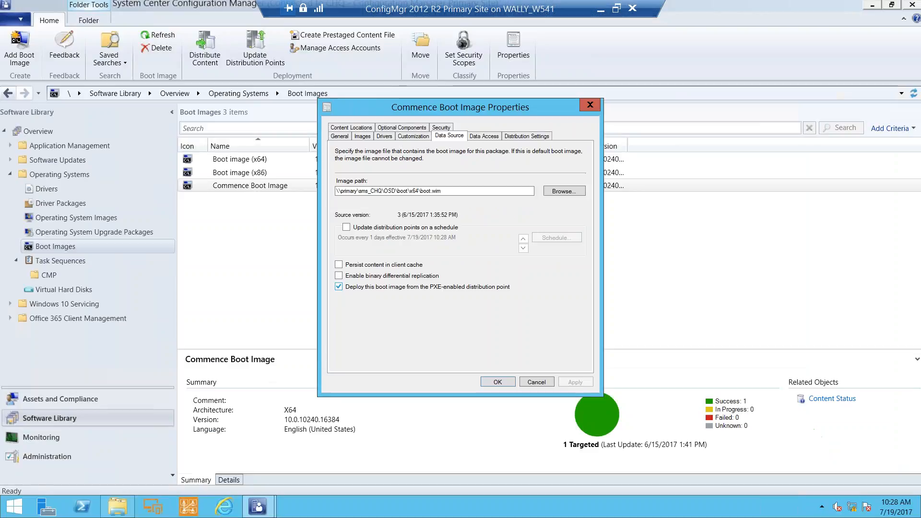
{"action": "key", "text": "Escape"}
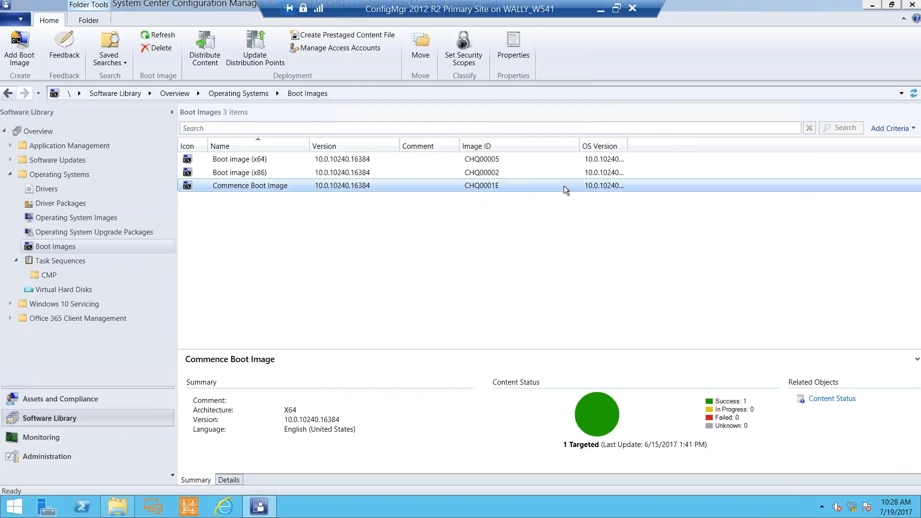
Check the image ID of Boot image (x64) and compare its content status with that of Boot image (x86)
{"action": "left_click", "coordinate": [494, 163]}
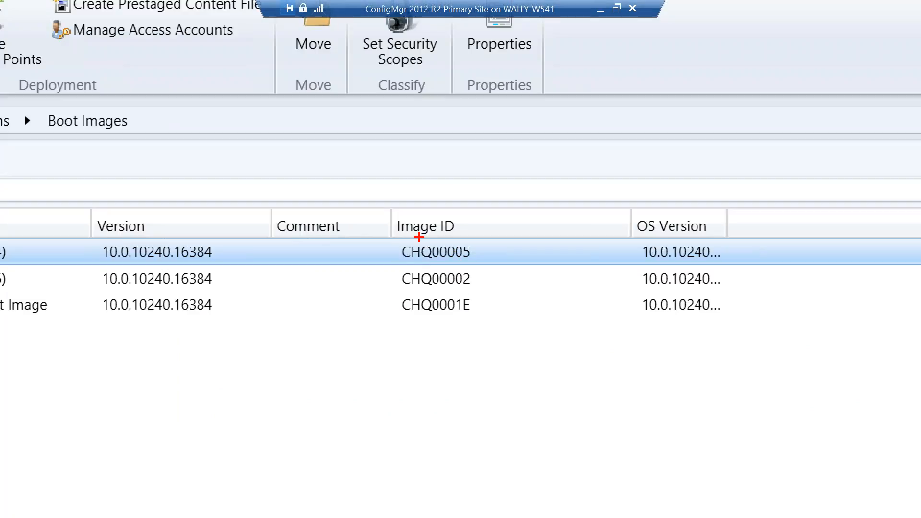
{"action": "left_click_drag", "start_coordinate": [425, 231], "coordinate": [481, 265]}
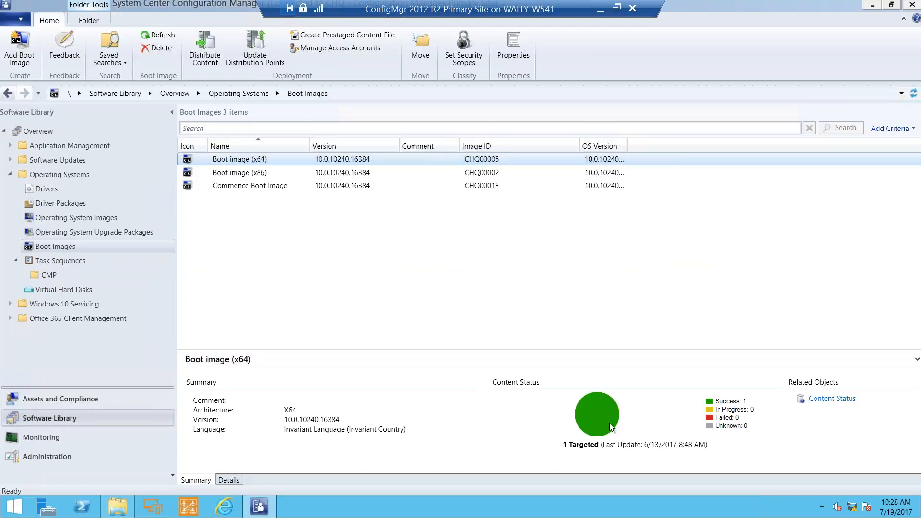
{"action": "left_click", "coordinate": [494, 173]}
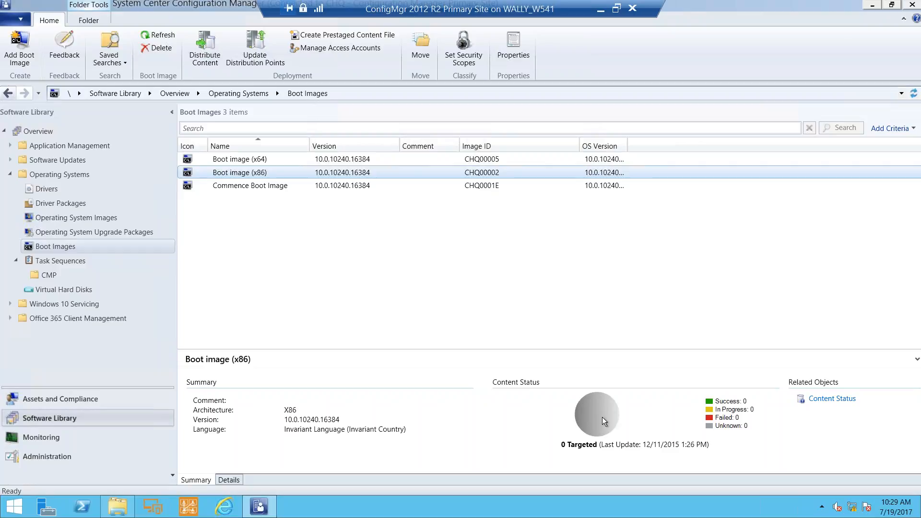
{"action": "key", "text": "super+c"}
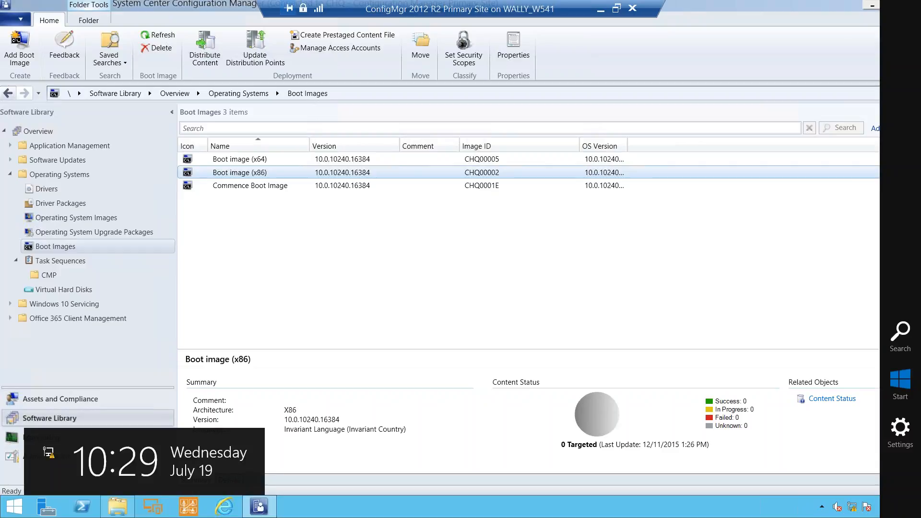
Check the image path in the data source properties of the Windows 10 Enterprise operating system image
{"action": "left_click", "coordinate": [76, 218]}
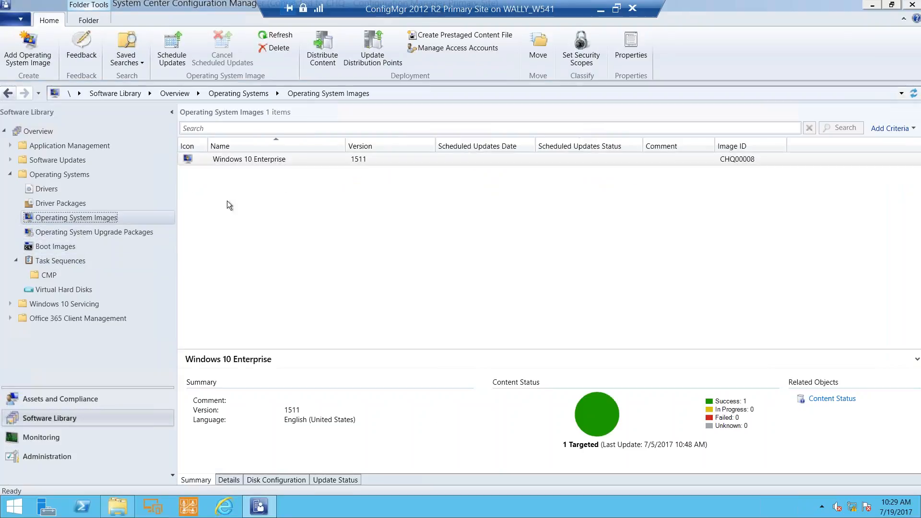
{"action": "left_click", "coordinate": [245, 161]}
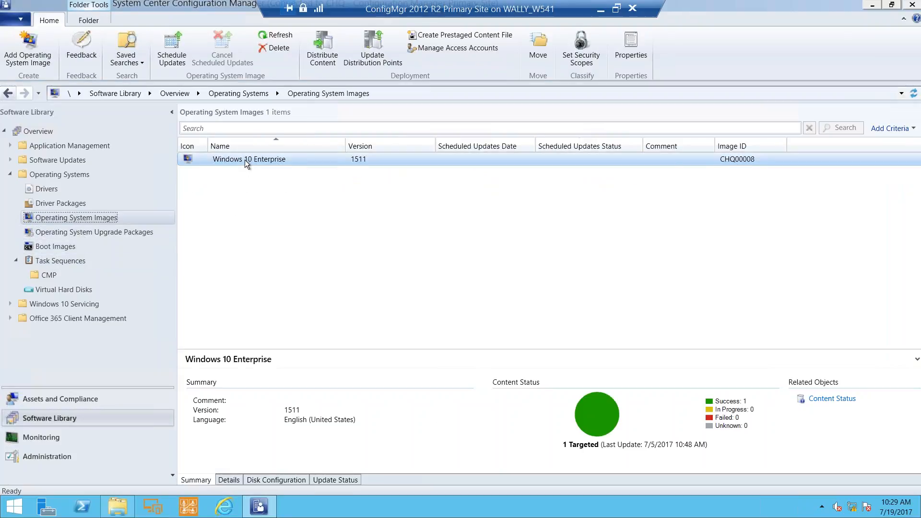
{"action": "right_click", "coordinate": [245, 159]}
{"action": "left_click", "coordinate": [311, 324]}
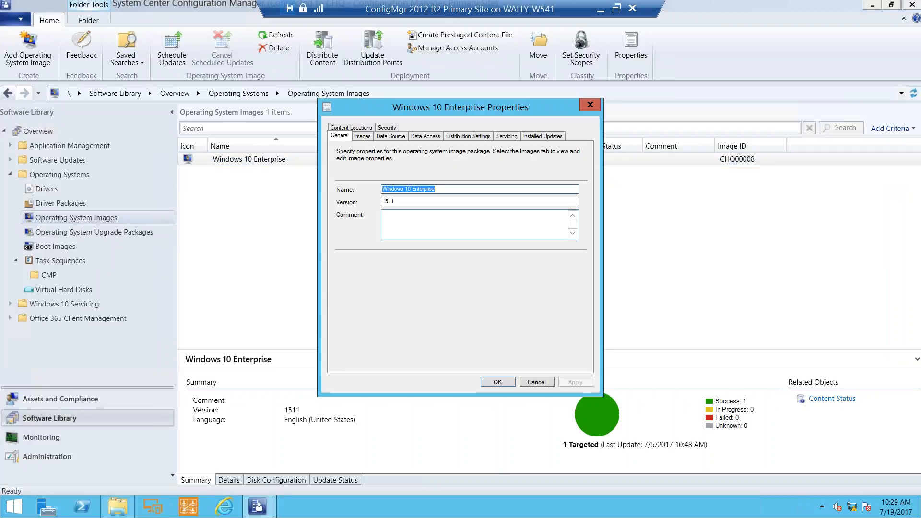
{"action": "left_click", "coordinate": [397, 137]}
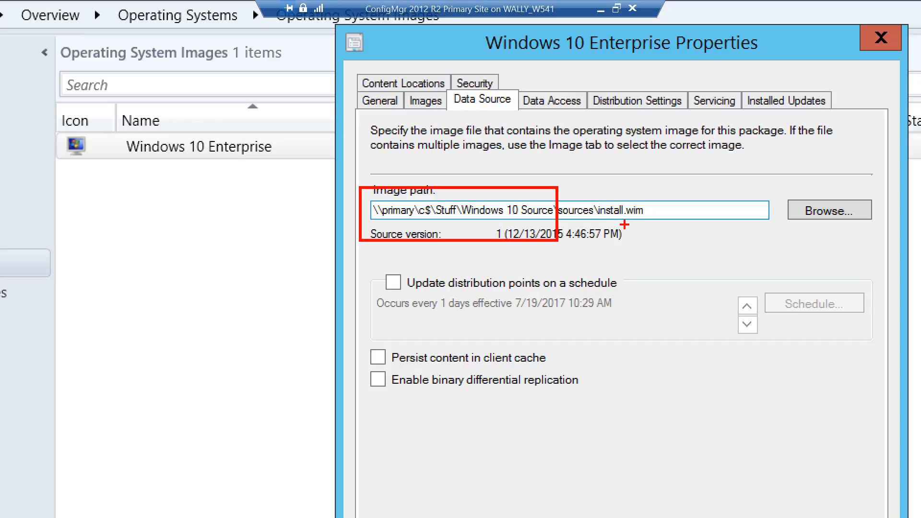
{"action": "left_click_drag", "start_coordinate": [626, 220], "coordinate": [671, 264]}
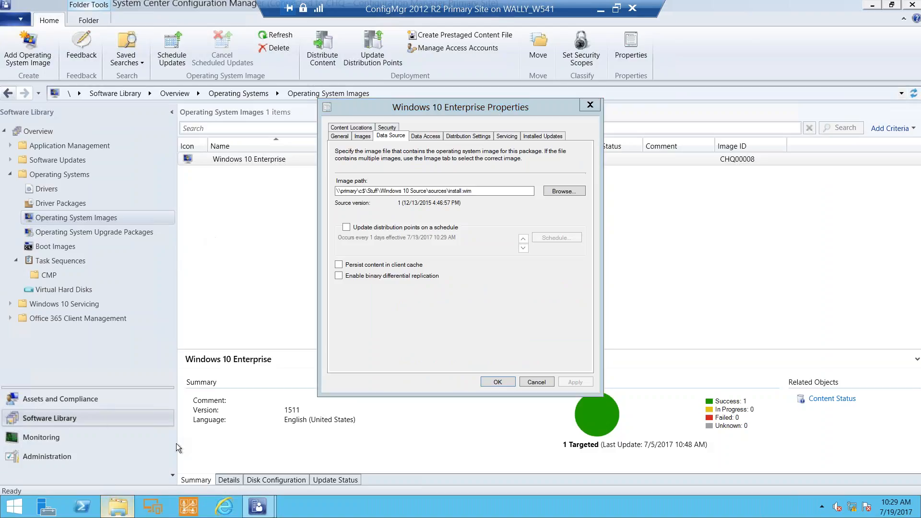
Locate install.wim in File Explorer under C:\Stuff\Windows 10 Source\sources, then return to Configuration Manager and close the image properties without saving
{"action": "left_click", "coordinate": [125, 504]}
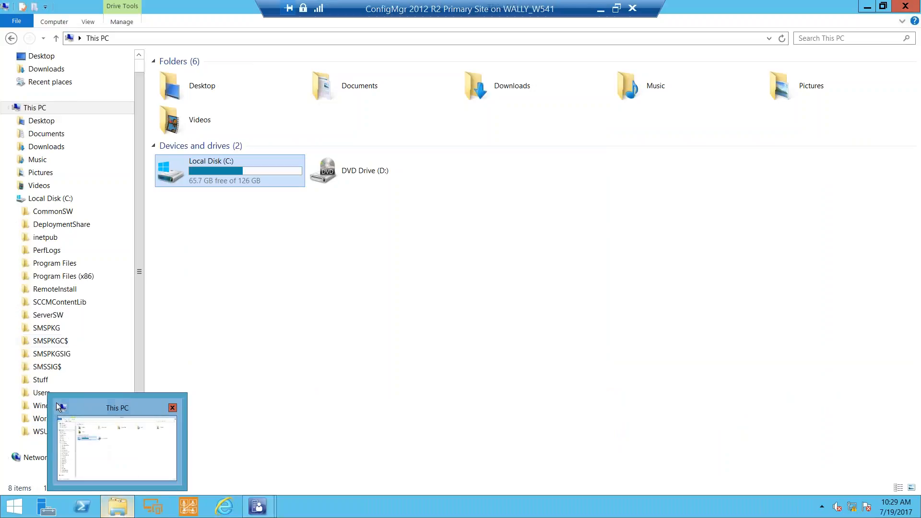
{"action": "left_click", "coordinate": [17, 380]}
{"action": "left_click", "coordinate": [60, 432]}
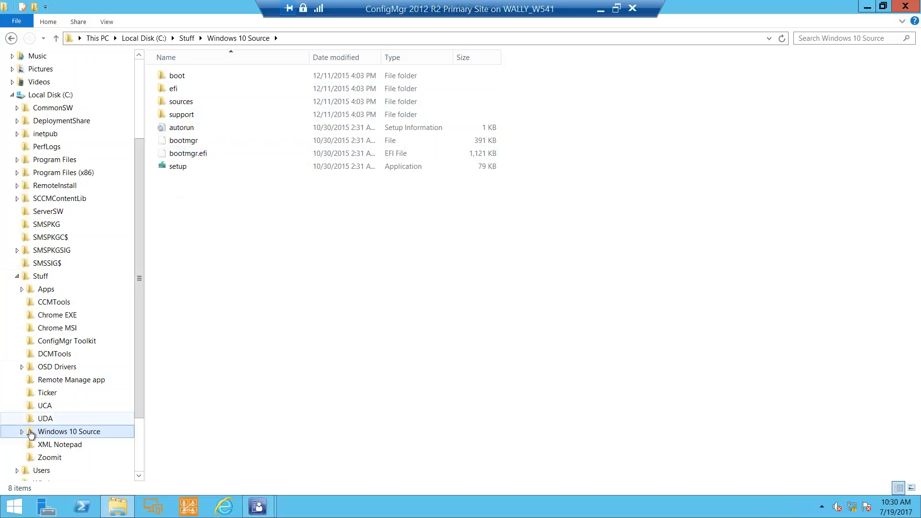
{"action": "left_click", "coordinate": [20, 431]}
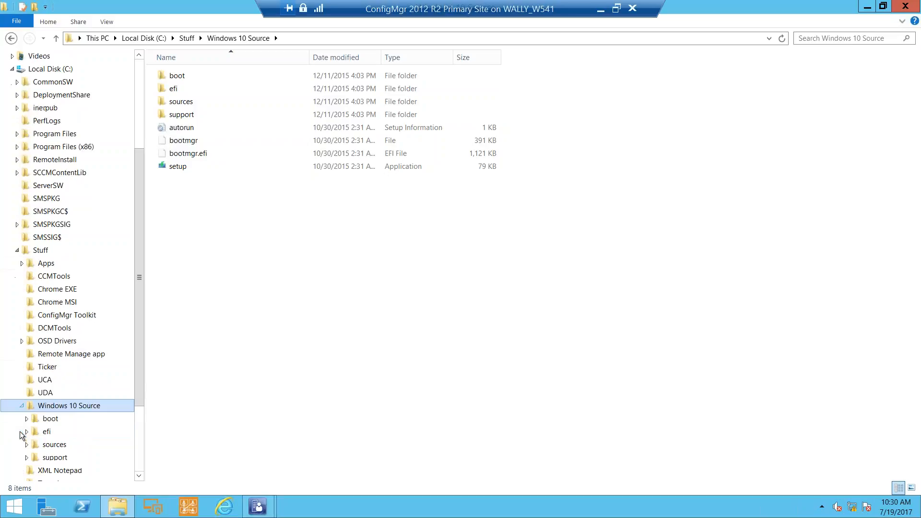
{"action": "left_click", "coordinate": [53, 444]}
{"action": "left_click", "coordinate": [192, 290]}
{"action": "scroll", "coordinate": [193, 293], "scroll_direction": "down", "scroll_amount": 15}
{"action": "scroll", "coordinate": [193, 294], "scroll_direction": "down", "scroll_amount": 13}
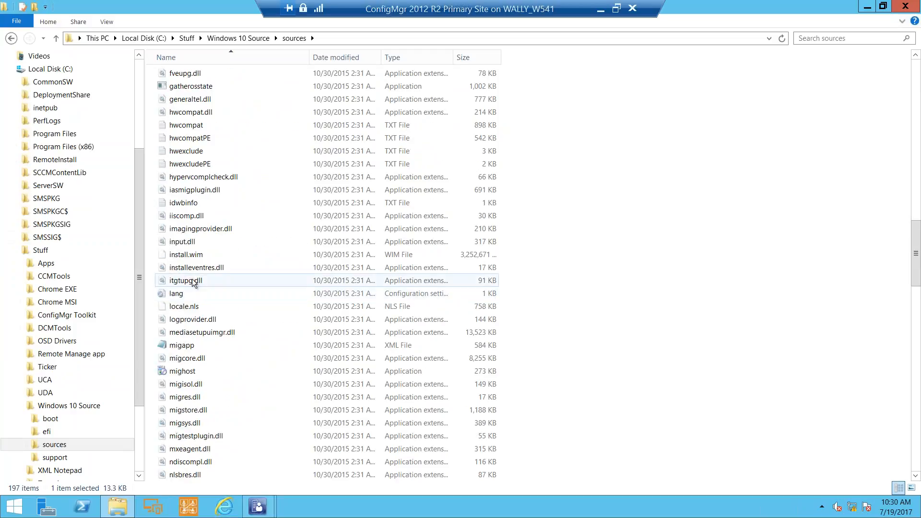
{"action": "left_click", "coordinate": [196, 255]}
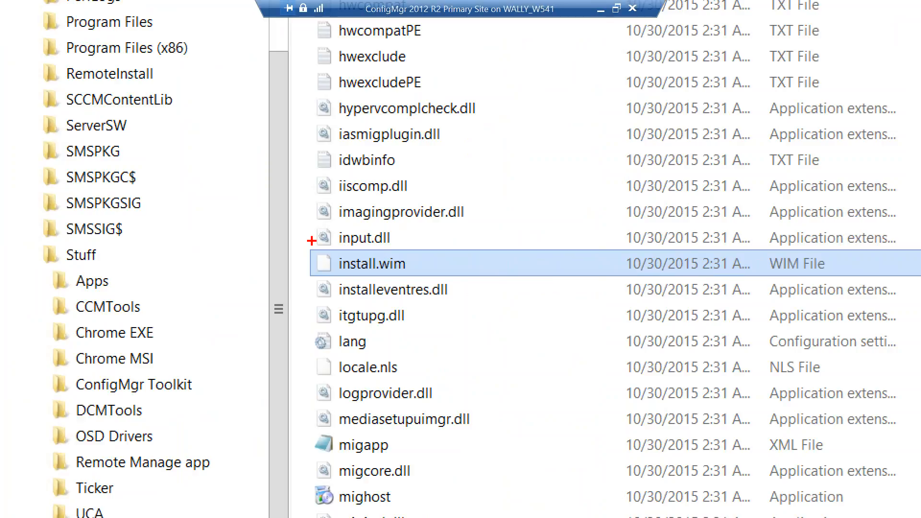
{"action": "mouse_move", "coordinate": [304, 239]}
{"action": "left_mouse_down"}
{"action": "mouse_move", "coordinate": [539, 290]}
{"action": "mouse_move", "coordinate": [839, 289]}
{"action": "left_mouse_up"}
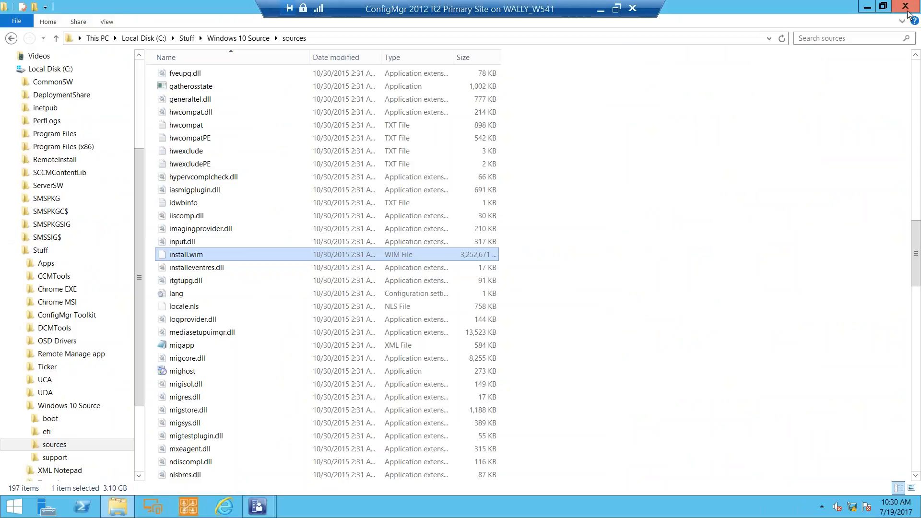
{"action": "left_click", "coordinate": [867, 6]}
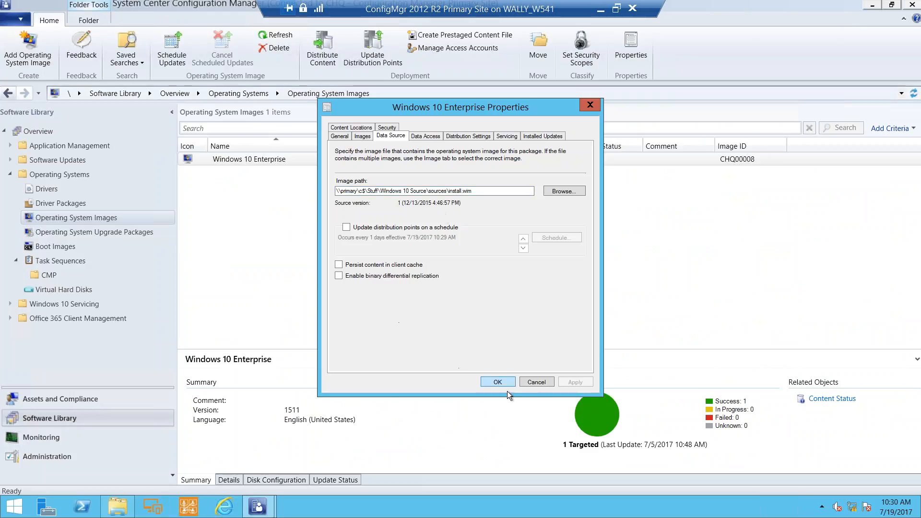
{"action": "left_click", "coordinate": [537, 383]}
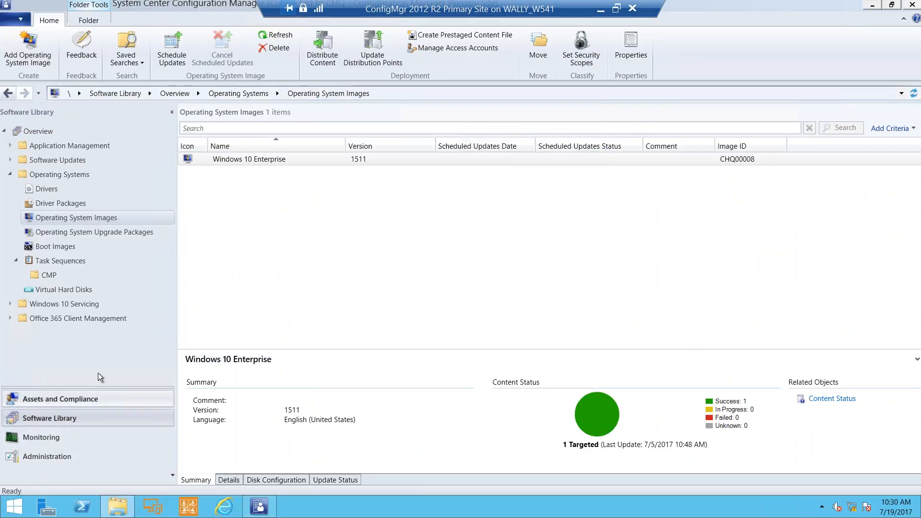
Review the Create Task Sequence Wizard's "Build and capture a reference operating system image" option, then exit without creating a sequence
{"action": "left_click", "coordinate": [65, 264]}
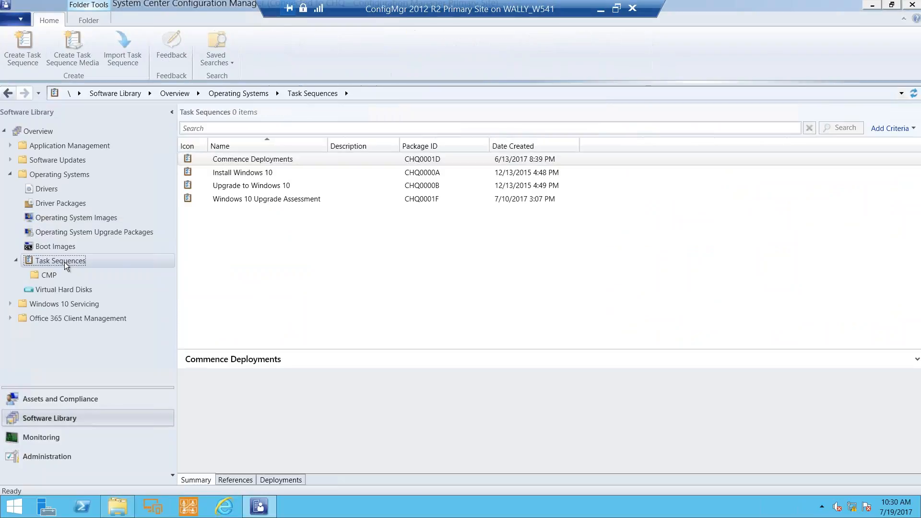
{"action": "right_click", "coordinate": [65, 263]}
{"action": "left_click", "coordinate": [83, 271]}
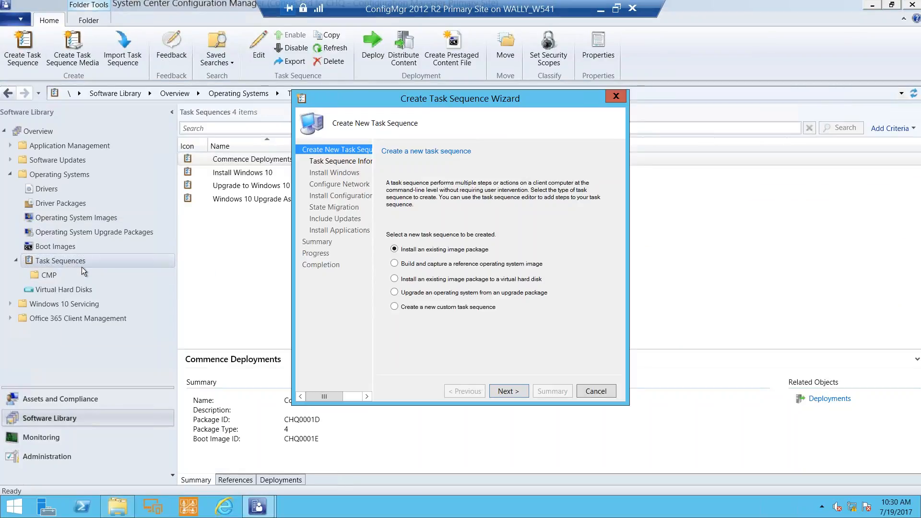
{"action": "left_click", "coordinate": [402, 264]}
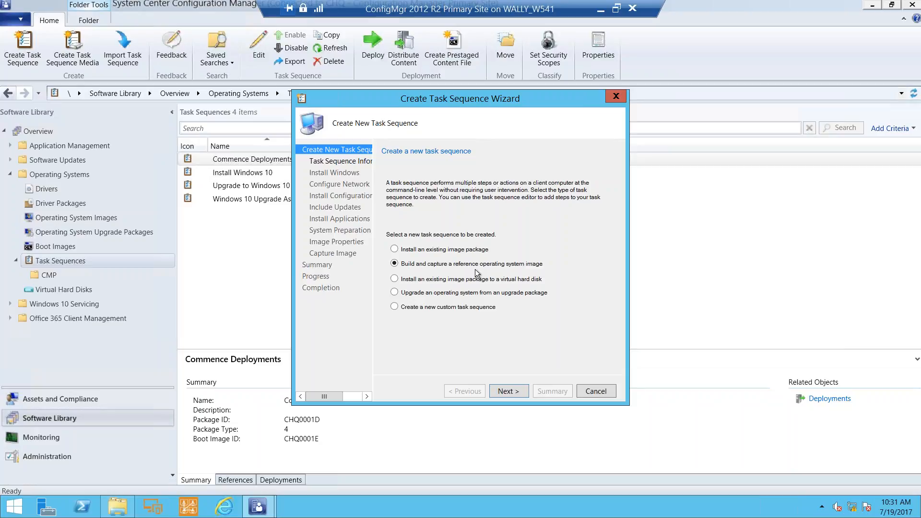
{"action": "left_click", "coordinate": [585, 393]}
{"action": "left_click", "coordinate": [473, 300]}
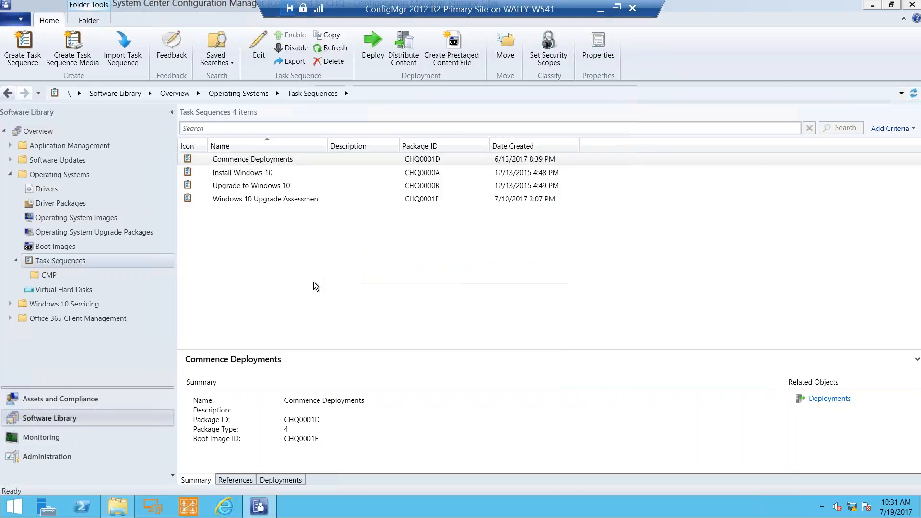
Review the Capture media option in the Create Task Sequence Media Wizard, then exit without creating media
{"action": "right_click", "coordinate": [76, 260]}
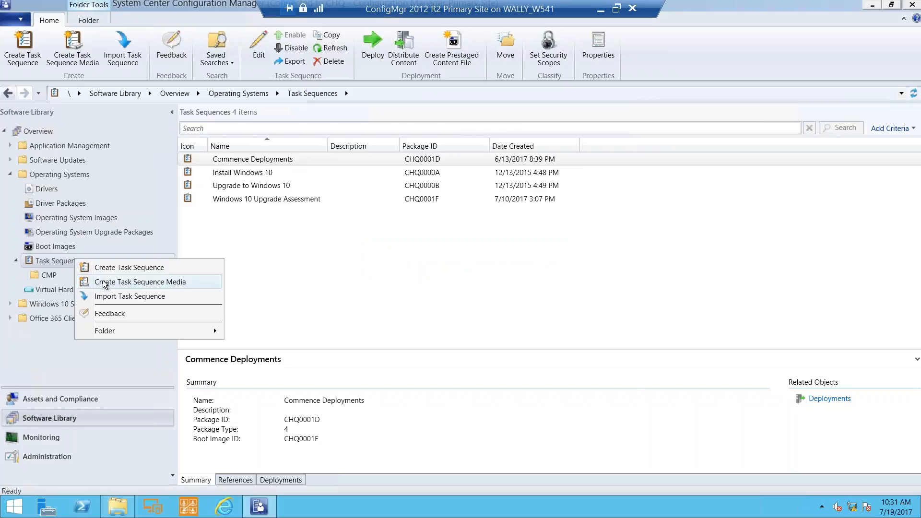
{"action": "left_click", "coordinate": [103, 282]}
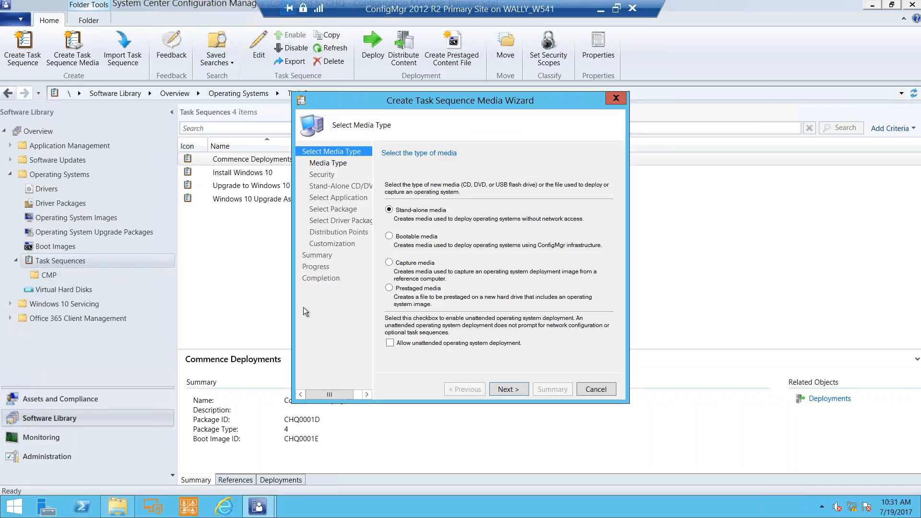
{"action": "left_click", "coordinate": [390, 263]}
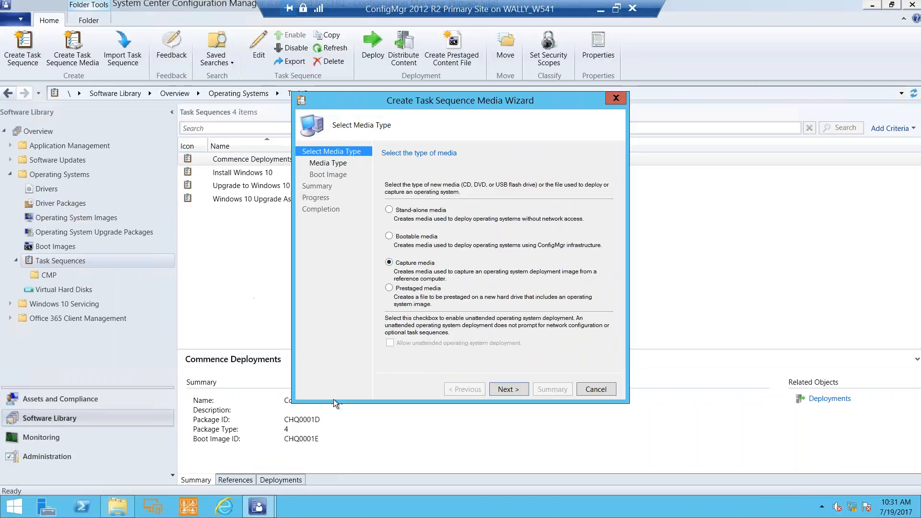
{"action": "key", "text": "Escape"}
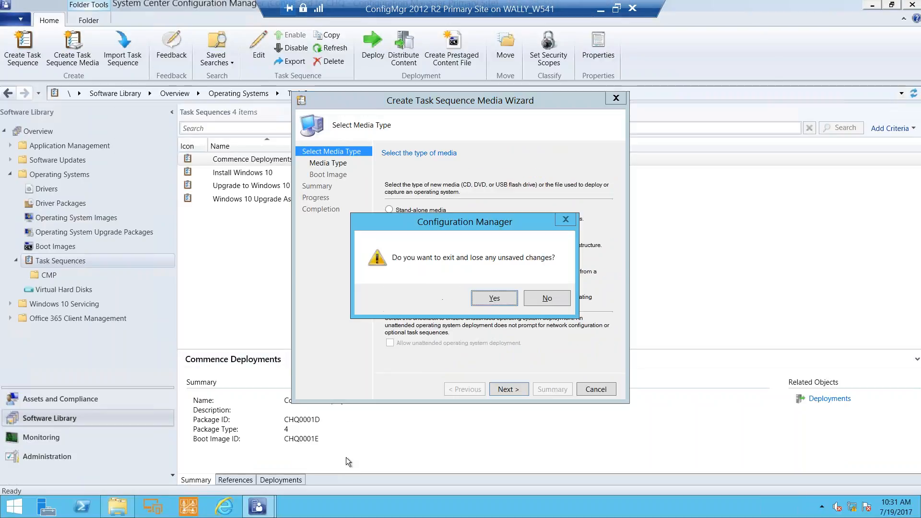
{"action": "left_click", "coordinate": [487, 302]}
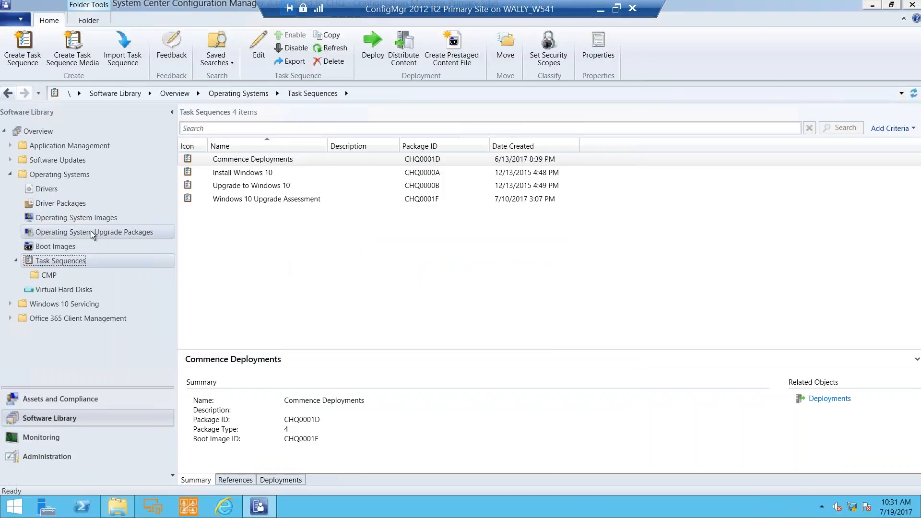
View the Data Source page of the Add Operating System Image Wizard, then exit without adding an image
{"action": "left_click", "coordinate": [86, 218]}
{"action": "right_click", "coordinate": [85, 218]}
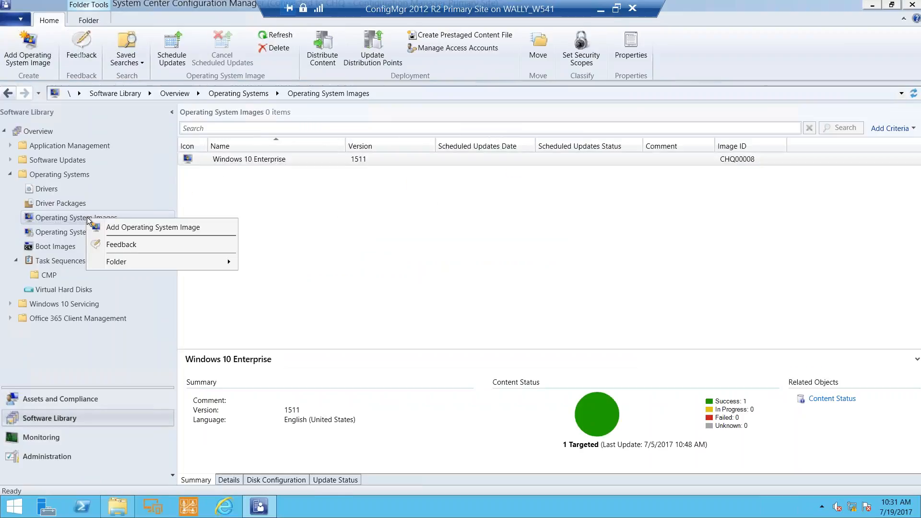
{"action": "left_click", "coordinate": [121, 226]}
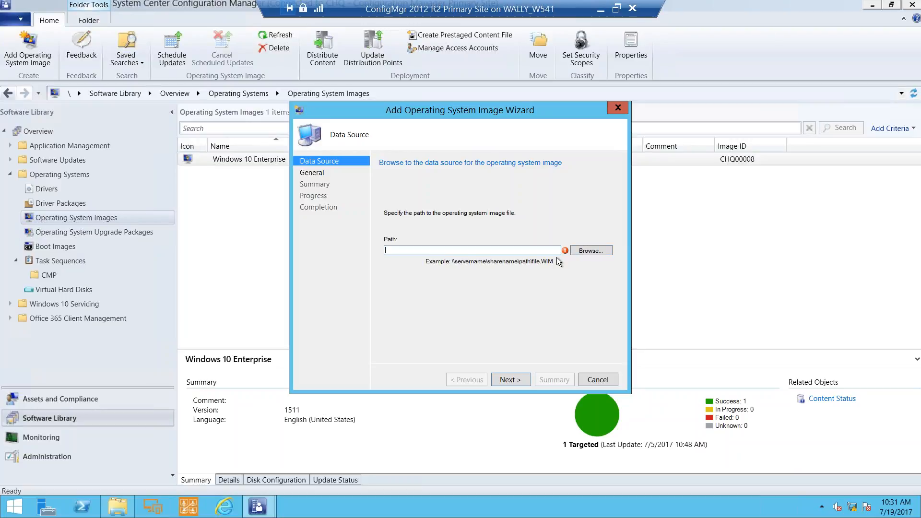
{"action": "key", "text": "Escape"}
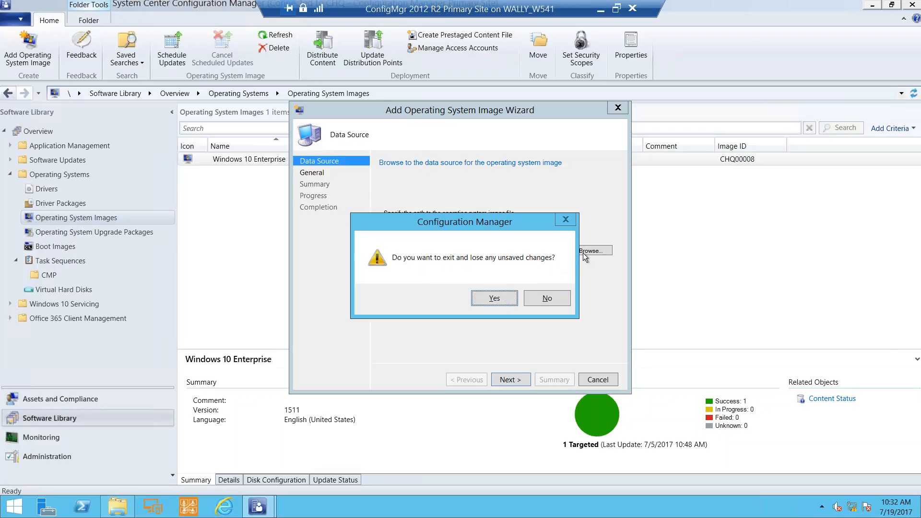
{"action": "left_click", "coordinate": [494, 298]}
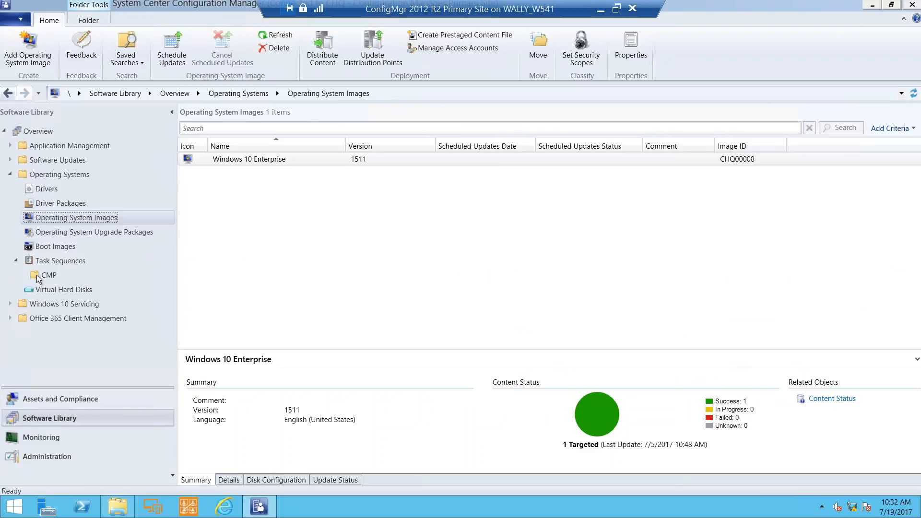
Check which boot image the Install Windows 10 task sequence uses in its advanced properties, then close them without changes
{"action": "left_click", "coordinate": [50, 260]}
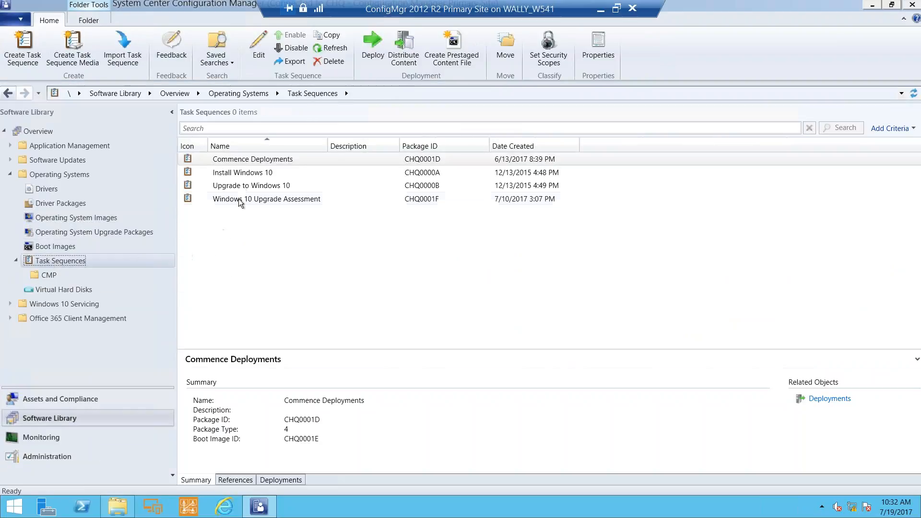
{"action": "left_click", "coordinate": [242, 174]}
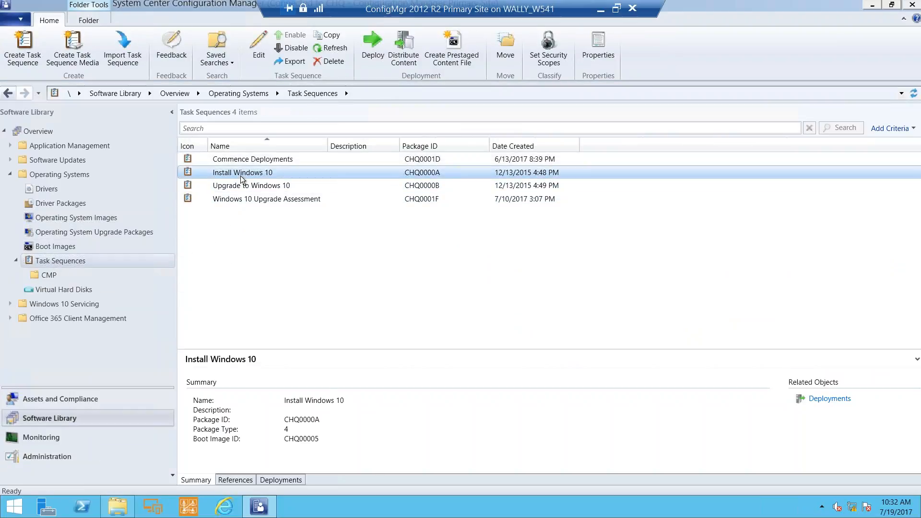
{"action": "right_click", "coordinate": [241, 177]}
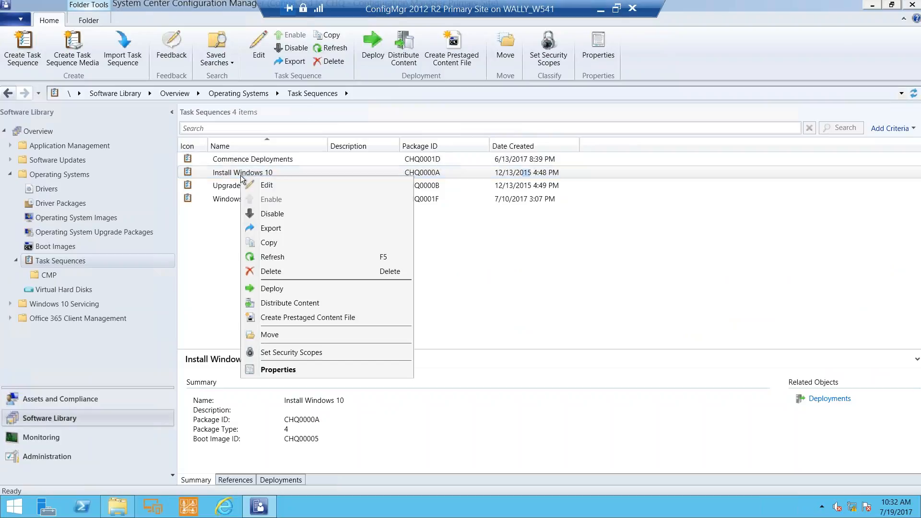
{"action": "left_click", "coordinate": [298, 370]}
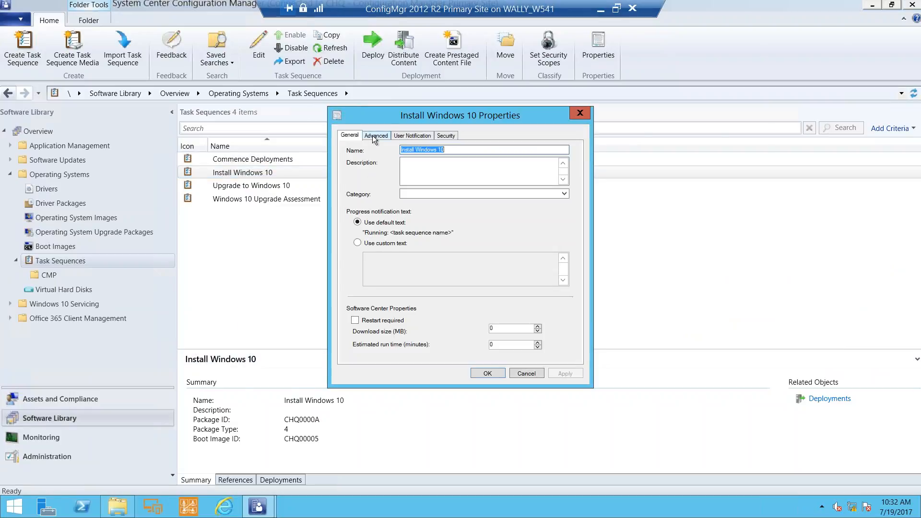
{"action": "left_click", "coordinate": [375, 136]}
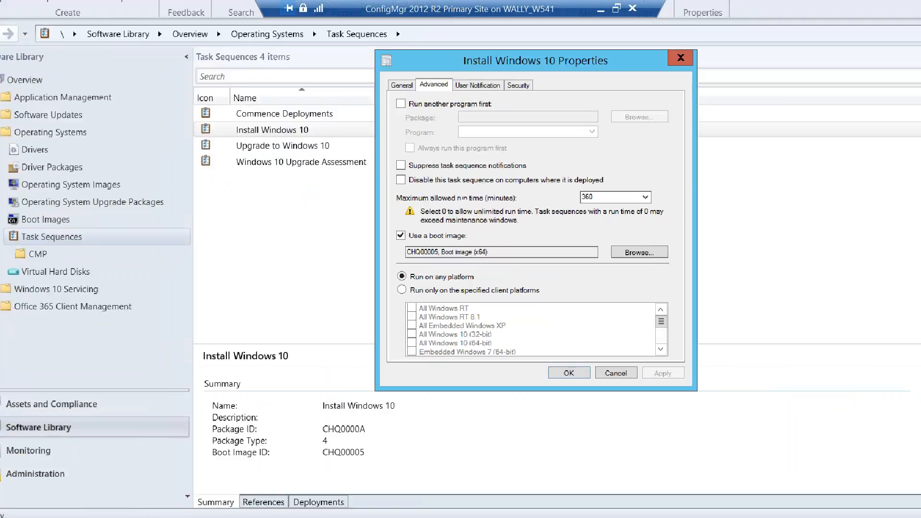
{"action": "left_click", "coordinate": [461, 258]}
{"action": "mouse_move", "coordinate": [330, 198]}
{"action": "left_mouse_down"}
{"action": "mouse_move", "coordinate": [501, 286]}
{"action": "mouse_move", "coordinate": [529, 281]}
{"action": "left_mouse_up"}
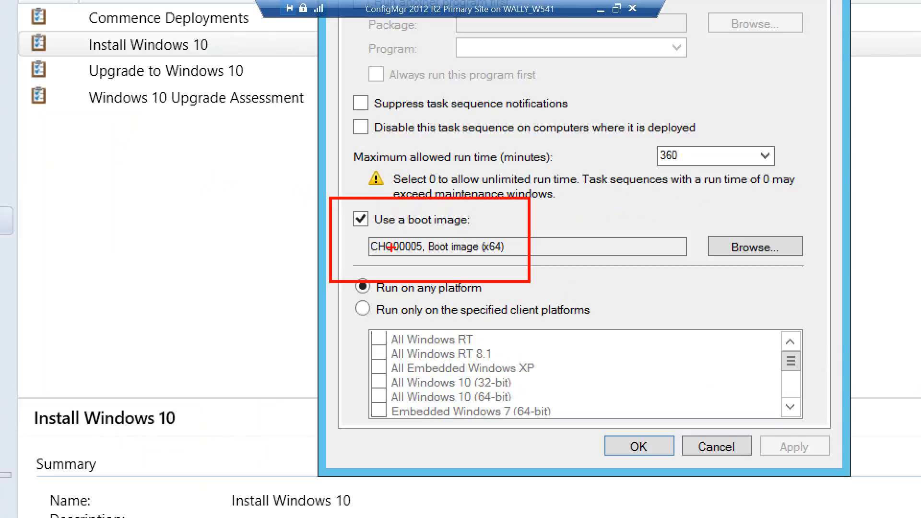
{"action": "left_click_drag", "start_coordinate": [420, 262], "coordinate": [420, 311]}
{"action": "key", "text": "Escape"}
{"action": "key", "text": "Escape"}
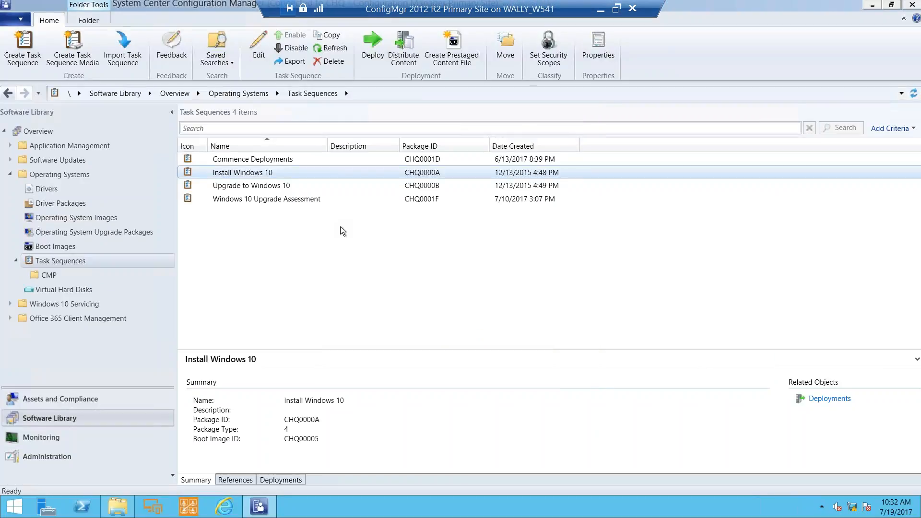
Open the Install Windows 10 task sequence in the Task Sequence Editor and move the editor off the task sequence names
{"action": "right_click", "coordinate": [270, 174]}
{"action": "left_click", "coordinate": [291, 187]}
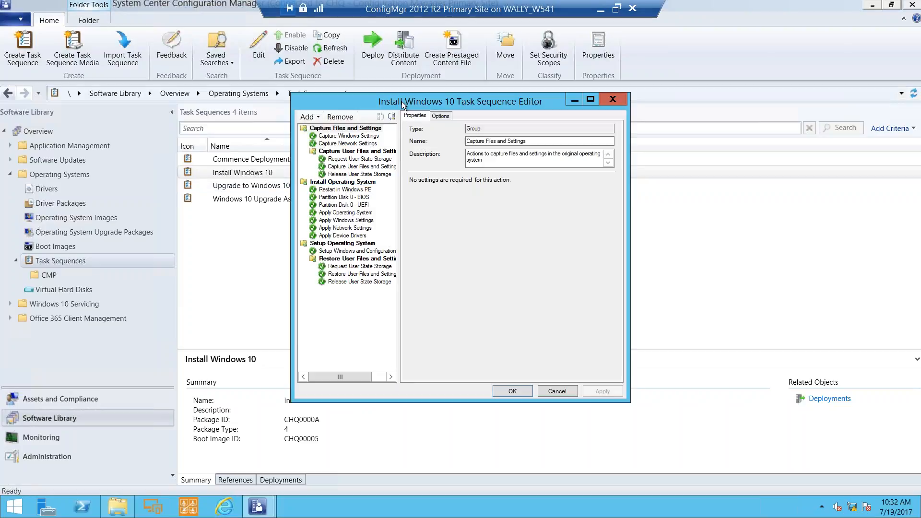
{"action": "left_click_drag", "start_coordinate": [402, 103], "coordinate": [629, 90]}
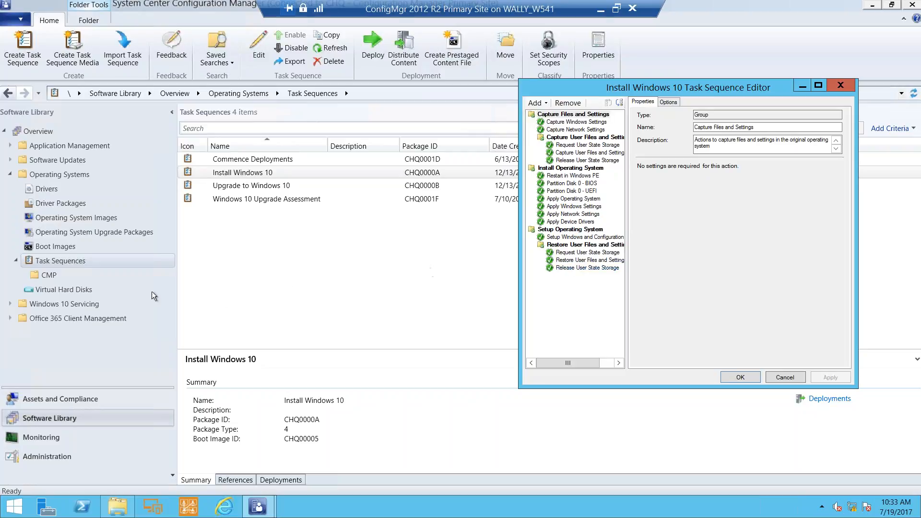
View the task sequence types and Task Sequence Information page of the Create Task Sequence Wizard, then exit without creating one
{"action": "right_click", "coordinate": [53, 261]}
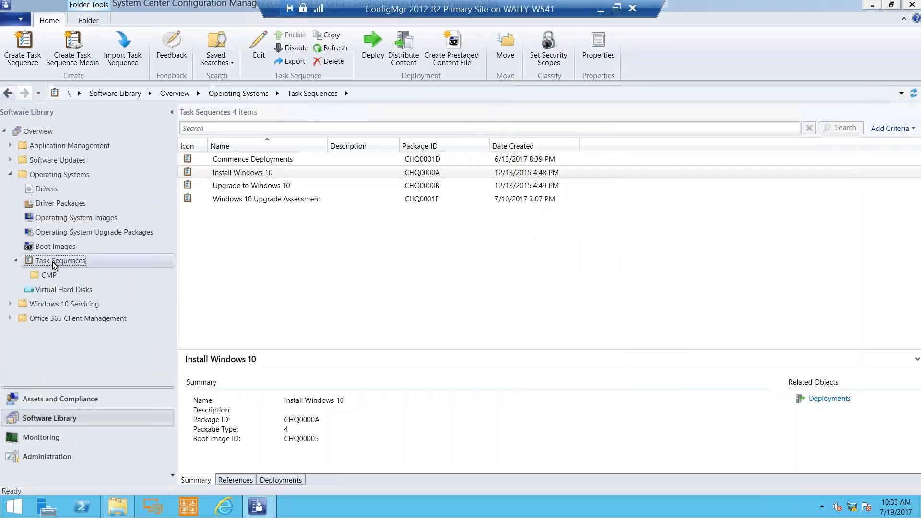
{"action": "left_click", "coordinate": [145, 268]}
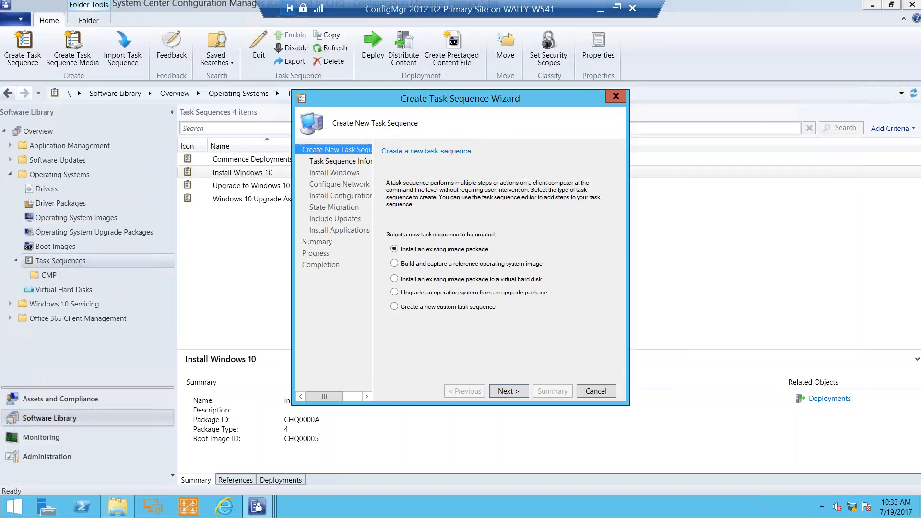
{"action": "left_click", "coordinate": [508, 390]}
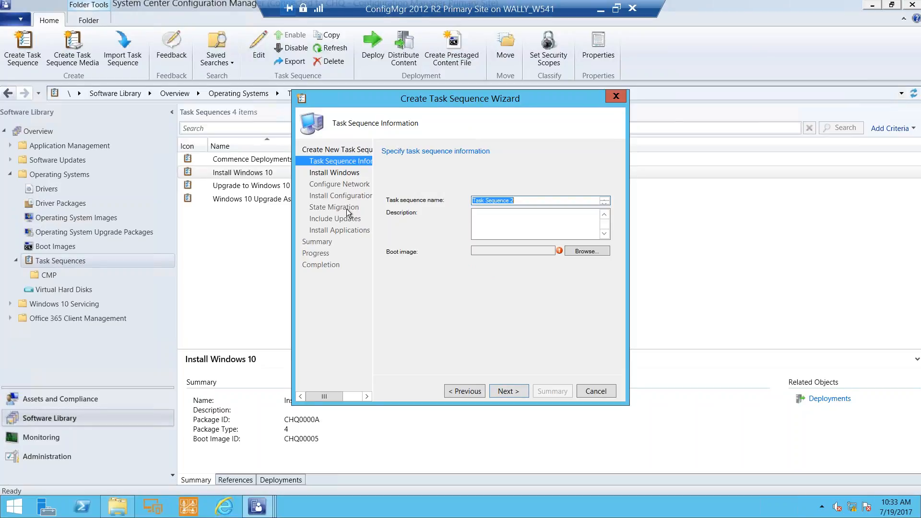
{"action": "key", "text": "Escape"}
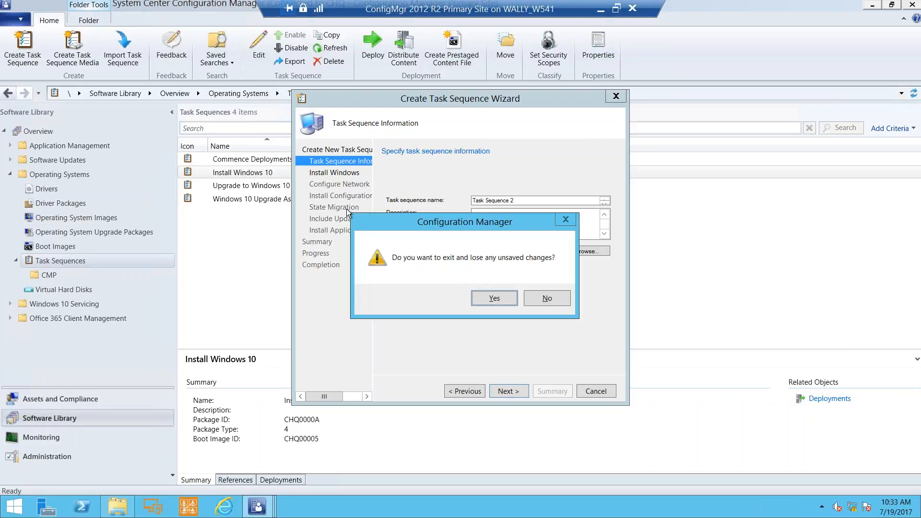
{"action": "left_click", "coordinate": [487, 301]}
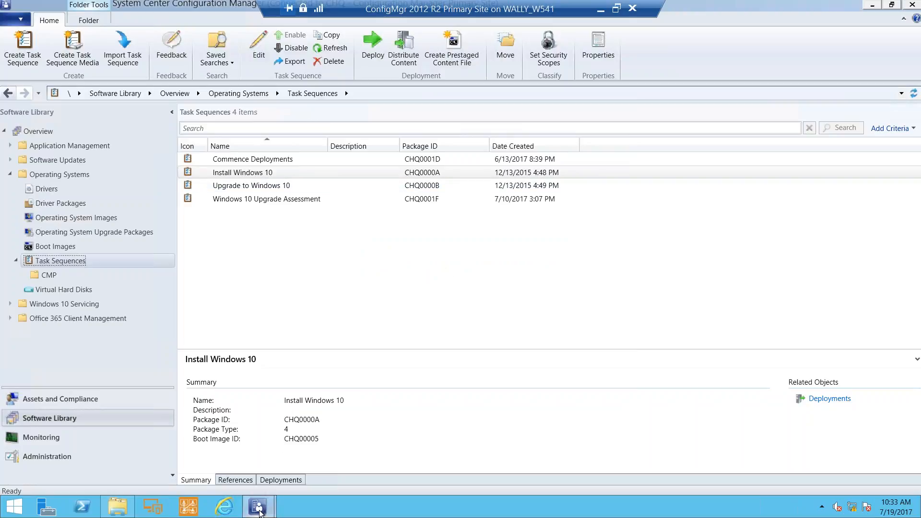
Review the Install Windows 10 sequence's restart, operating system, Windows, network, driver and client setup steps in its Task Sequence Editor
{"action": "mouse_move", "coordinate": [260, 512]}
{"action": "left_click", "coordinate": [321, 450]}
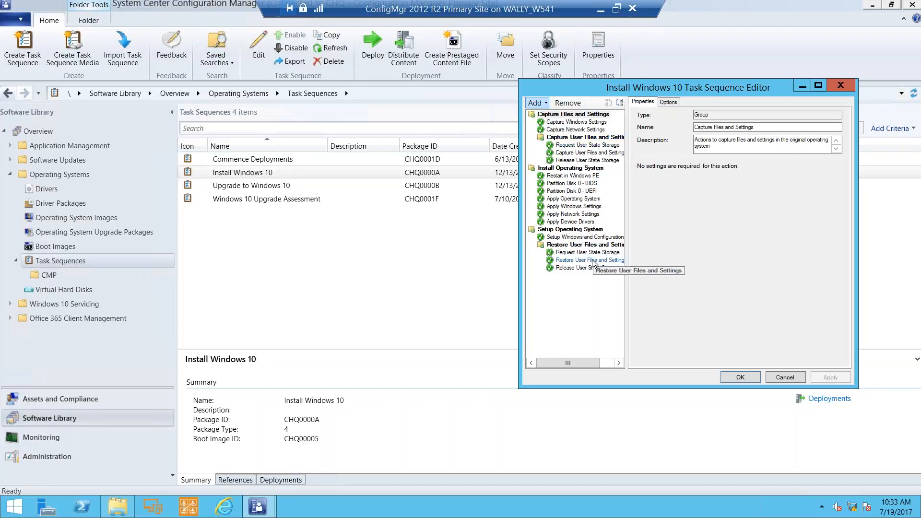
{"action": "left_click", "coordinate": [572, 176]}
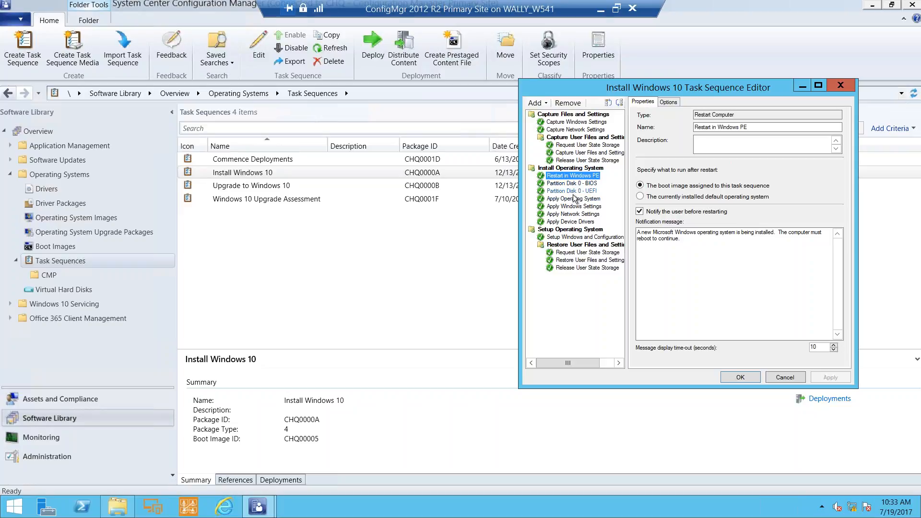
{"action": "left_click", "coordinate": [573, 198]}
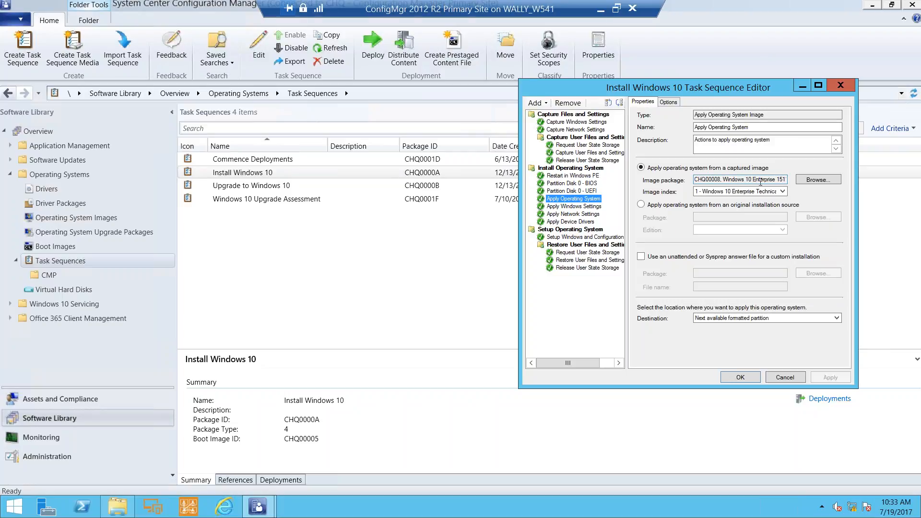
{"action": "left_click", "coordinate": [587, 207]}
{"action": "left_click", "coordinate": [585, 215]}
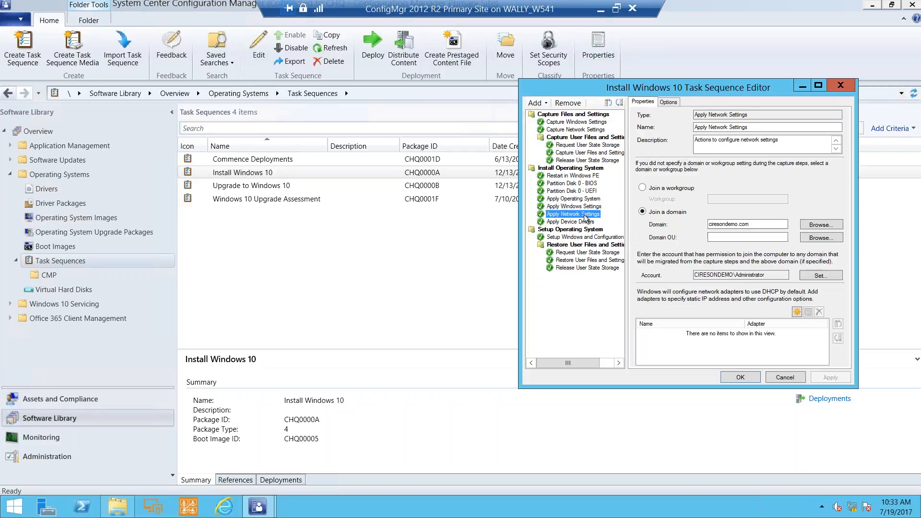
{"action": "left_click", "coordinate": [580, 222]}
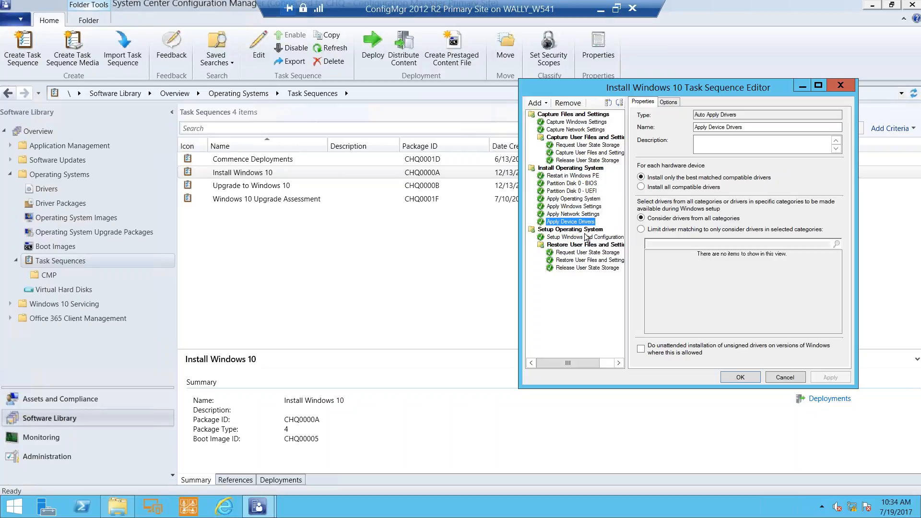
{"action": "left_click", "coordinate": [586, 238]}
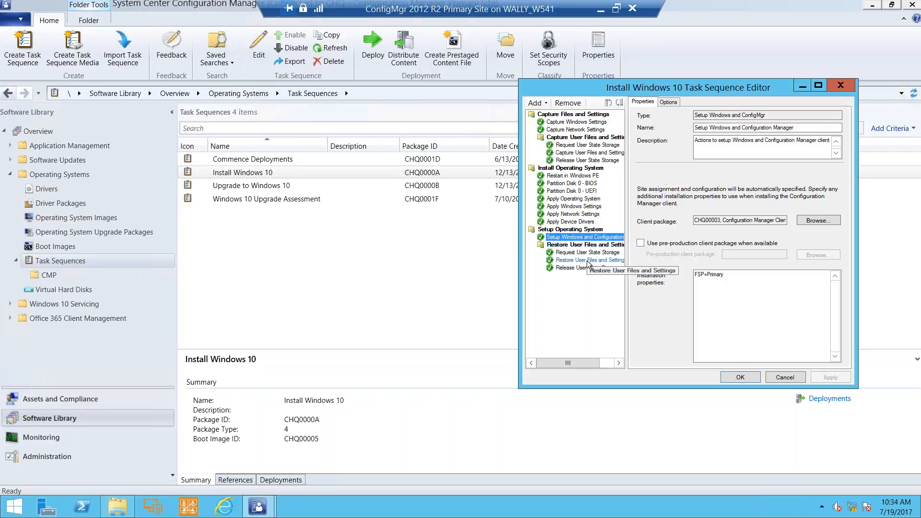
Open the Upgrade to Windows 10 task sequence for editing and arrange its editor side by side with the Install Windows 10 editor
{"action": "left_click", "coordinate": [249, 187]}
{"action": "right_click", "coordinate": [249, 186]}
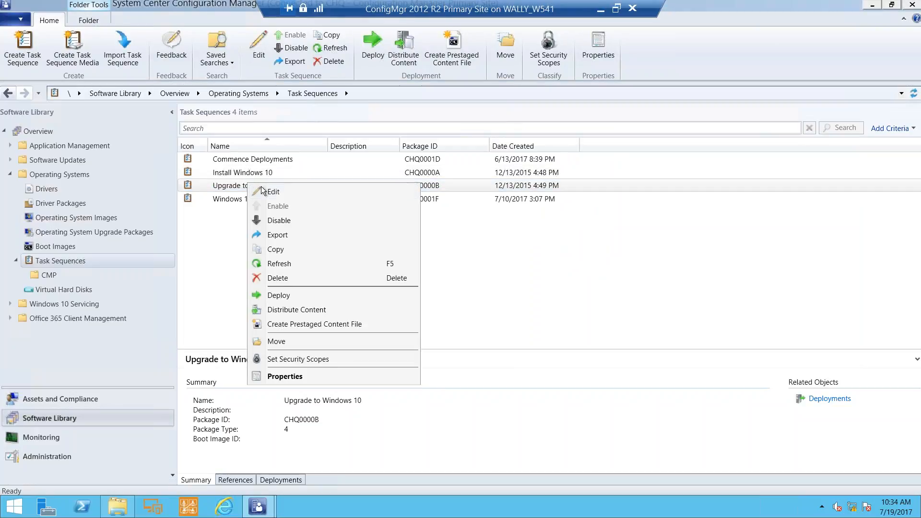
{"action": "left_click", "coordinate": [277, 192]}
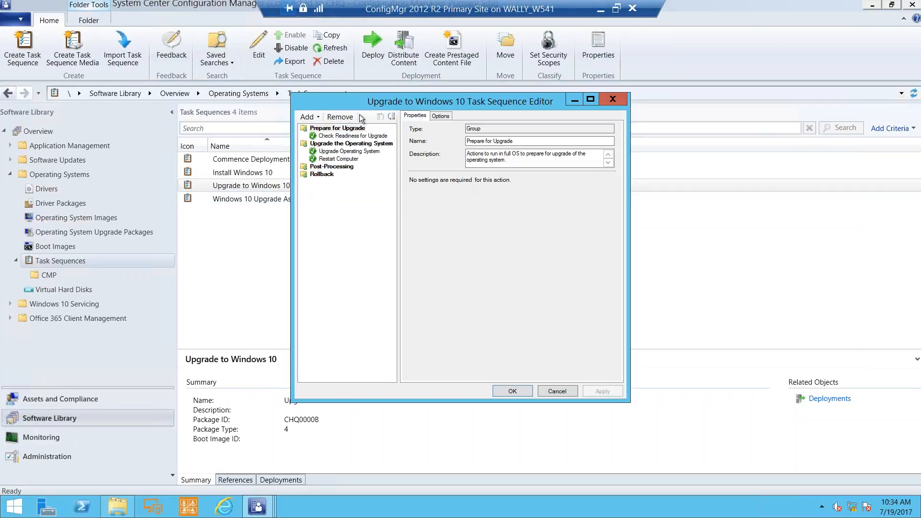
{"action": "left_click_drag", "start_coordinate": [360, 100], "coordinate": [174, 106]}
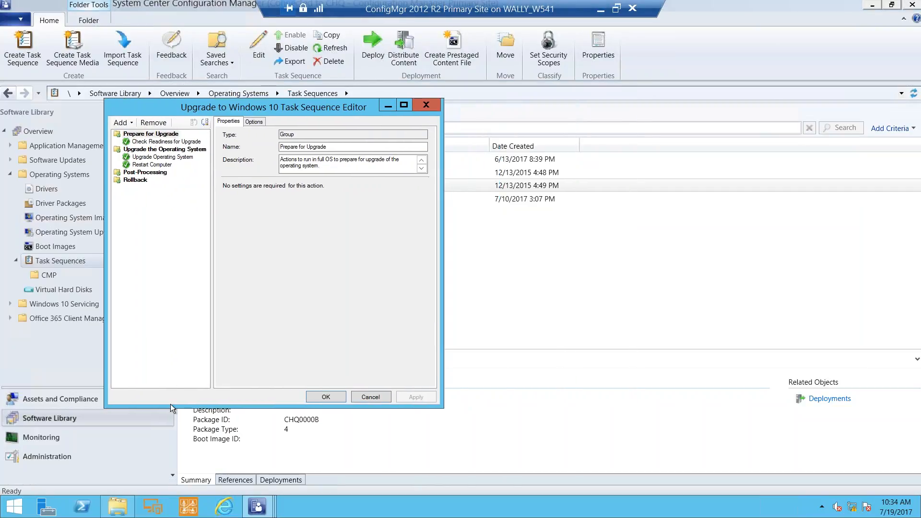
{"action": "mouse_move", "coordinate": [257, 506]}
{"action": "left_click", "coordinate": [277, 457]}
{"action": "left_click_drag", "start_coordinate": [587, 87], "coordinate": [524, 106]}
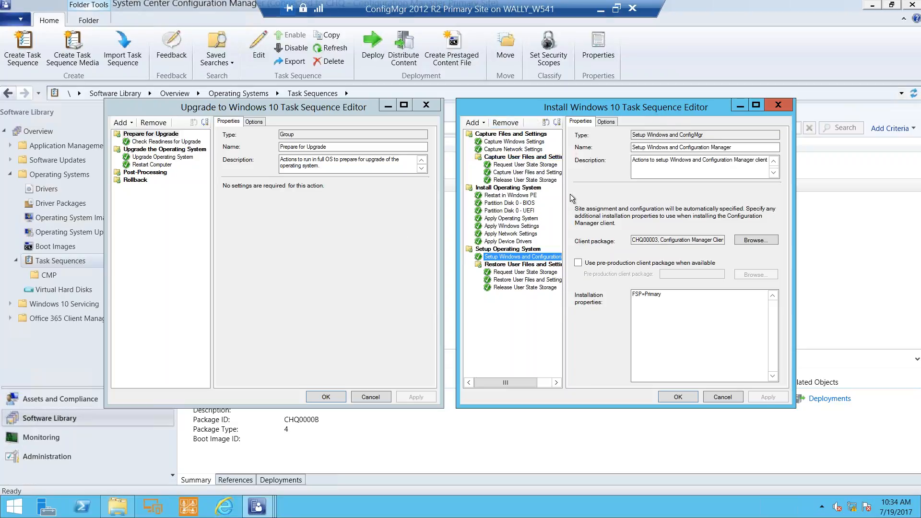
Examine the Check Readiness for Upgrade, Upgrade Operating System and Restart Computer steps of the Upgrade to Windows 10 sequence
{"action": "left_click", "coordinate": [166, 143]}
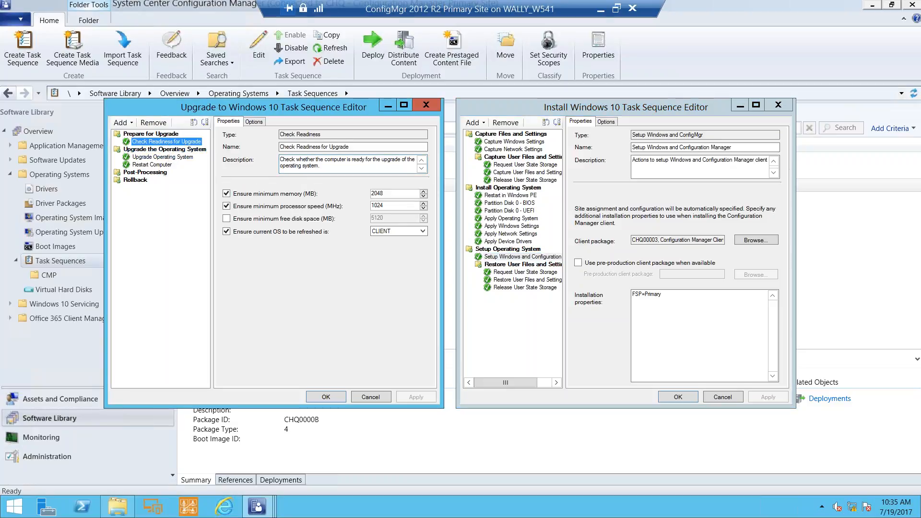
{"action": "left_click", "coordinate": [163, 157]}
{"action": "left_click", "coordinate": [153, 165]}
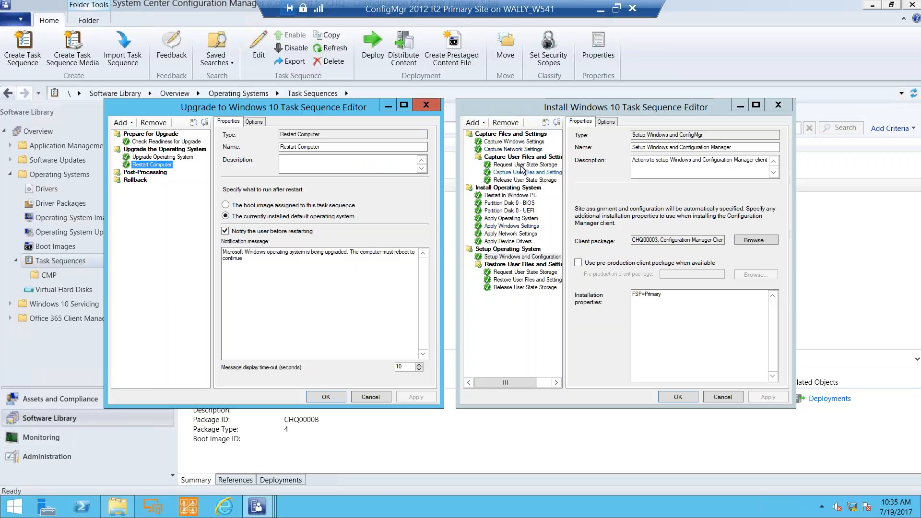
Check the current OS choices in Check Readiness for Upgrade, keeping CLIENT, then close both task sequence editors without saving
{"action": "left_click", "coordinate": [166, 141]}
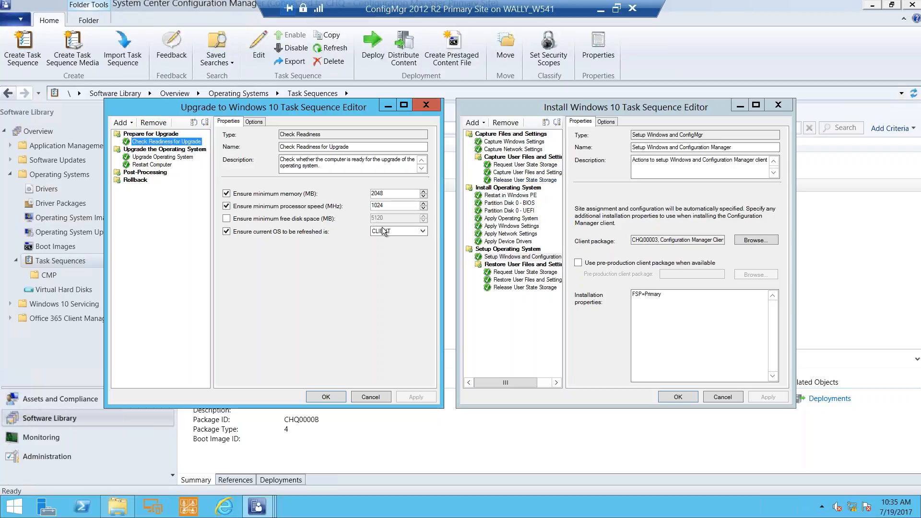
{"action": "left_click", "coordinate": [396, 232]}
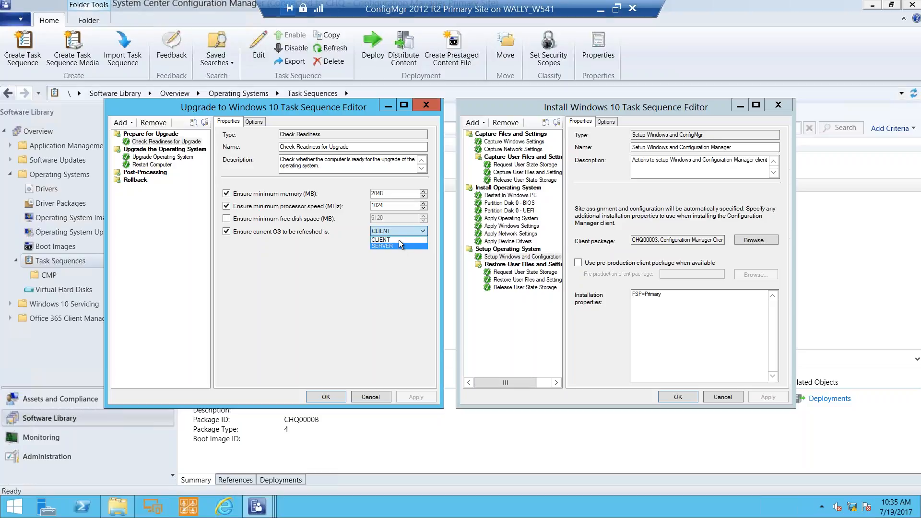
{"action": "left_click", "coordinate": [399, 240]}
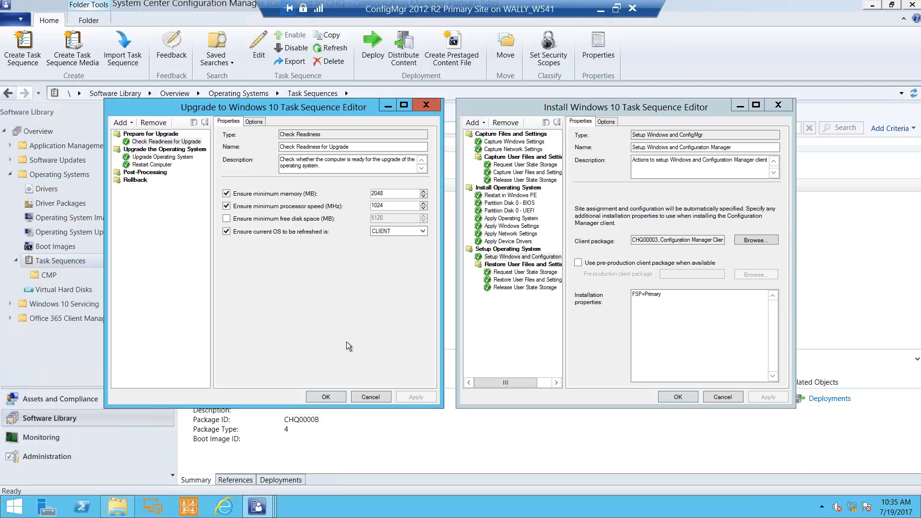
{"action": "left_click", "coordinate": [374, 401]}
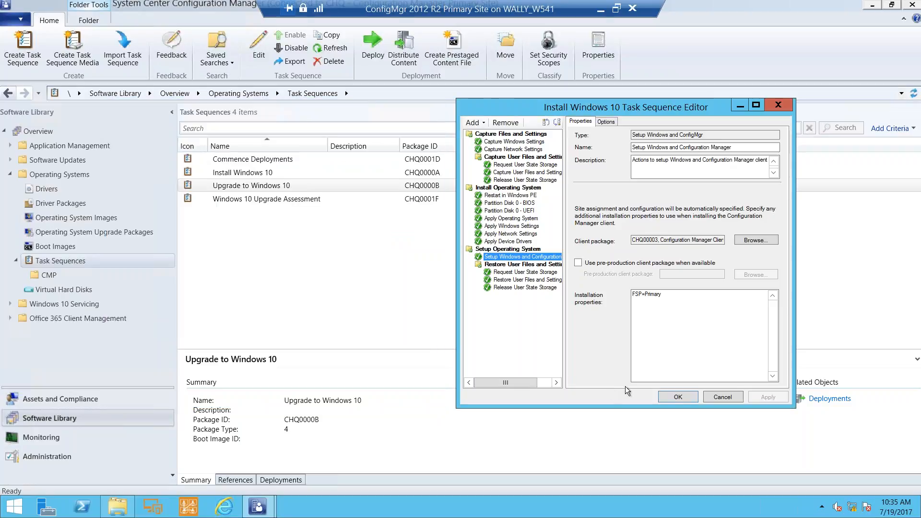
{"action": "left_click", "coordinate": [708, 397]}
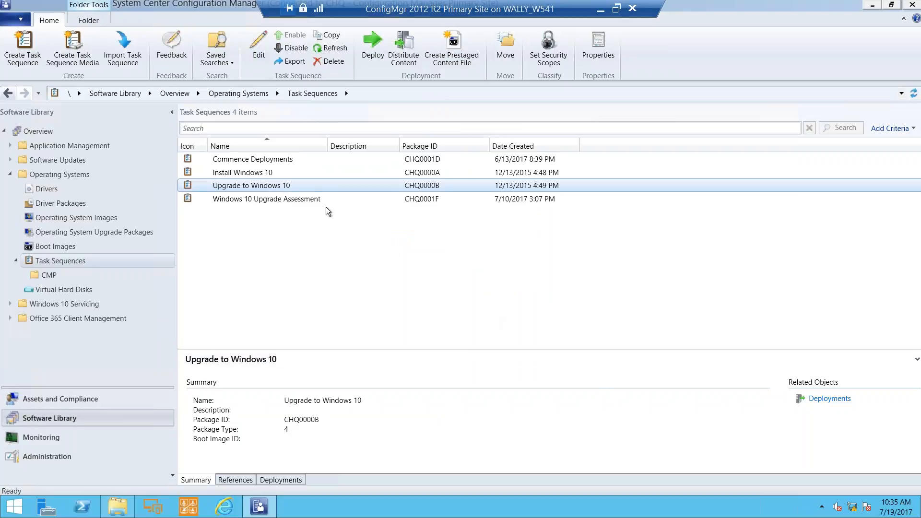
Compare the content references of the Upgrade to Windows 10 and Install Windows 10 task sequences
{"action": "left_click", "coordinate": [233, 479]}
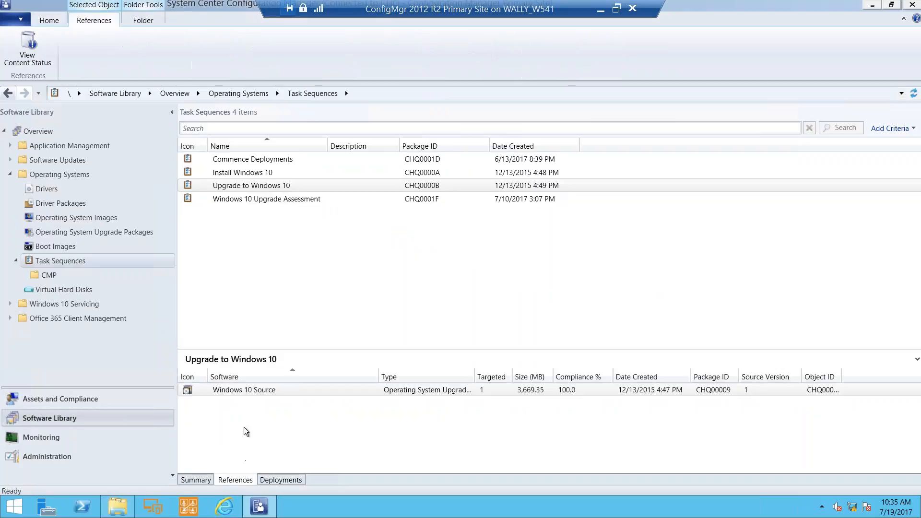
{"action": "left_click", "coordinate": [243, 173]}
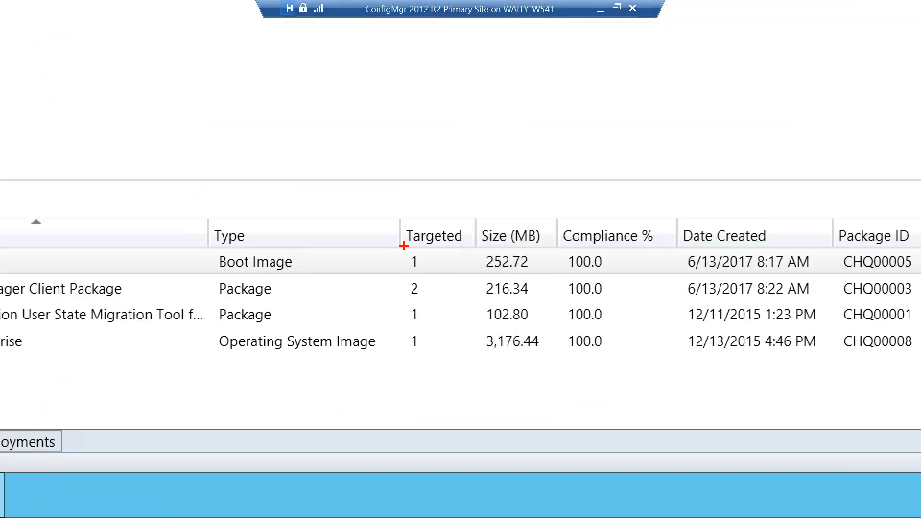
{"action": "mouse_move", "coordinate": [397, 257]}
{"action": "left_mouse_down"}
{"action": "mouse_move", "coordinate": [618, 382]}
{"action": "mouse_move", "coordinate": [713, 372]}
{"action": "mouse_move", "coordinate": [694, 369]}
{"action": "left_mouse_up"}
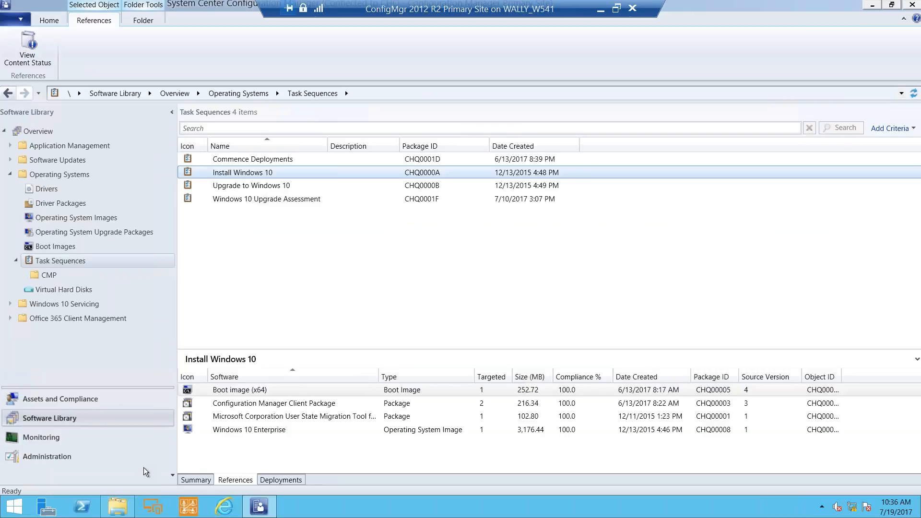
Review the PXE settings of the PRIMARY.CIRESONDEMO.COM distribution point under Administration, then close its properties without changes
{"action": "left_click", "coordinate": [66, 456]}
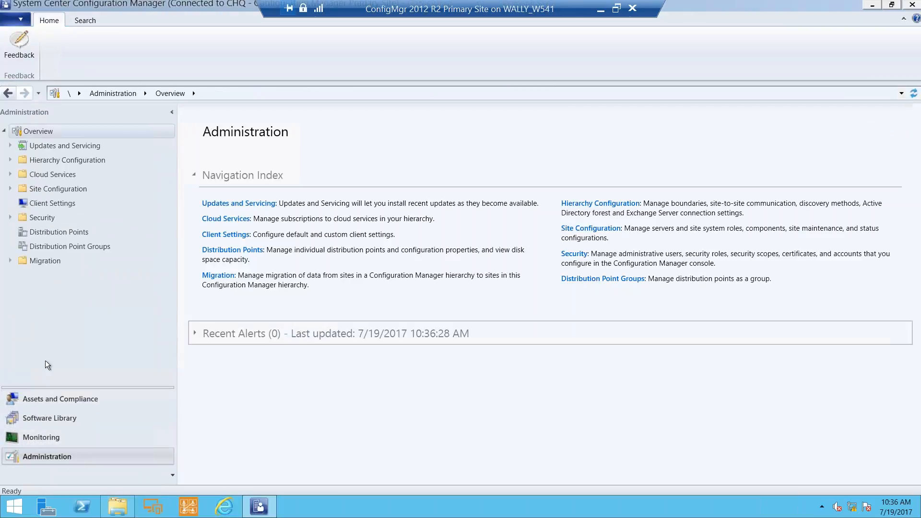
{"action": "left_click", "coordinate": [59, 232]}
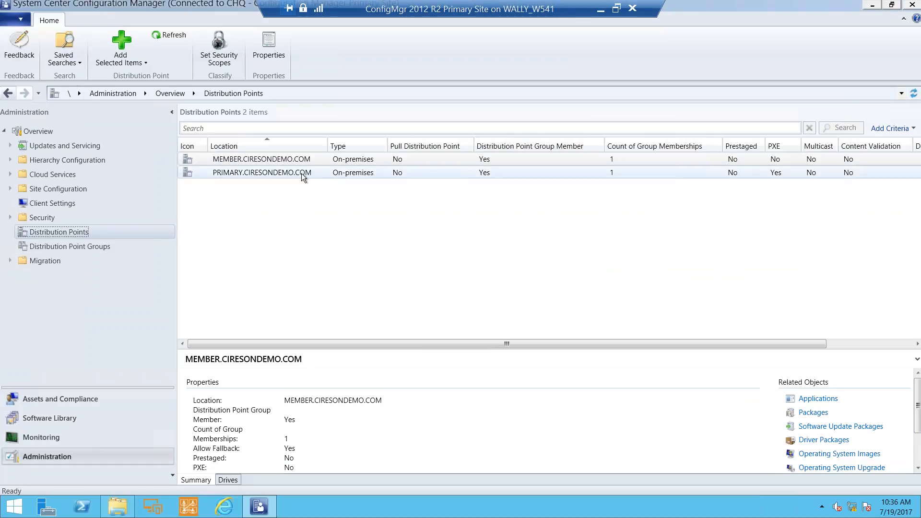
{"action": "left_click", "coordinate": [303, 174]}
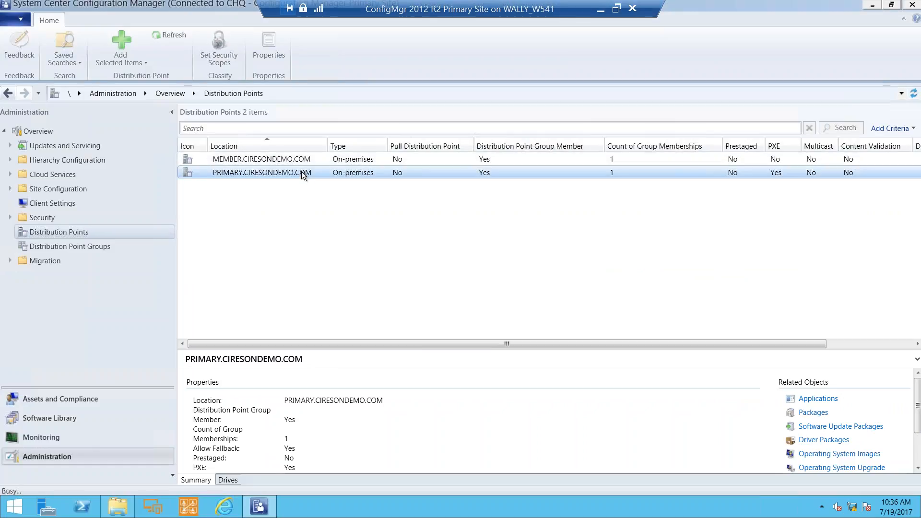
{"action": "double_click", "coordinate": [277, 169]}
{"action": "left_click", "coordinate": [337, 123]}
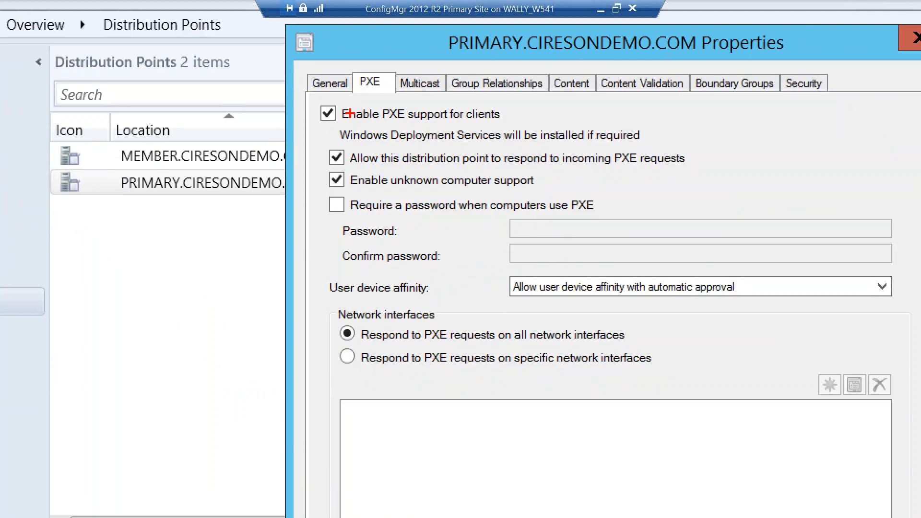
{"action": "left_click_drag", "start_coordinate": [330, 156], "coordinate": [235, 156]}
{"action": "left_click_drag", "start_coordinate": [322, 183], "coordinate": [249, 245]}
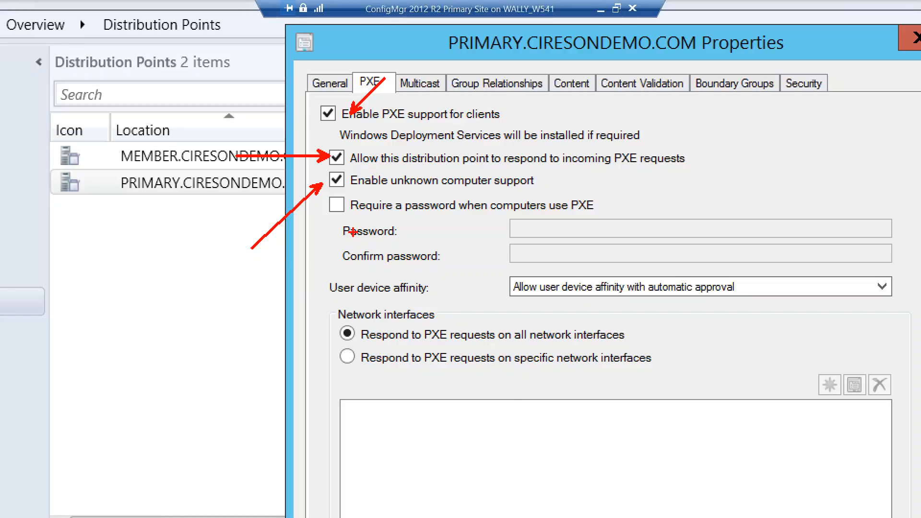
{"action": "mouse_move", "coordinate": [324, 195]}
{"action": "left_mouse_down"}
{"action": "mouse_move", "coordinate": [451, 258]}
{"action": "mouse_move", "coordinate": [712, 262]}
{"action": "left_mouse_up"}
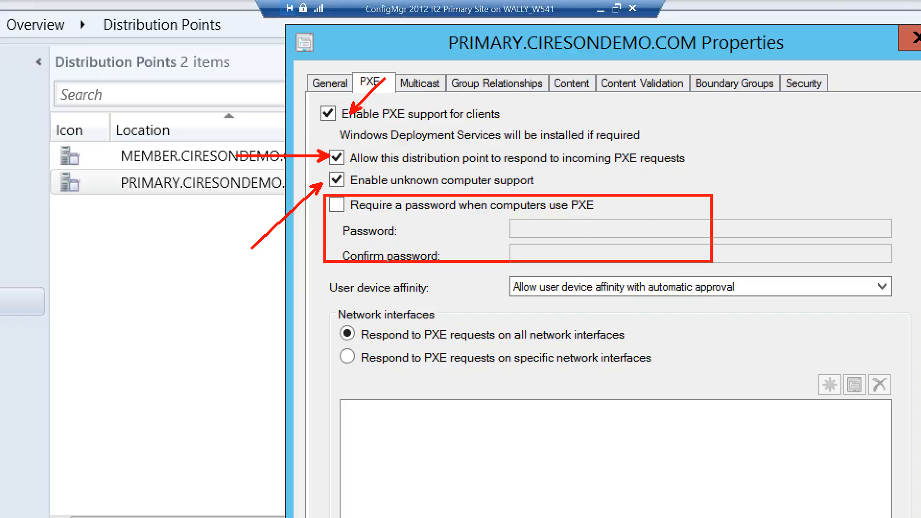
{"action": "left_click_drag", "start_coordinate": [731, 303], "coordinate": [773, 338]}
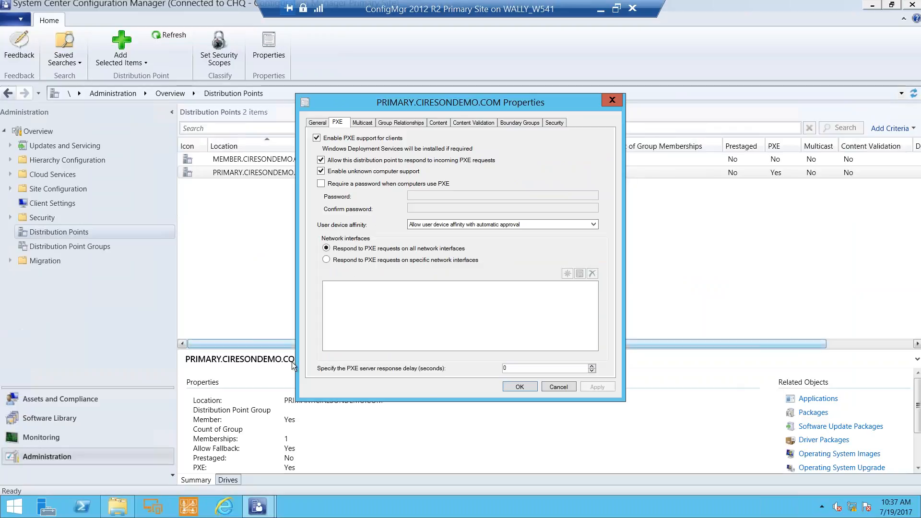
{"action": "left_click", "coordinate": [551, 388]}
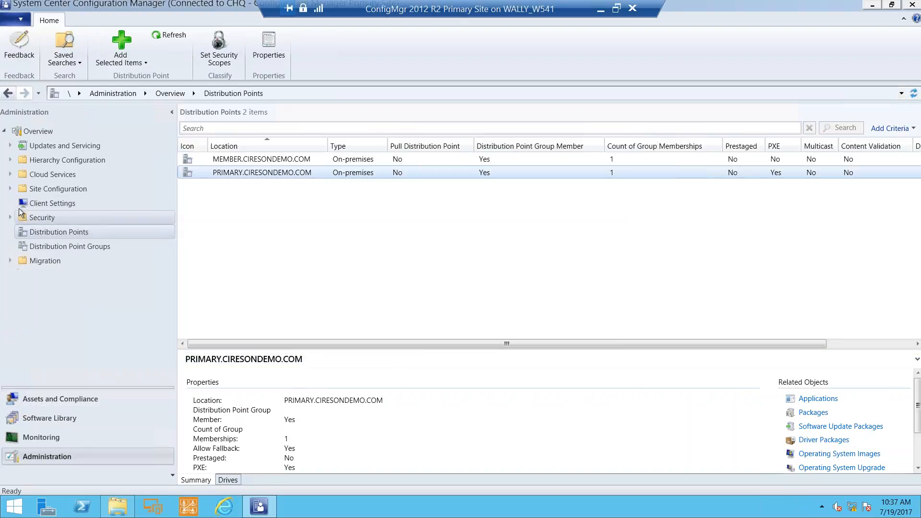
Review the Network Access Account settings in the CHQ site's Software Distribution component, then close its properties without changes
{"action": "left_click", "coordinate": [10, 189]}
{"action": "left_click", "coordinate": [39, 203]}
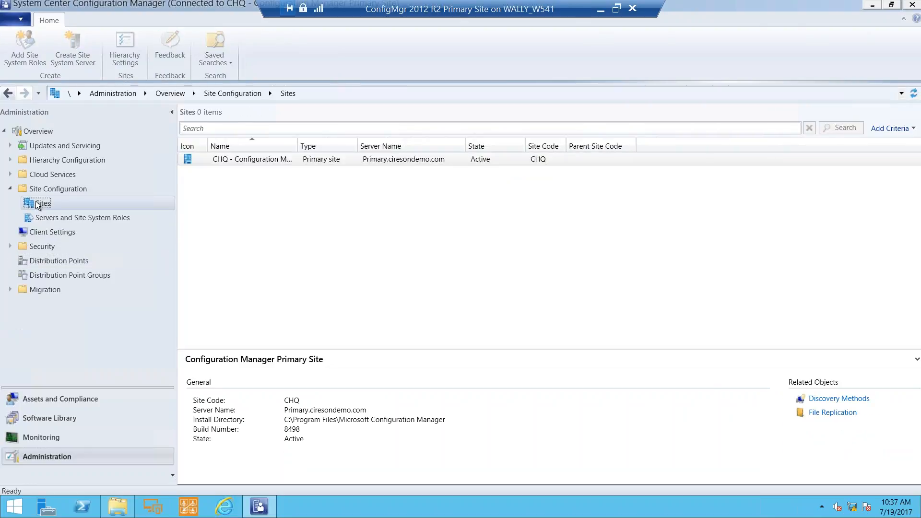
{"action": "right_click", "coordinate": [38, 205]}
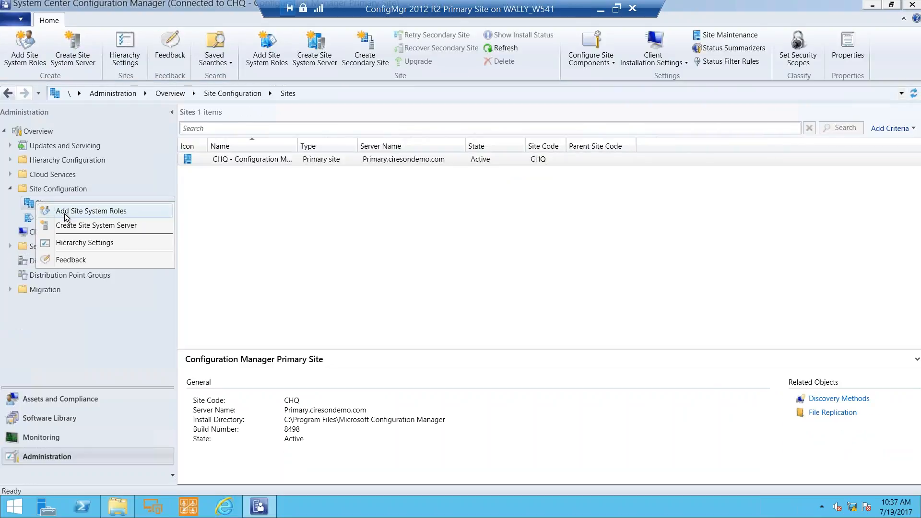
{"action": "left_click", "coordinate": [242, 159]}
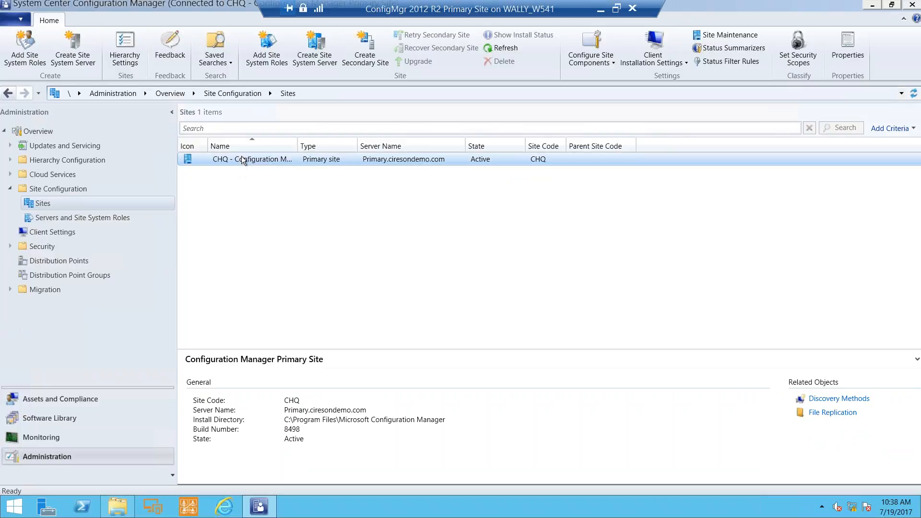
{"action": "right_click", "coordinate": [241, 159]}
{"action": "mouse_move", "coordinate": [335, 298]}
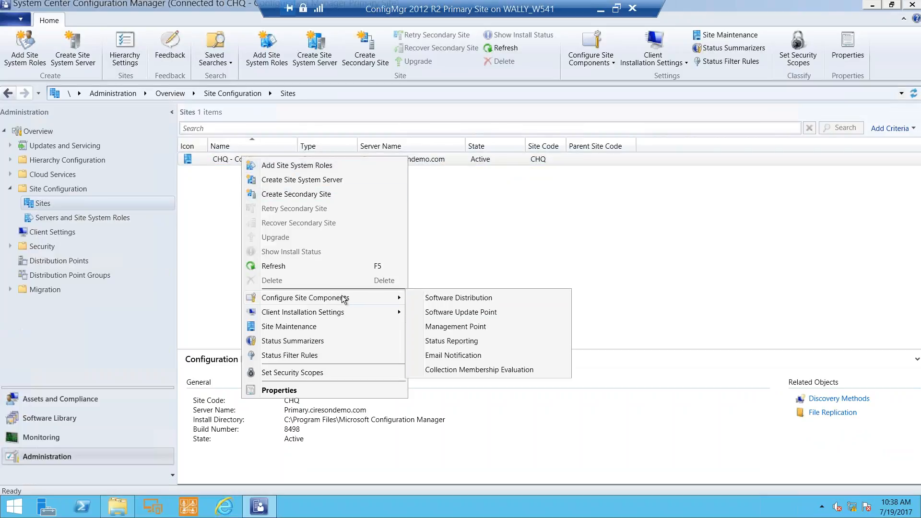
{"action": "left_click", "coordinate": [432, 301]}
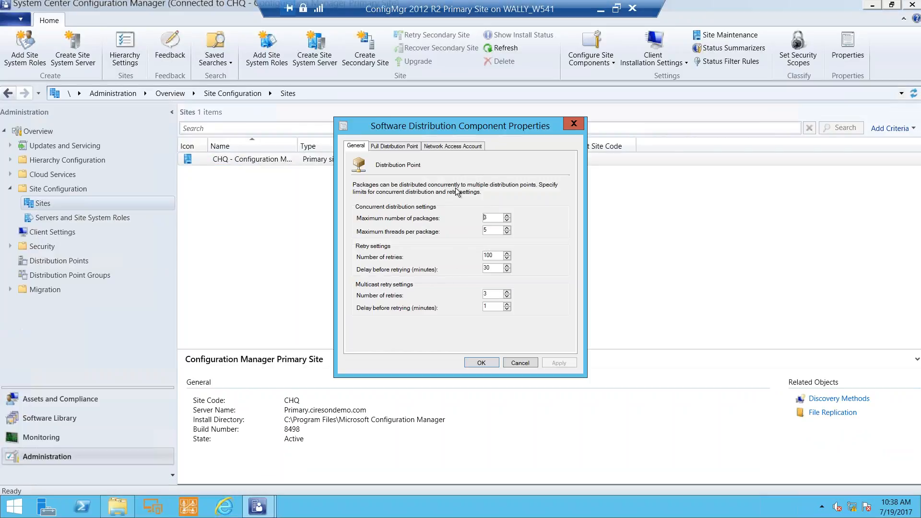
{"action": "left_click", "coordinate": [452, 146]}
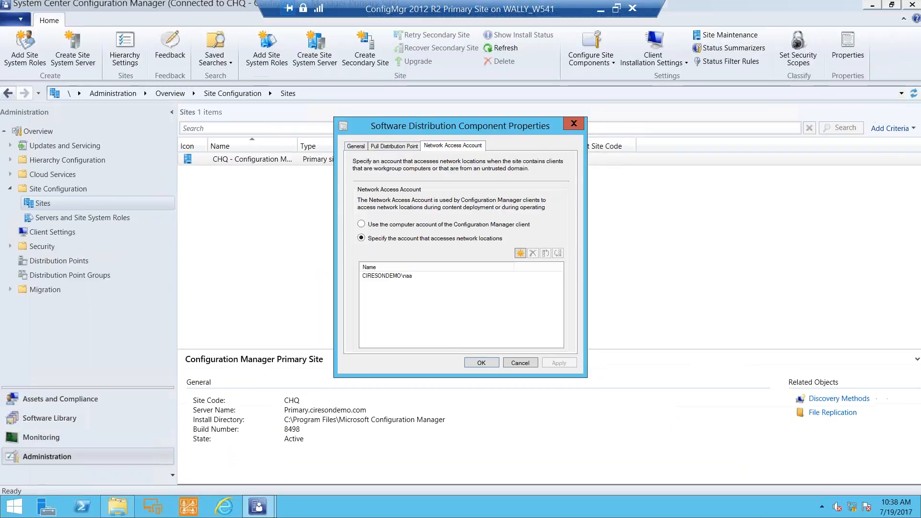
{"action": "key", "text": "Return"}
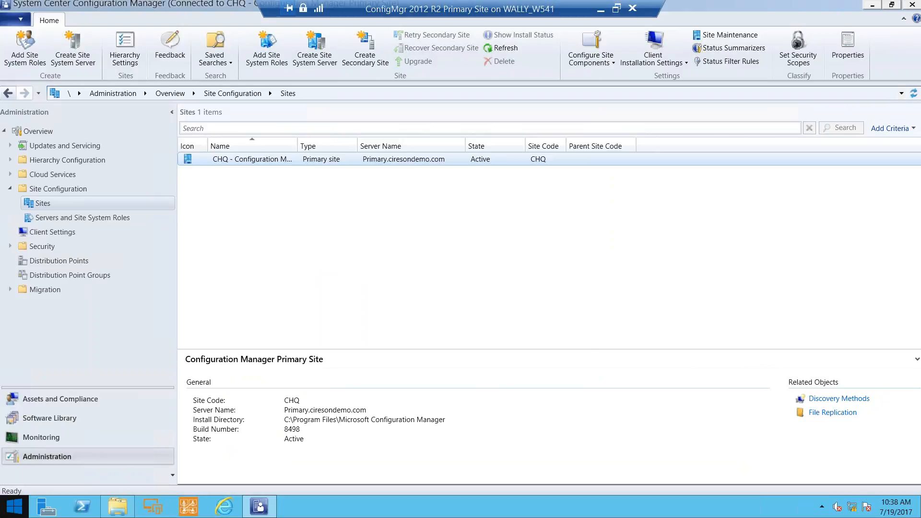
Show the existing deployments of the Install Windows 10 task sequence in the Software Library
{"action": "left_click", "coordinate": [86, 420]}
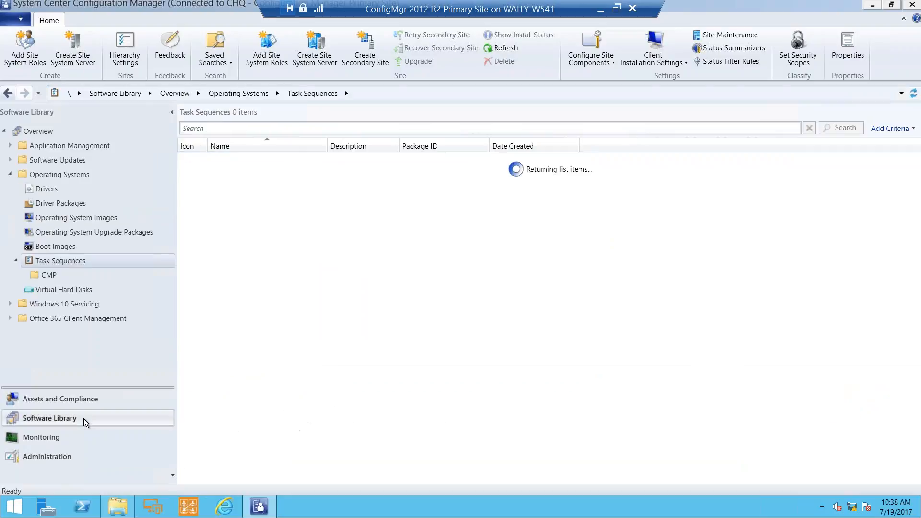
{"action": "left_click", "coordinate": [228, 172]}
{"action": "left_click", "coordinate": [277, 482]}
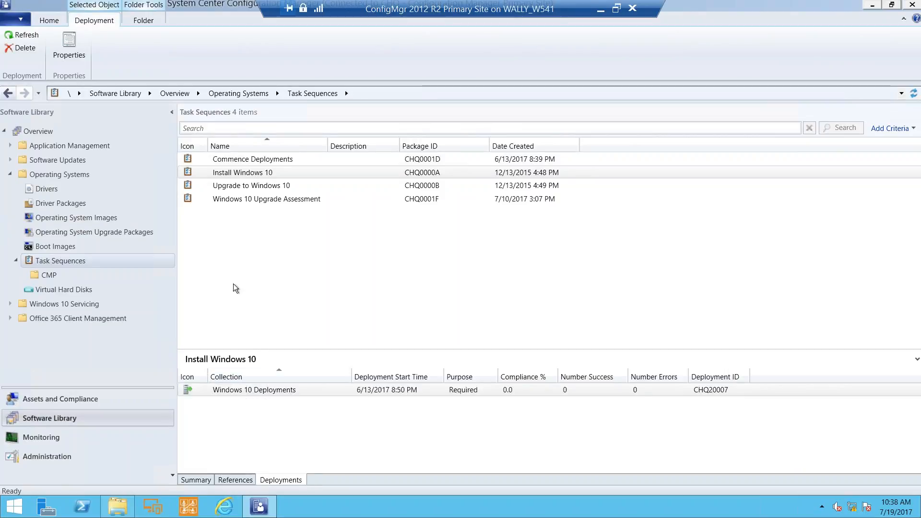
Start a deployment of the Install Windows 10 task sequence and bring up its device collection choices, acknowledging the high risk warning
{"action": "left_click", "coordinate": [244, 174]}
{"action": "right_click", "coordinate": [243, 174]}
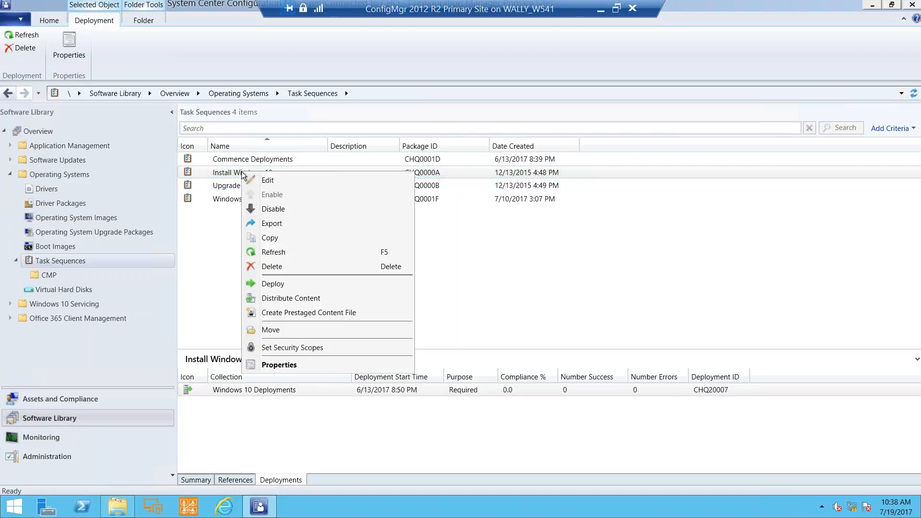
{"action": "left_click", "coordinate": [307, 283]}
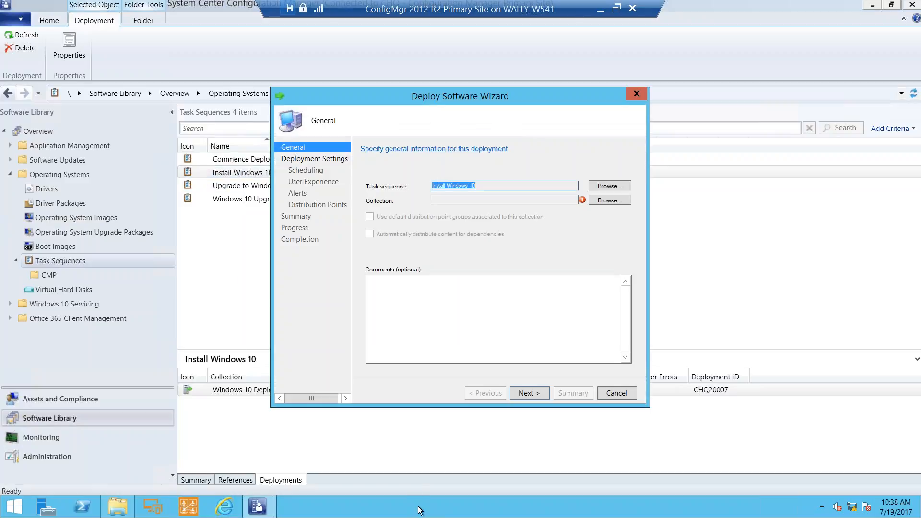
{"action": "left_click", "coordinate": [625, 200]}
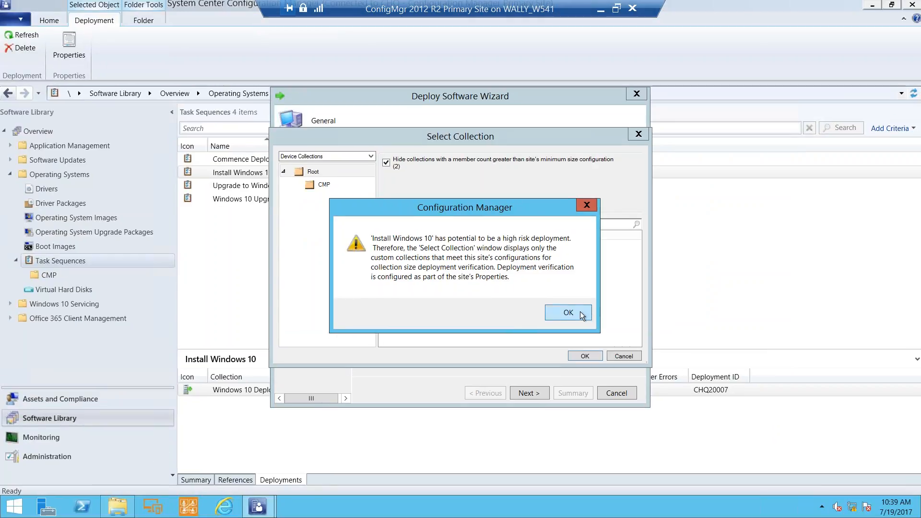
{"action": "left_click", "coordinate": [712, 293]}
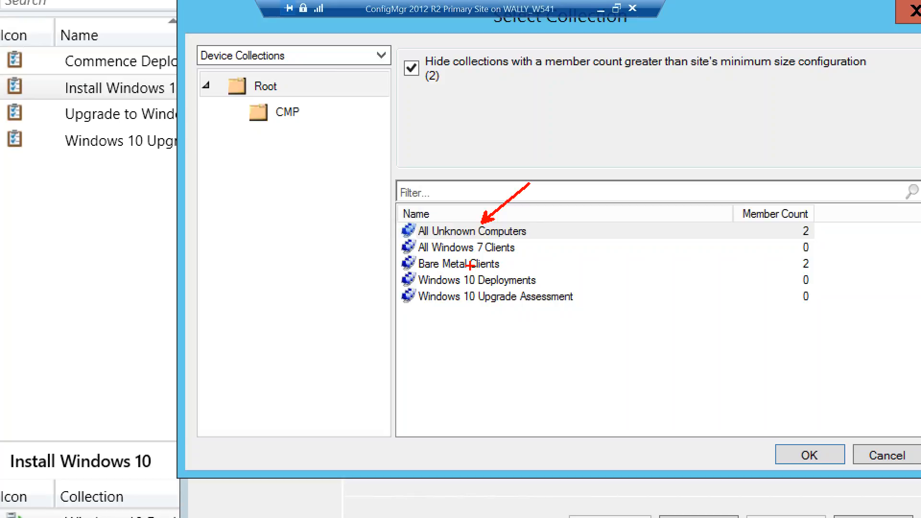
{"action": "mouse_move", "coordinate": [396, 47]}
{"action": "left_mouse_down"}
{"action": "mouse_move", "coordinate": [429, 63]}
{"action": "mouse_move", "coordinate": [452, 98]}
{"action": "left_mouse_up"}
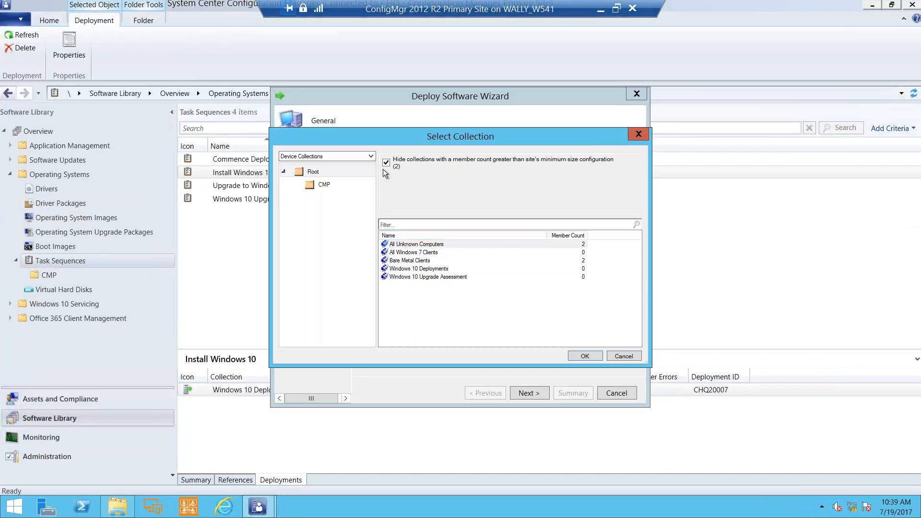
Compare the available collections with and without those above the site's minimum size, then hide the larger ones again
{"action": "left_click", "coordinate": [385, 163]}
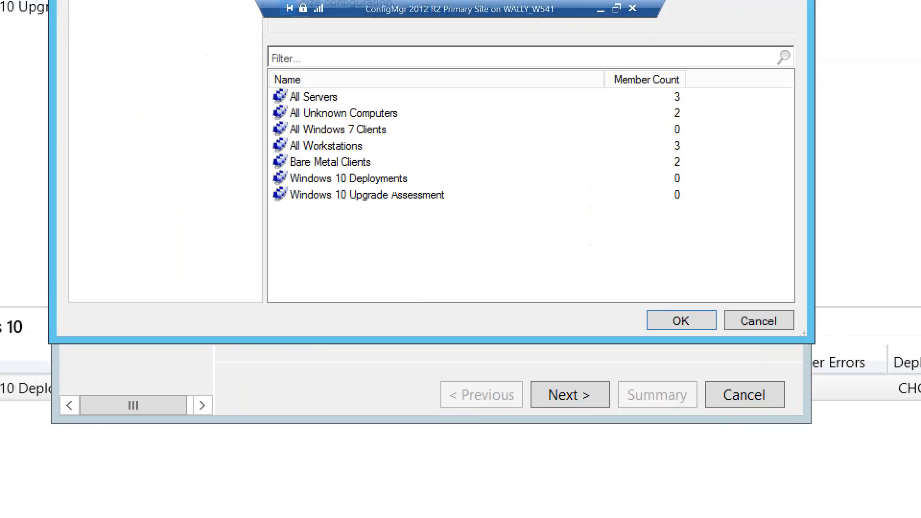
{"action": "left_click_drag", "start_coordinate": [686, 97], "coordinate": [699, 99]}
{"action": "left_click_drag", "start_coordinate": [688, 149], "coordinate": [714, 142]}
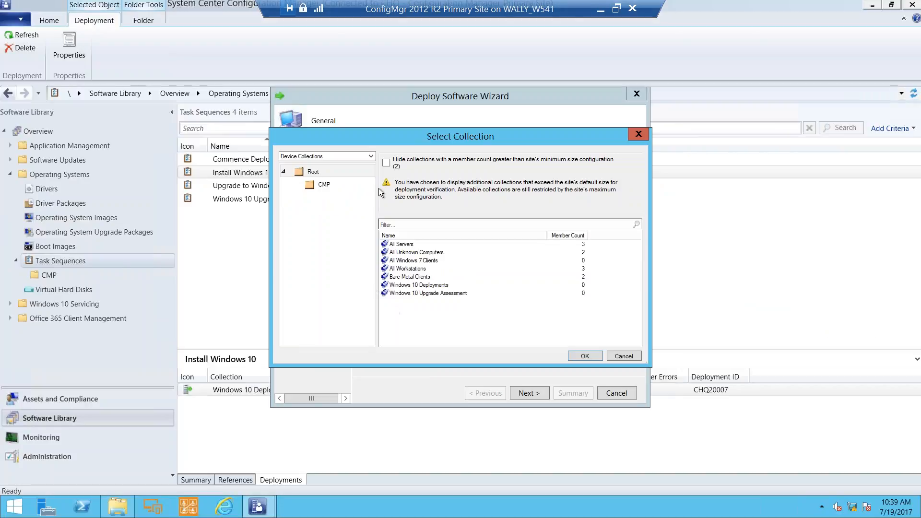
{"action": "left_click", "coordinate": [386, 163]}
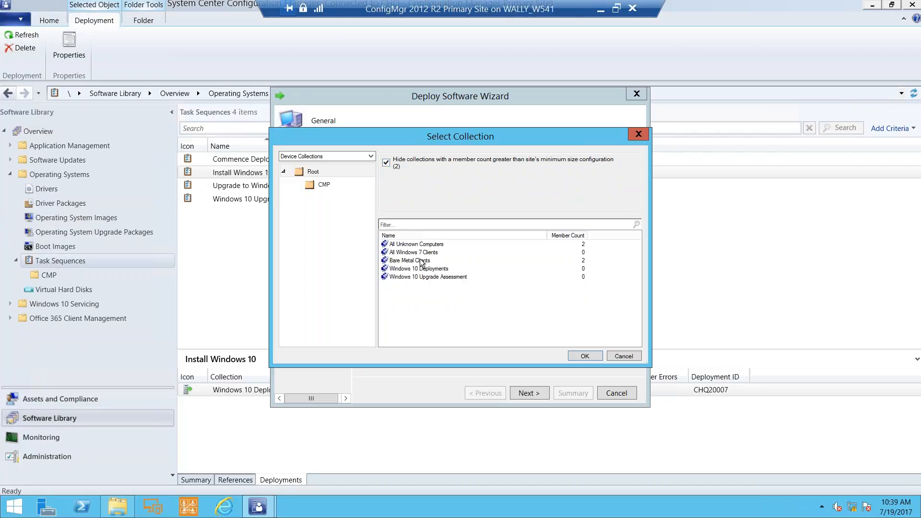
Choose All Unknown Computers as the target collection and continue to the deployment settings
{"action": "left_click", "coordinate": [416, 244]}
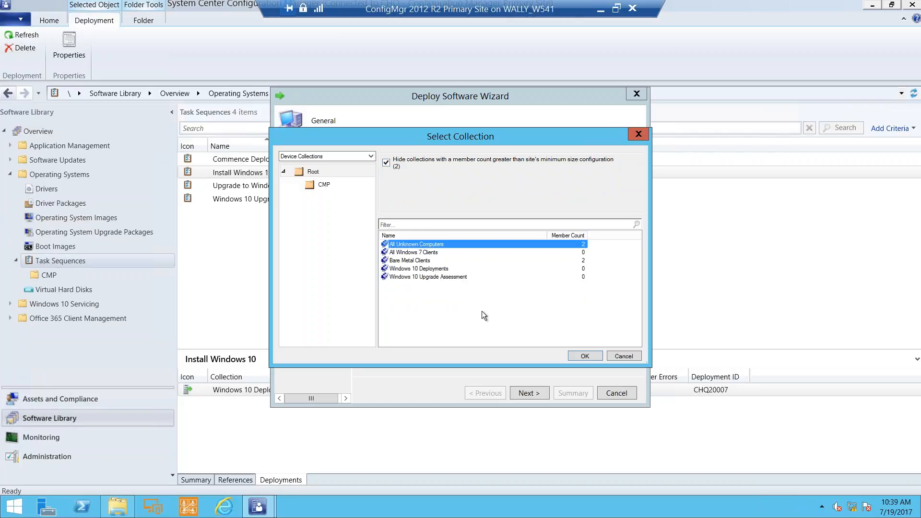
{"action": "left_click", "coordinate": [583, 355]}
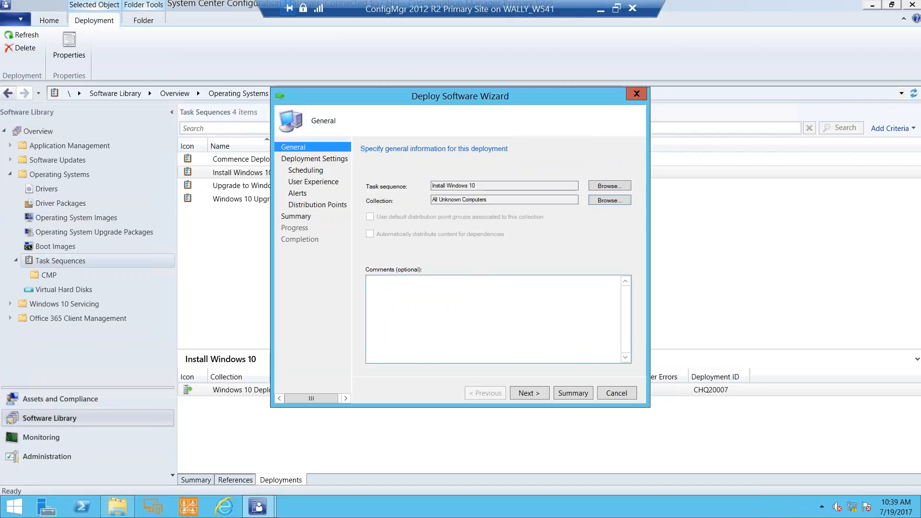
{"action": "left_click", "coordinate": [539, 389]}
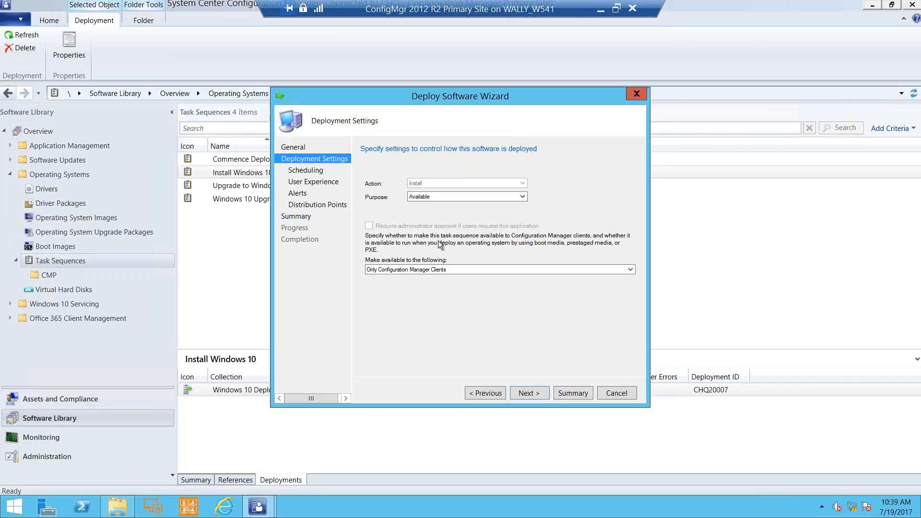
Set the deployment purpose to Required and make it available to Only media and PXE
{"action": "left_click", "coordinate": [437, 197]}
{"action": "left_click", "coordinate": [437, 208]}
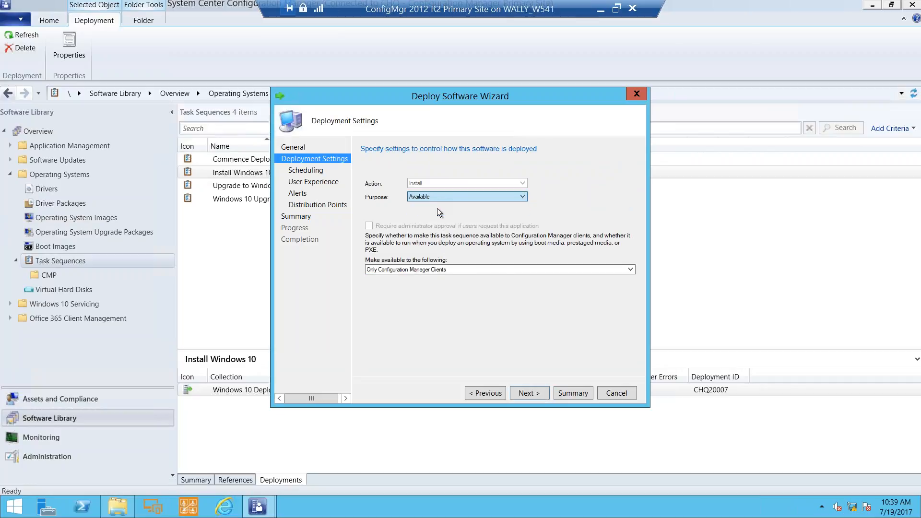
{"action": "left_click", "coordinate": [437, 338]}
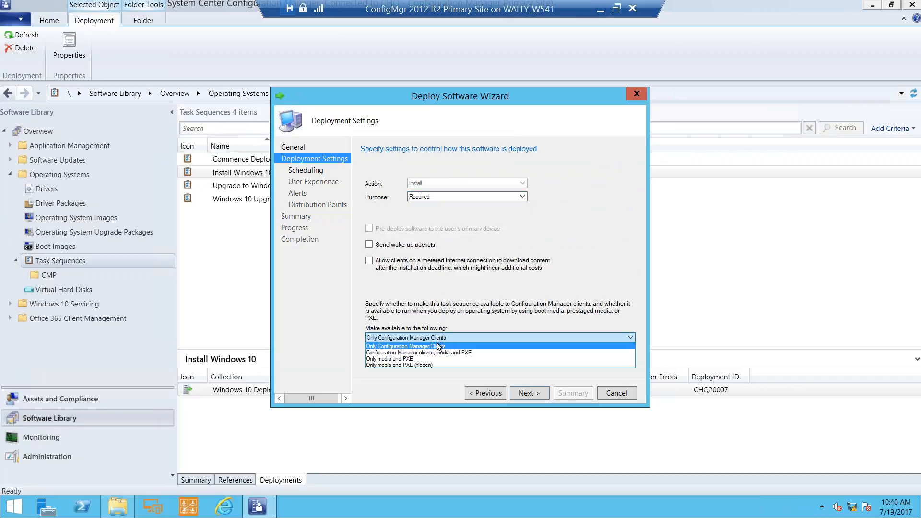
{"action": "left_click", "coordinate": [430, 363]}
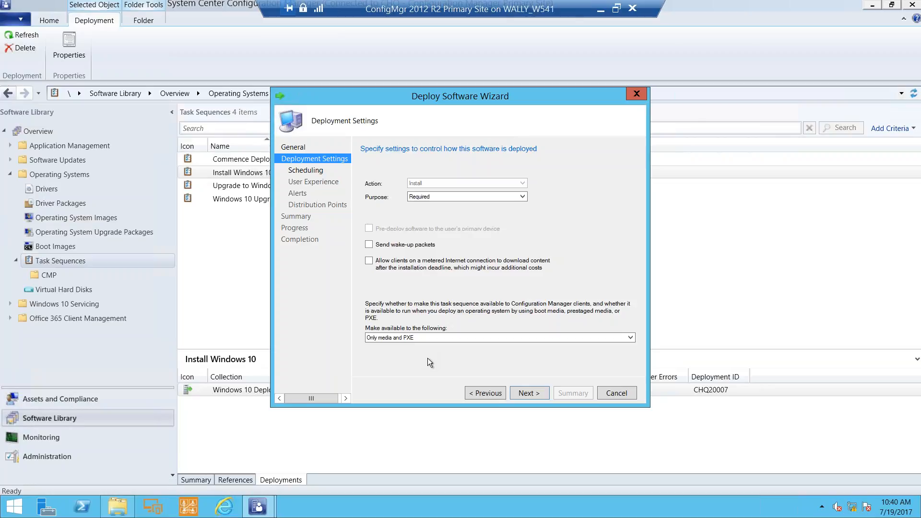
{"action": "left_click", "coordinate": [522, 393]}
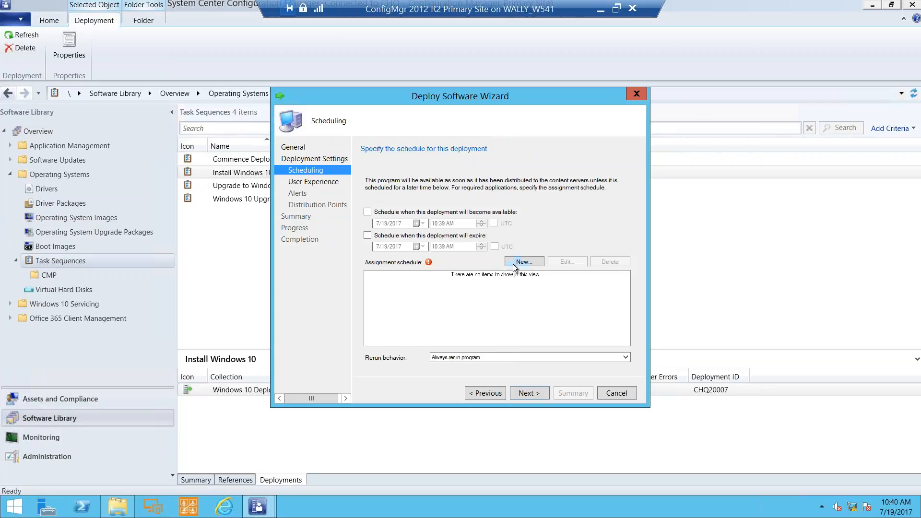
Add an assignment schedule that runs the deployment immediately, As soon as possible, and continue to the user experience settings
{"action": "left_click", "coordinate": [514, 263]}
{"action": "left_click", "coordinate": [456, 257]}
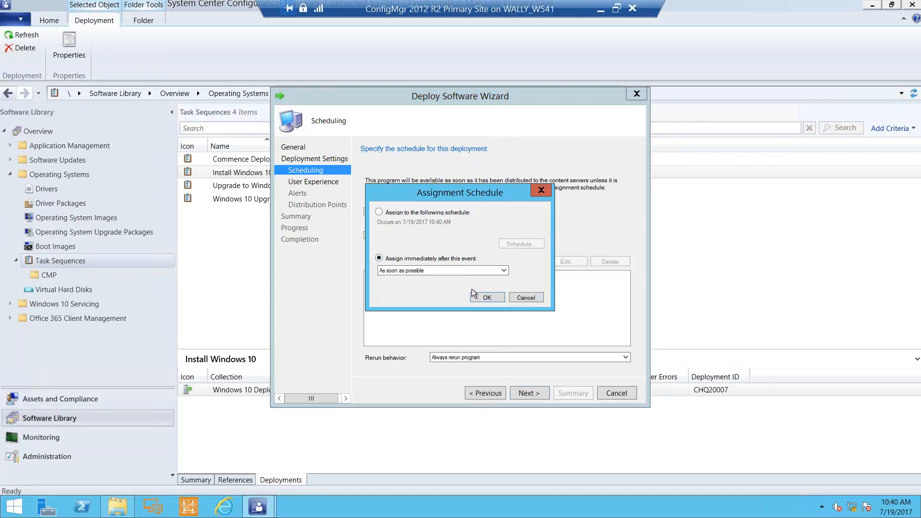
{"action": "left_click", "coordinate": [479, 297]}
{"action": "left_click", "coordinate": [519, 392]}
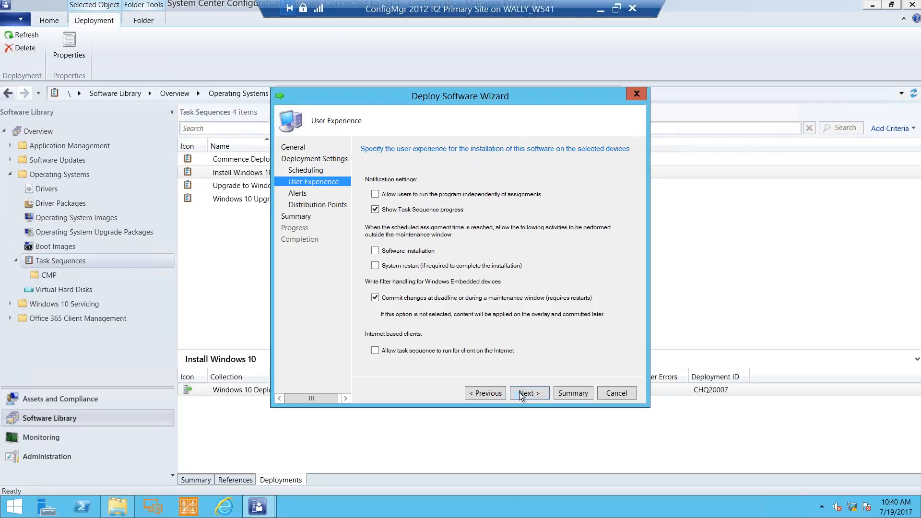
Allow users to run the program independently of assignments and continue to the alert options
{"action": "left_click", "coordinate": [396, 194]}
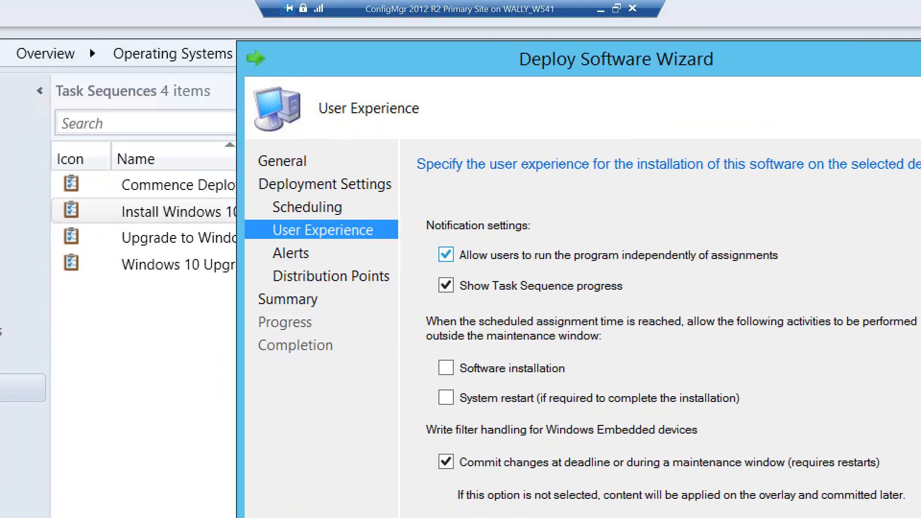
{"action": "mouse_move", "coordinate": [419, 222]}
{"action": "left_mouse_down"}
{"action": "mouse_move", "coordinate": [505, 269]}
{"action": "mouse_move", "coordinate": [797, 278]}
{"action": "left_mouse_up"}
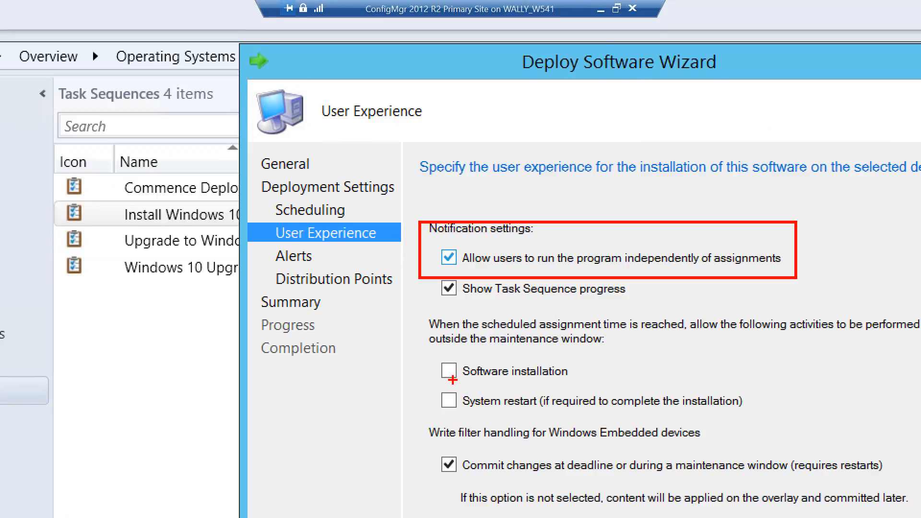
{"action": "left_click_drag", "start_coordinate": [431, 370], "coordinate": [377, 370]}
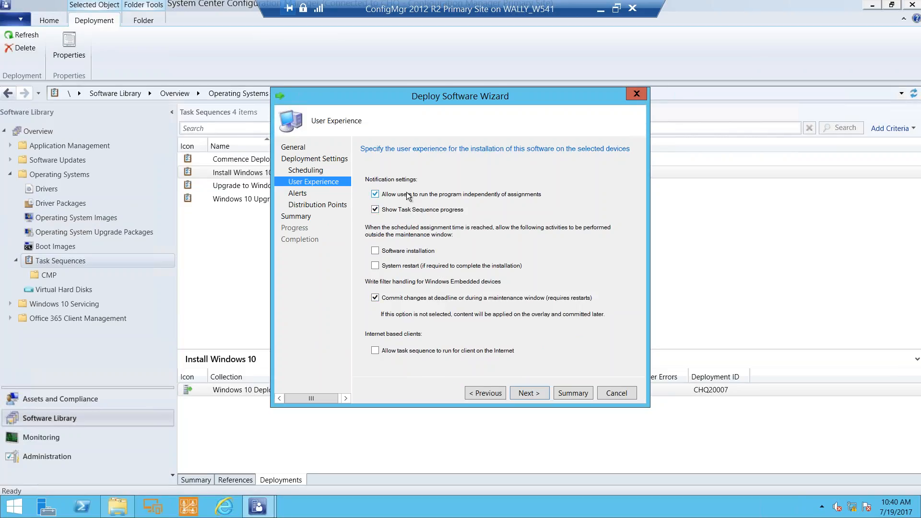
{"action": "left_click", "coordinate": [530, 393]}
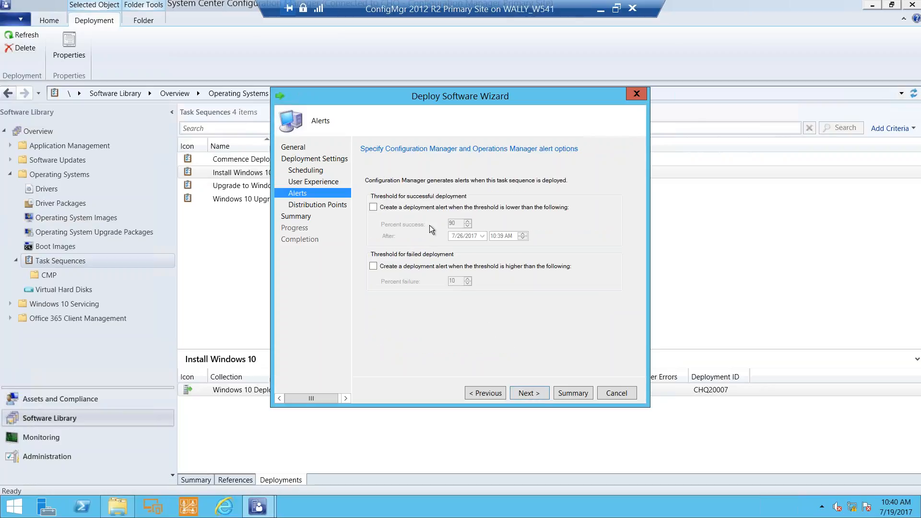
Keep the default alert and distribution point settings, create the deployment and close the wizard
{"action": "left_click", "coordinate": [524, 394]}
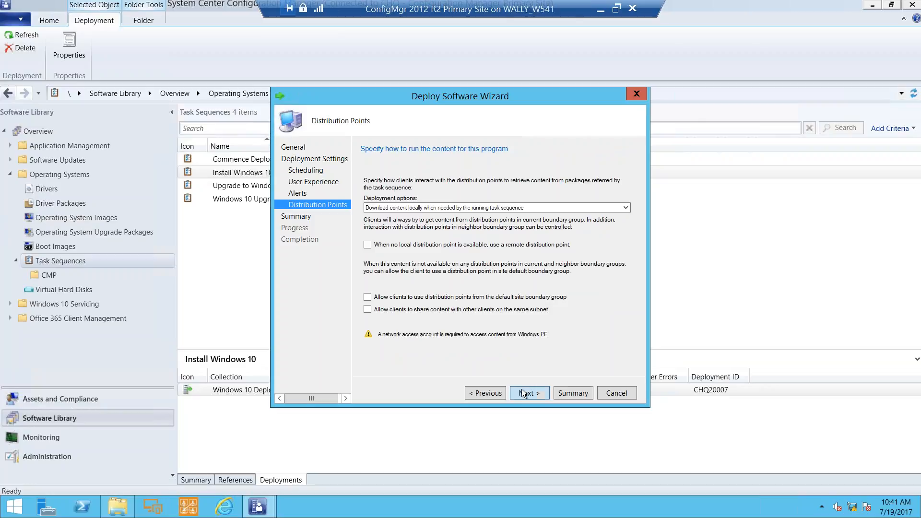
{"action": "left_click", "coordinate": [524, 394]}
{"action": "left_click", "coordinate": [524, 392]}
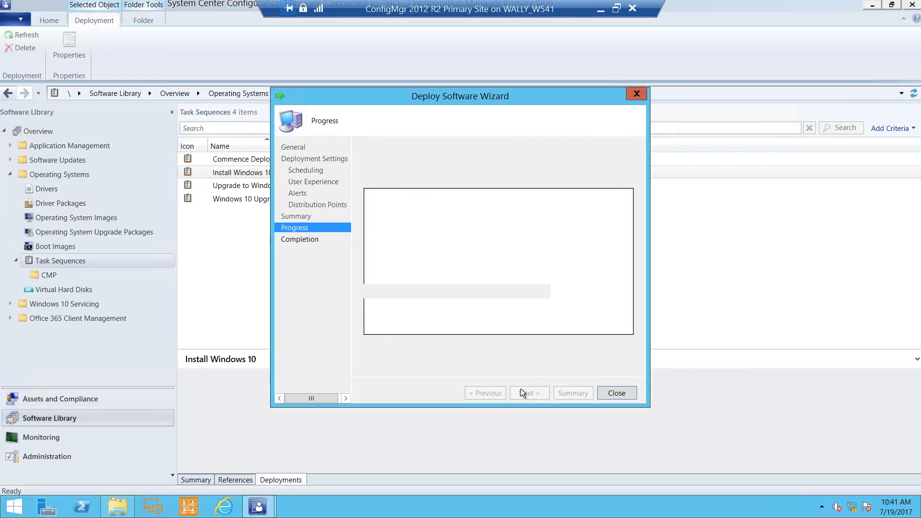
{"action": "left_click", "coordinate": [616, 393]}
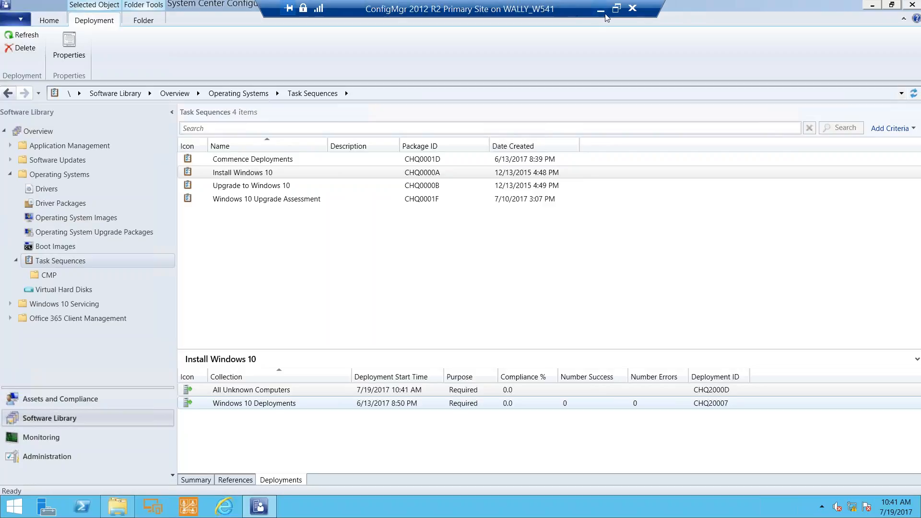
Leave the Configuration Manager remote session and switch to the Bare Metal Client Virtual Machine Connection window
{"action": "left_click", "coordinate": [616, 8]}
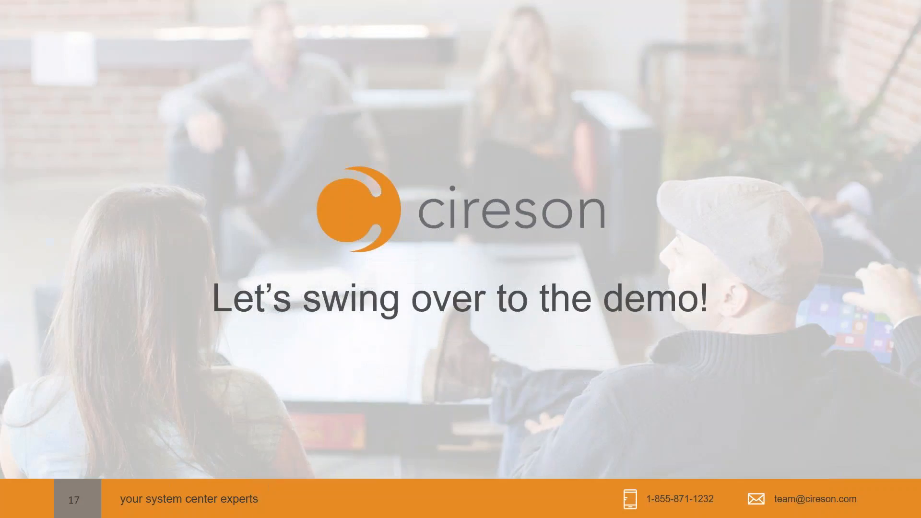
{"action": "key", "text": "alt+Tab"}
{"action": "key", "text": "alt+Tab"}
{"action": "key", "text": "alt+Tab"}
{"action": "key", "text": "alt+Tab"}
{"action": "key", "text": "alt+Tab"}
{"action": "key", "text": "alt+Tab"}
{"action": "key", "text": "alt+Tab"}
{"action": "key", "text": "alt+Tab"}
{"action": "key", "text": "alt+Tab"}
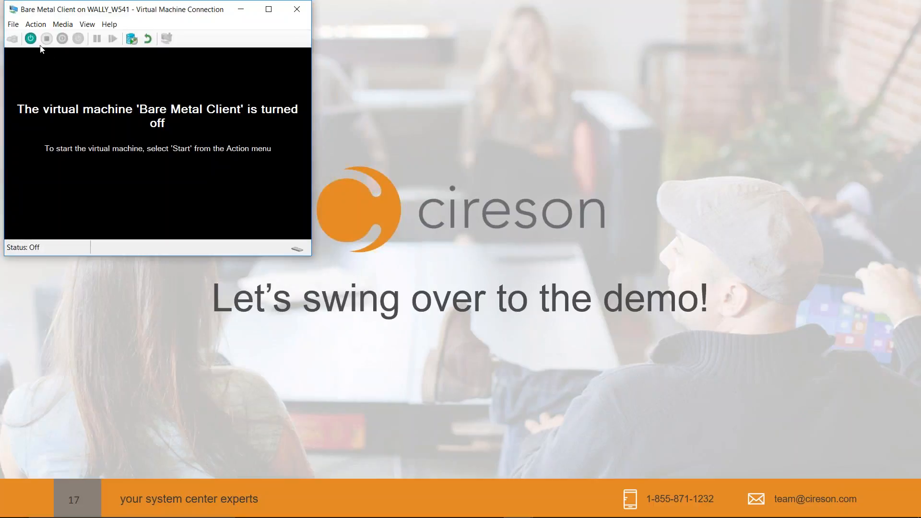
Start the Bare Metal Client virtual machine, and close its connection window
{"action": "left_click", "coordinate": [30, 38]}
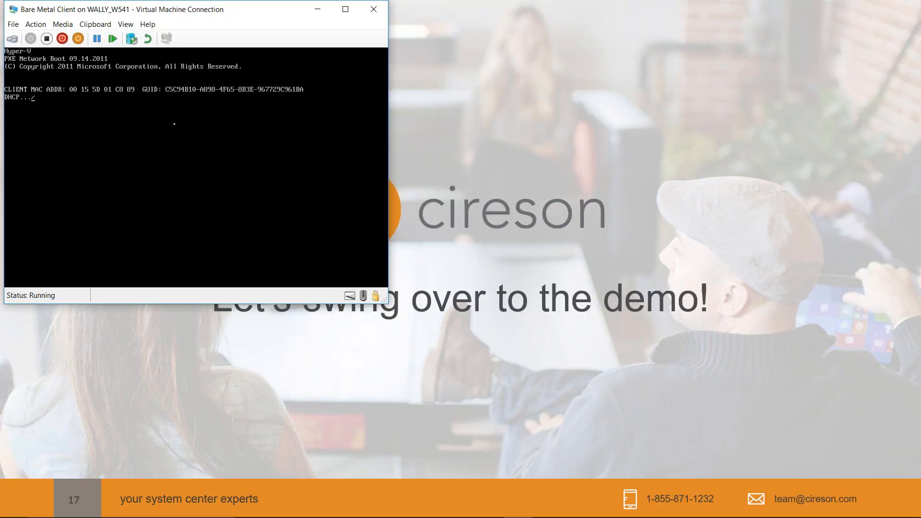
{"action": "left_click", "coordinate": [373, 9]}
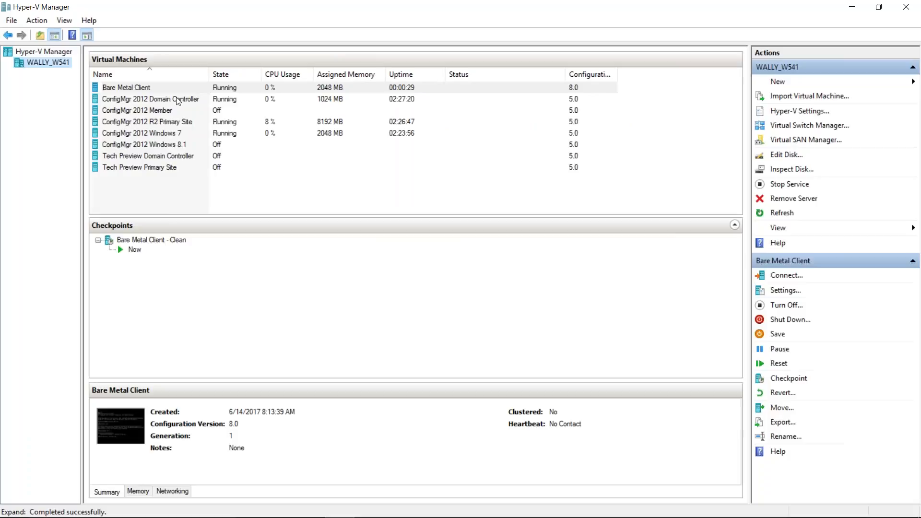
Apply the Bare Metal Client - Clean checkpoint to the virtual machine in Hyper-V Manager without creating a new checkpoint
{"action": "left_click", "coordinate": [157, 90]}
{"action": "right_click", "coordinate": [153, 241]}
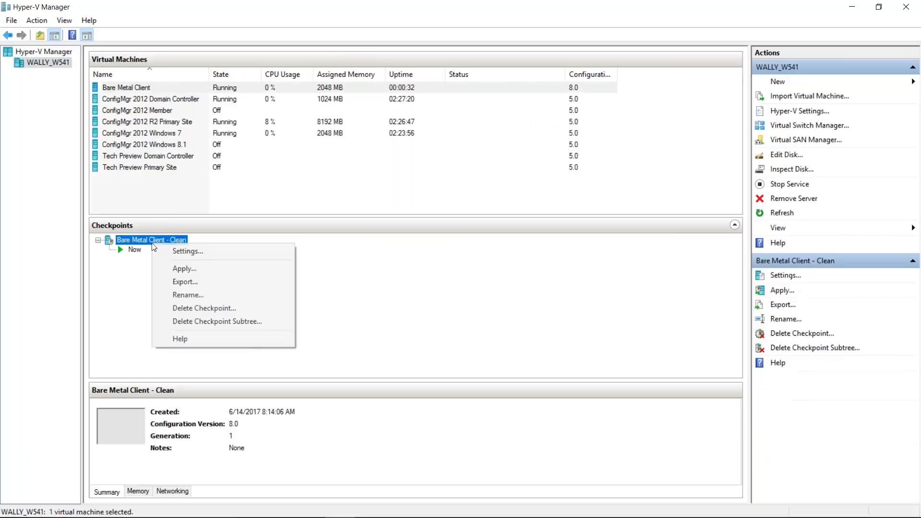
{"action": "left_click", "coordinate": [200, 267]}
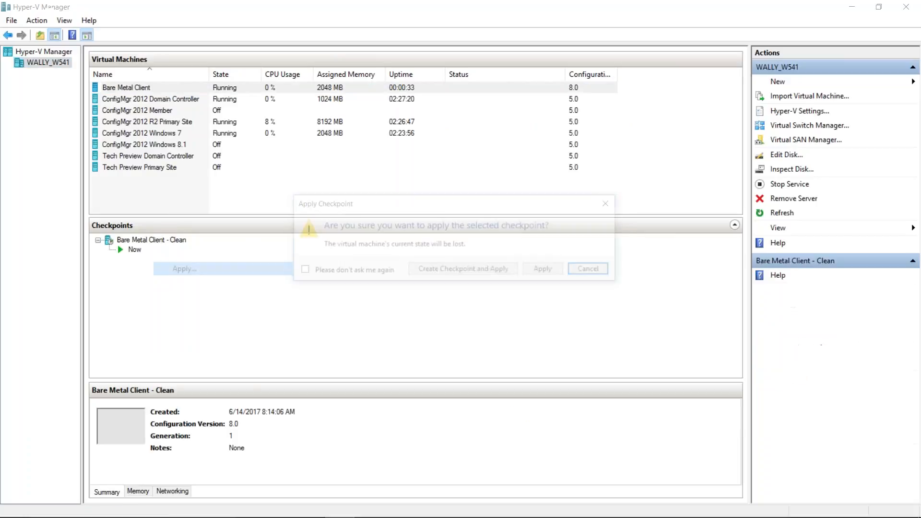
{"action": "left_click", "coordinate": [547, 270]}
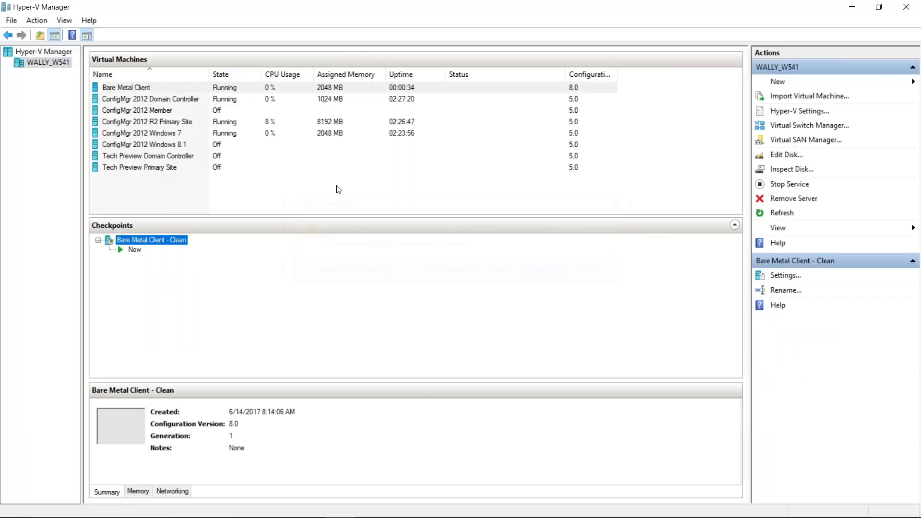
Connect to the Bare Metal Client virtual machine, minimize Hyper-V Manager and start the virtual machine
{"action": "double_click", "coordinate": [133, 88]}
{"action": "left_click", "coordinate": [855, 6]}
{"action": "left_click", "coordinate": [30, 38]}
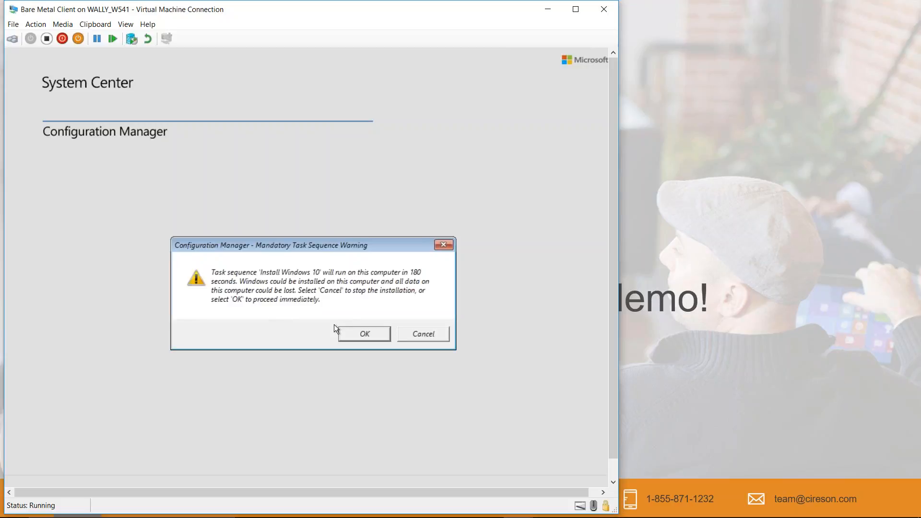
Run the mandatory Install Windows 10 task sequence immediately and minimize the virtual machine window
{"action": "left_click", "coordinate": [364, 334]}
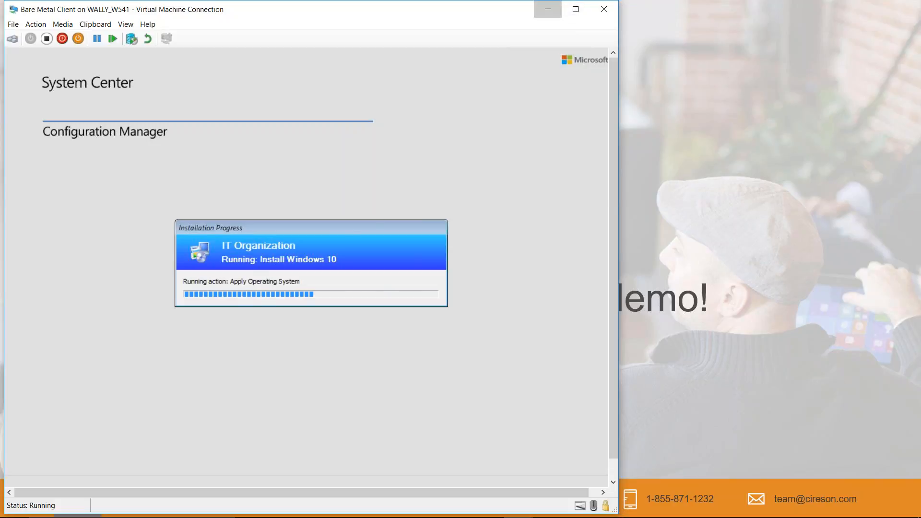
{"action": "left_click", "coordinate": [548, 9]}
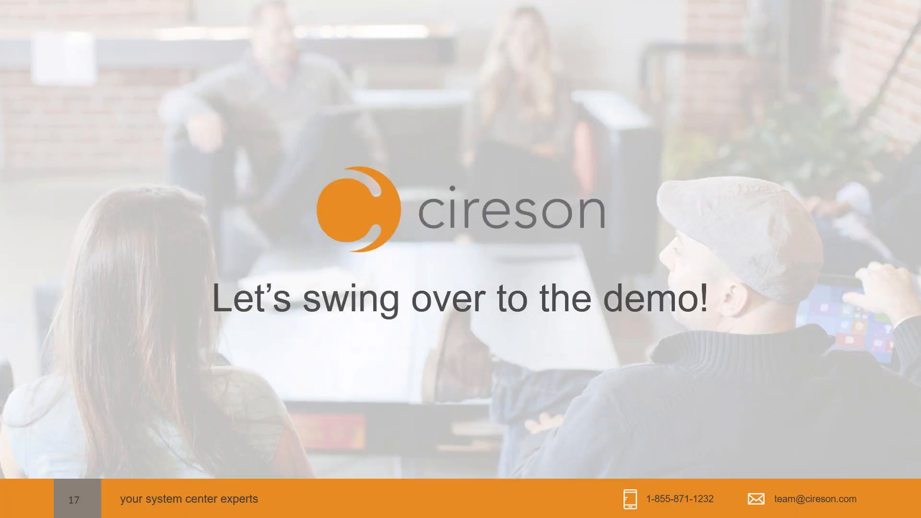
{"action": "left_click", "coordinate": [379, 210]}
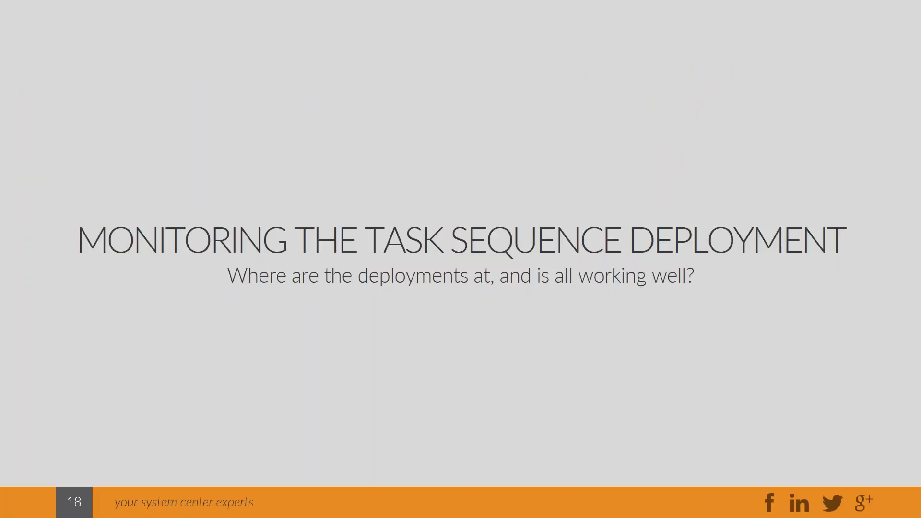
{"action": "key", "text": "Right"}
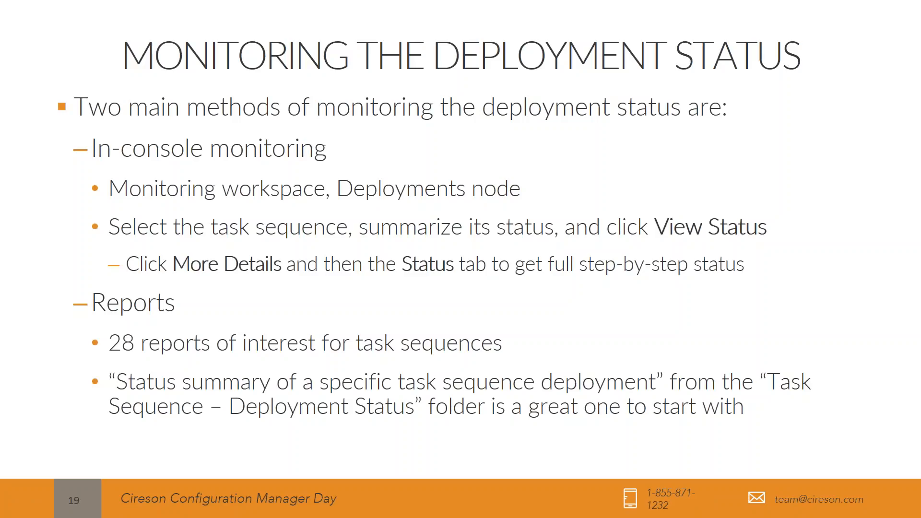
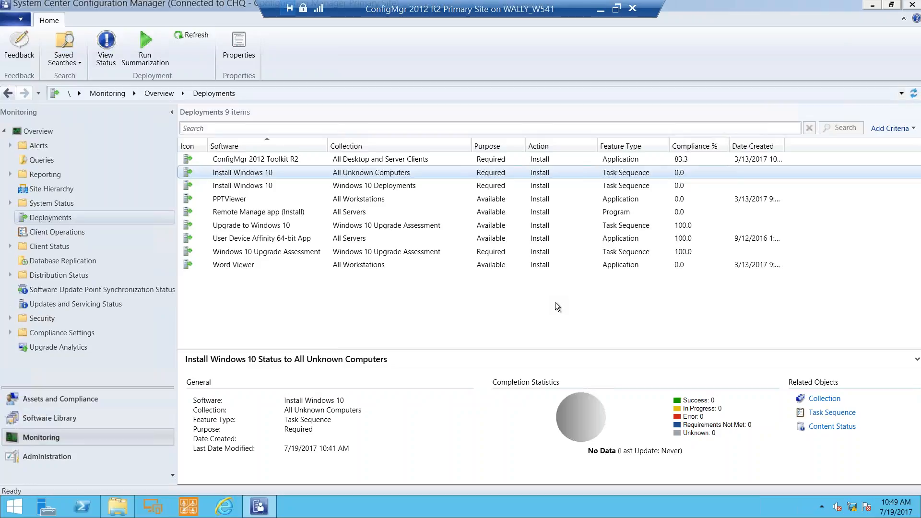
Refresh the Deployments list and open the deployment status of Install Windows 10 for All Unknown Computers
{"action": "left_click", "coordinate": [913, 95]}
{"action": "left_click", "coordinate": [627, 172]}
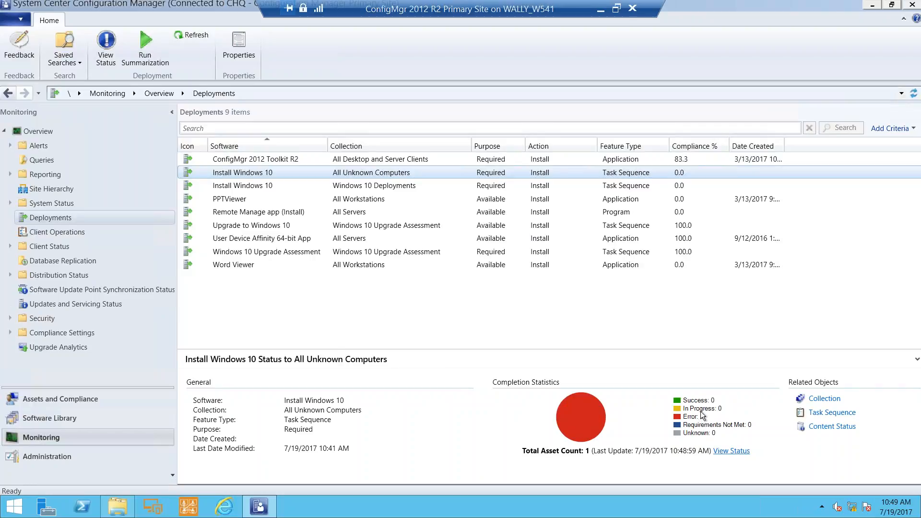
{"action": "mouse_move", "coordinate": [701, 411]}
{"action": "left_click", "coordinate": [733, 452]}
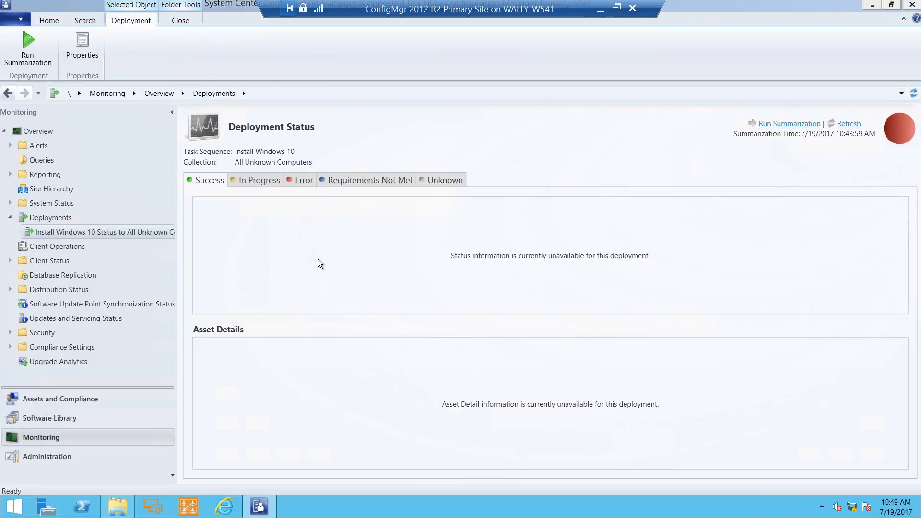
Check the deployment's in-progress and error statuses, and open the detailed asset message for the unknown device with the full description shown
{"action": "left_click", "coordinate": [243, 184]}
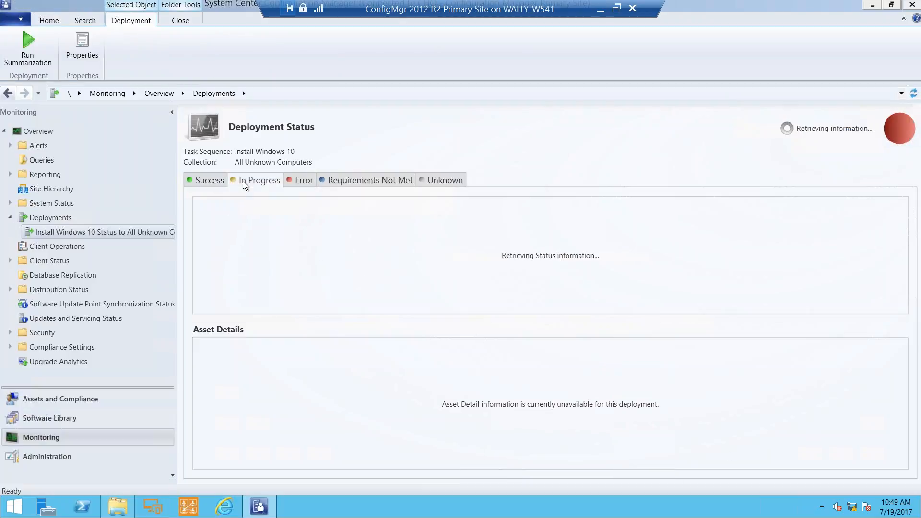
{"action": "left_click", "coordinate": [300, 182]}
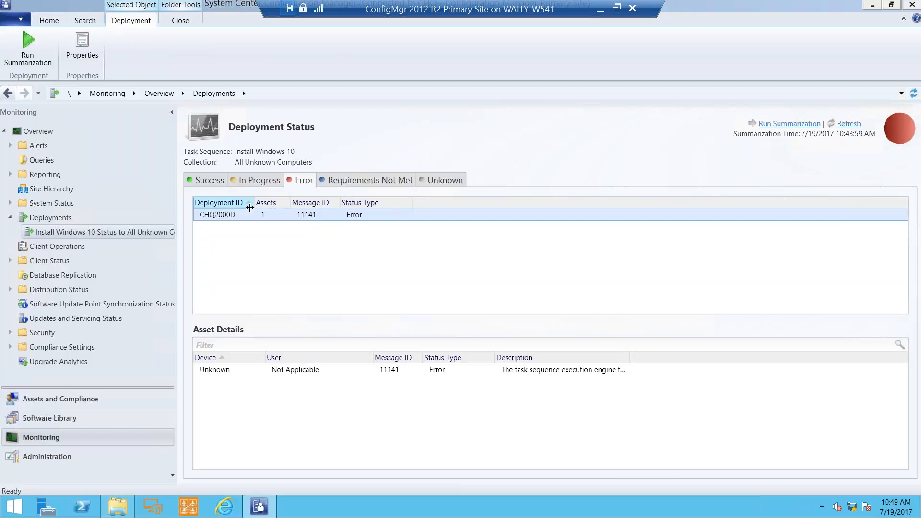
{"action": "left_click", "coordinate": [252, 373]}
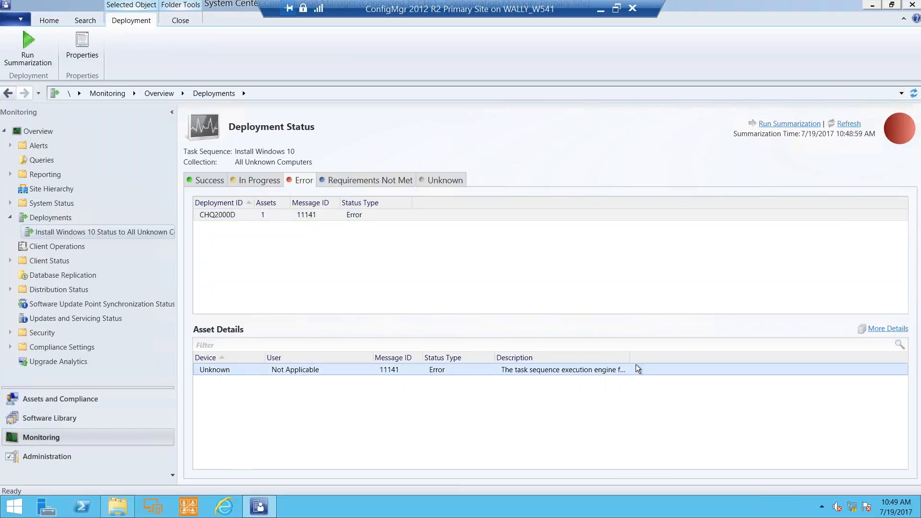
{"action": "left_click_drag", "start_coordinate": [628, 354], "coordinate": [755, 357]}
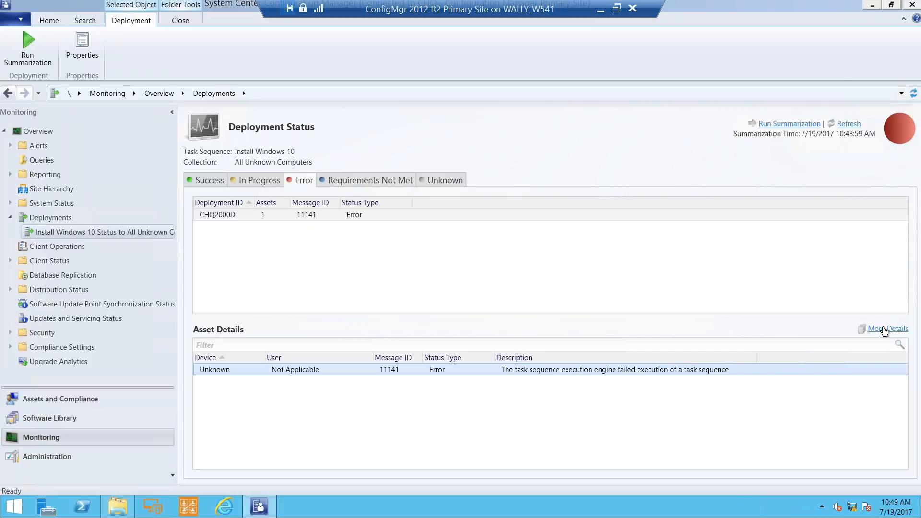
{"action": "left_click", "coordinate": [884, 331]}
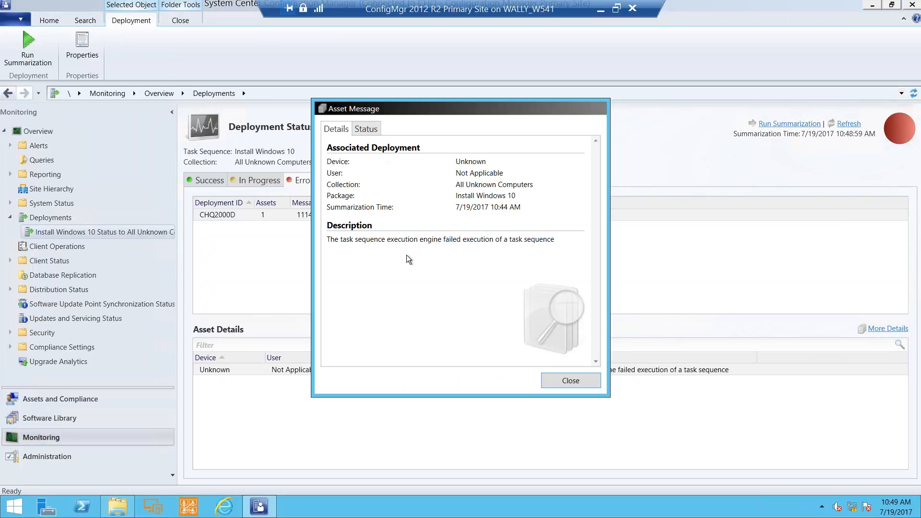
Examine the step-by-step task sequence status of the unknown device, fitting the columns to read the message IDs and exit codes
{"action": "left_click", "coordinate": [366, 130]}
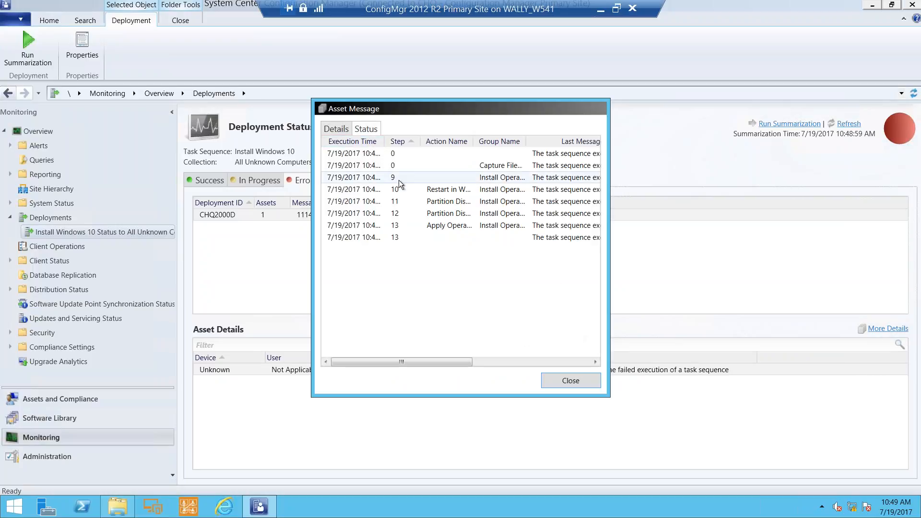
{"action": "left_click", "coordinate": [395, 239]}
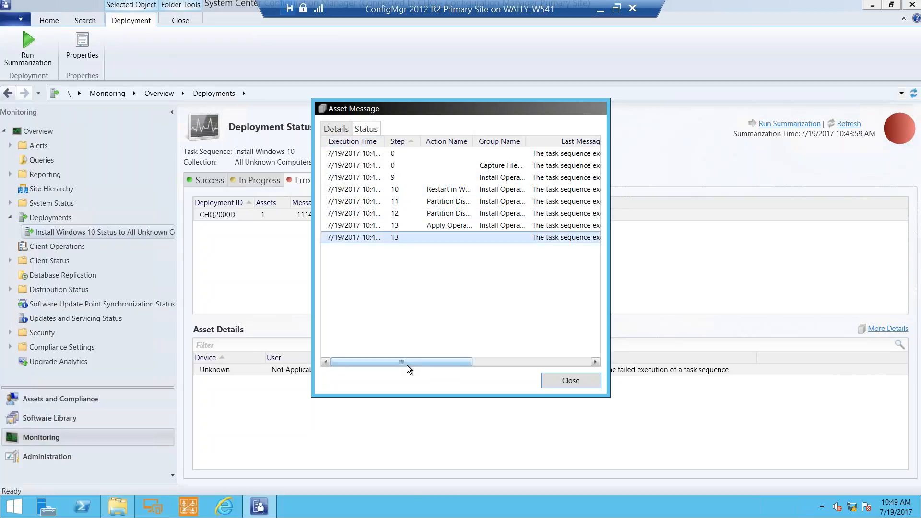
{"action": "left_click_drag", "start_coordinate": [408, 363], "coordinate": [504, 363]}
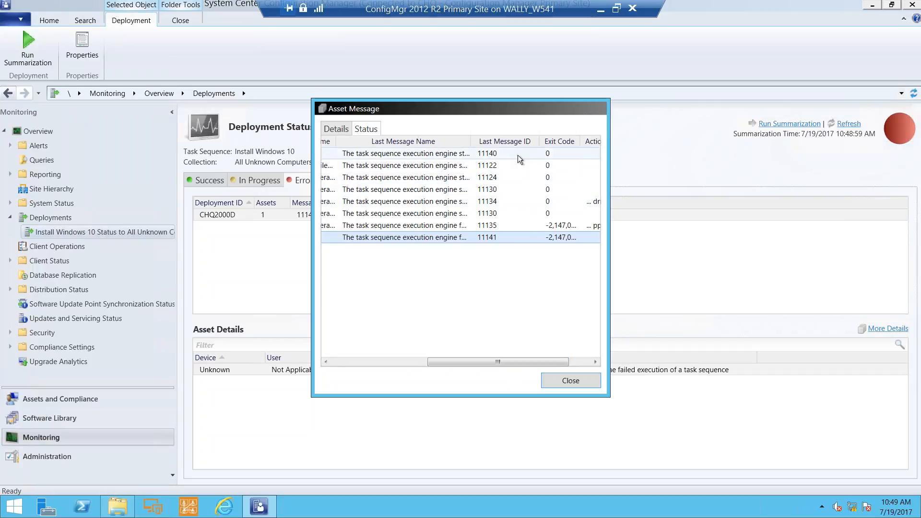
{"action": "double_click", "coordinate": [538, 140]}
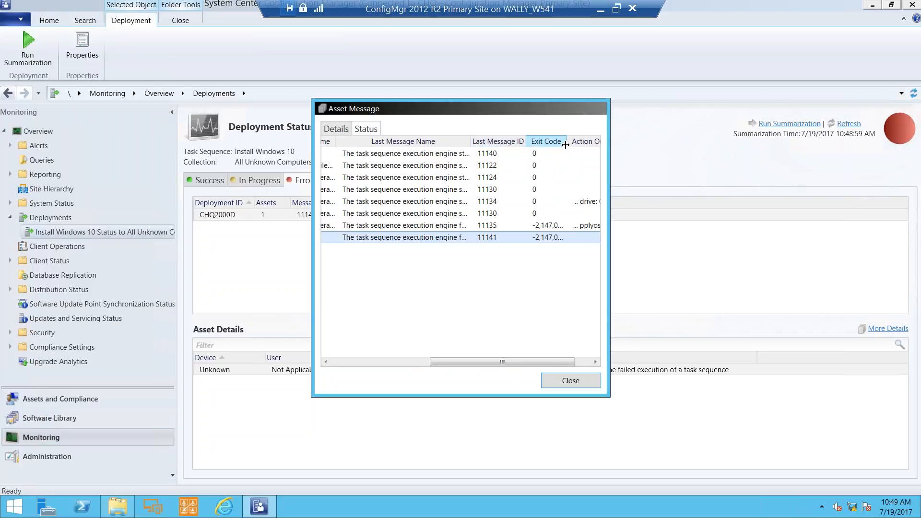
{"action": "left_click_drag", "start_coordinate": [520, 363], "coordinate": [582, 362]}
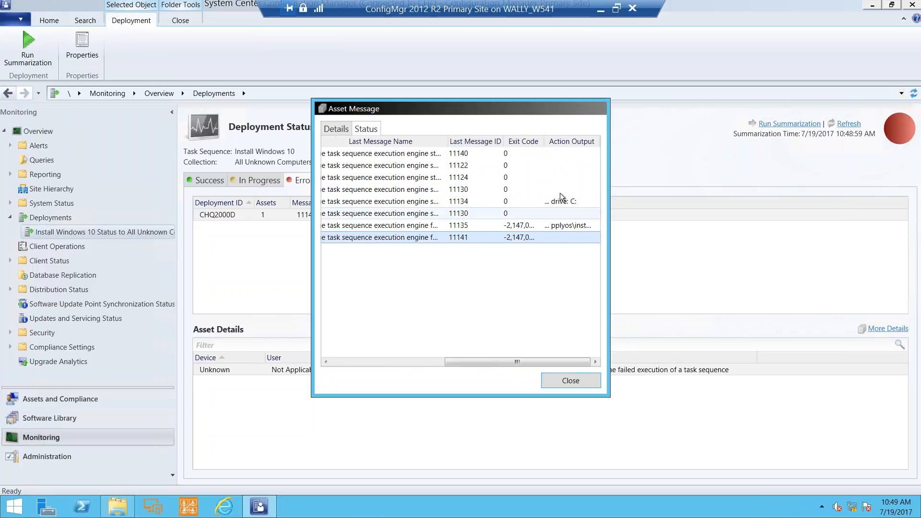
{"action": "double_click", "coordinate": [544, 141]}
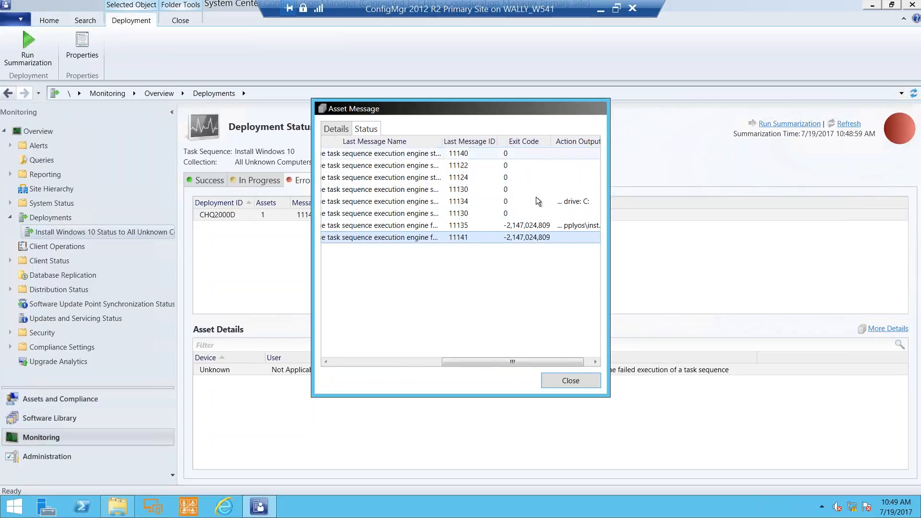
Examine the action output of the Apply Operating System step at full column width, and close the asset message
{"action": "left_click", "coordinate": [572, 226]}
{"action": "left_click_drag", "start_coordinate": [516, 361], "coordinate": [617, 365]}
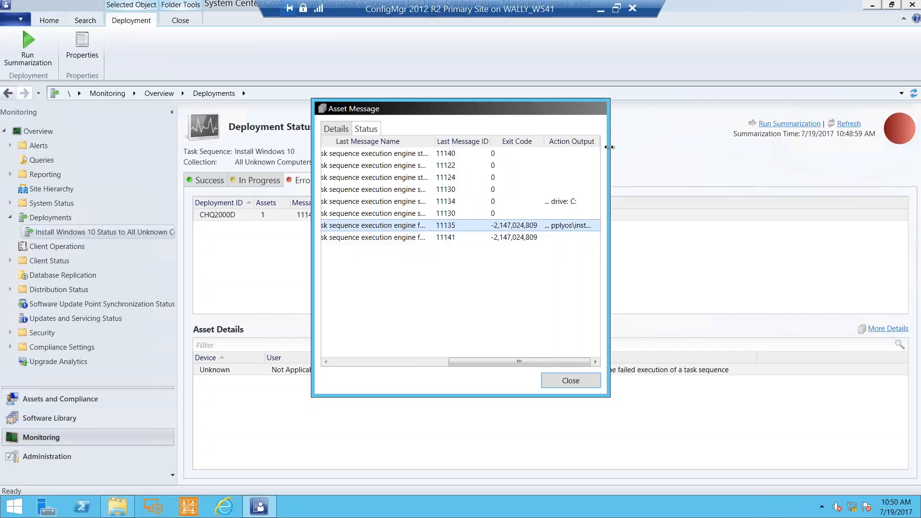
{"action": "double_click", "coordinate": [599, 141]}
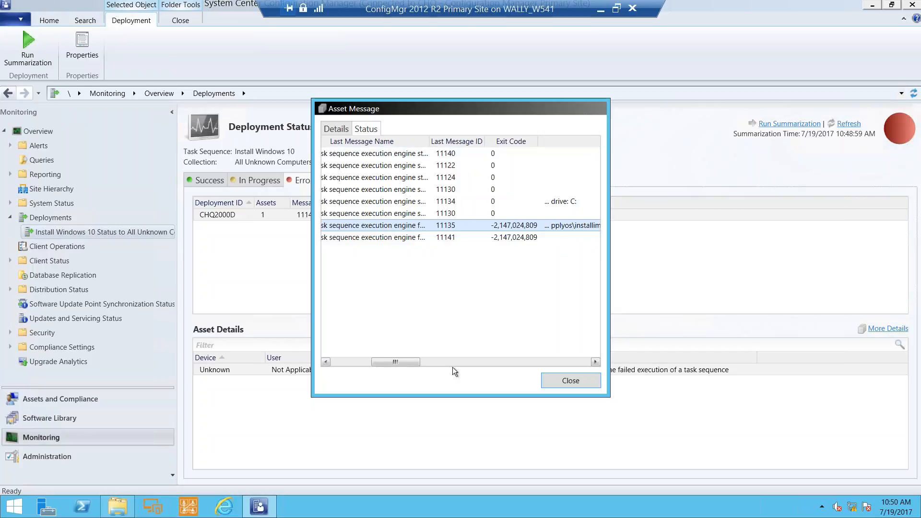
{"action": "left_click_drag", "start_coordinate": [419, 365], "coordinate": [361, 360]}
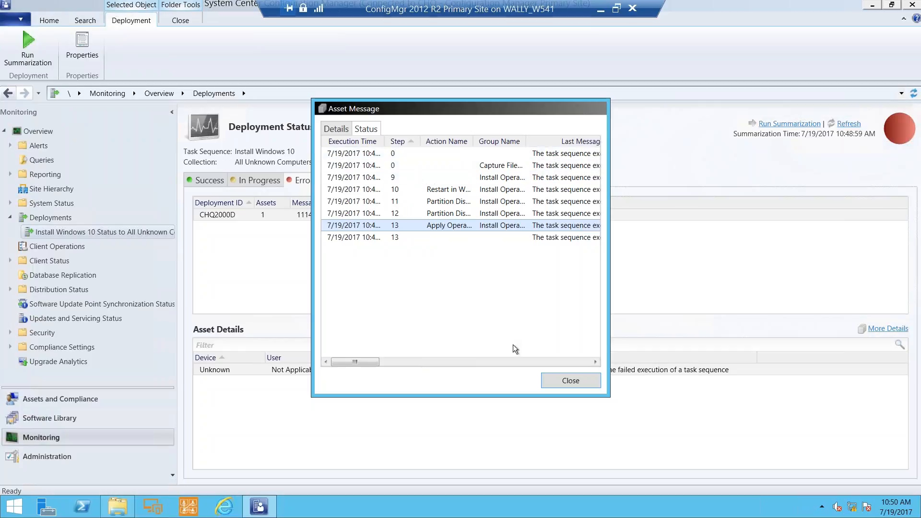
{"action": "left_click", "coordinate": [571, 380]}
Return to the Deployments list and open the deployment status of Upgrade to Windows 10 for the Windows 10 Upgrade Assessment collection
{"action": "left_click", "coordinate": [54, 219]}
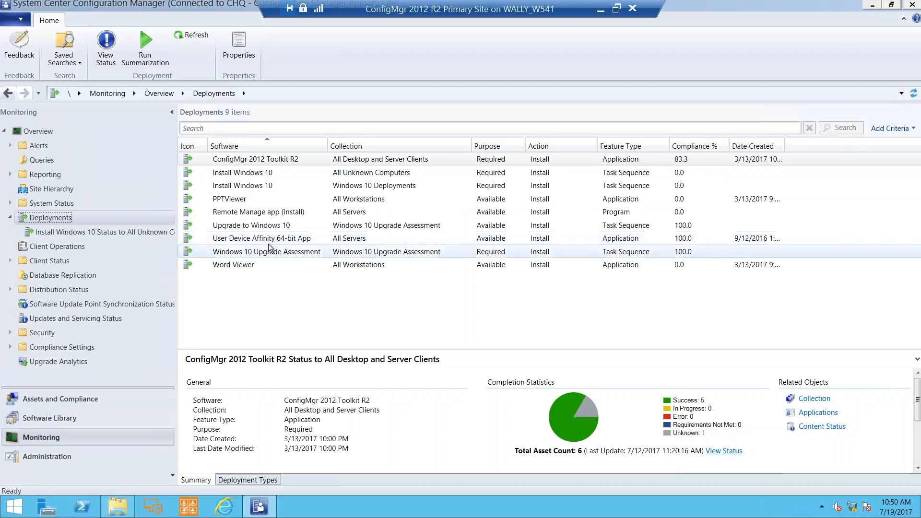
{"action": "left_click", "coordinate": [270, 226]}
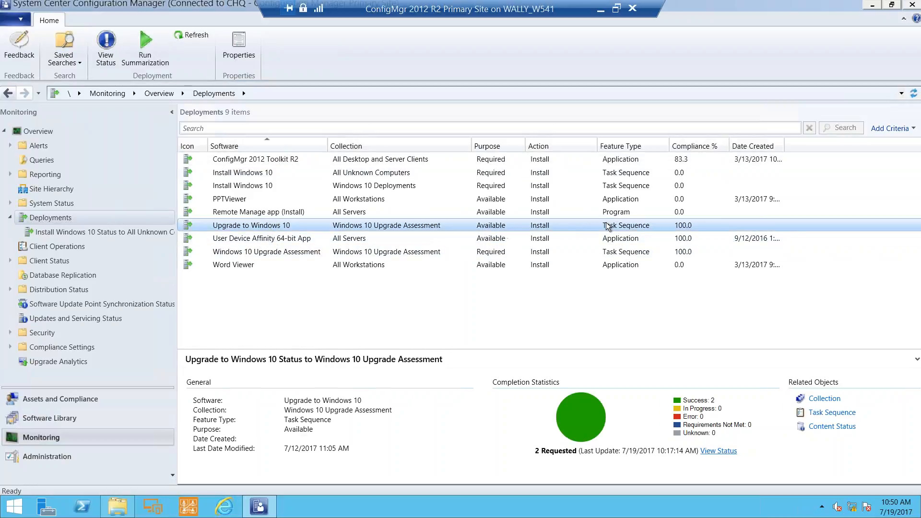
{"action": "left_click", "coordinate": [719, 451]}
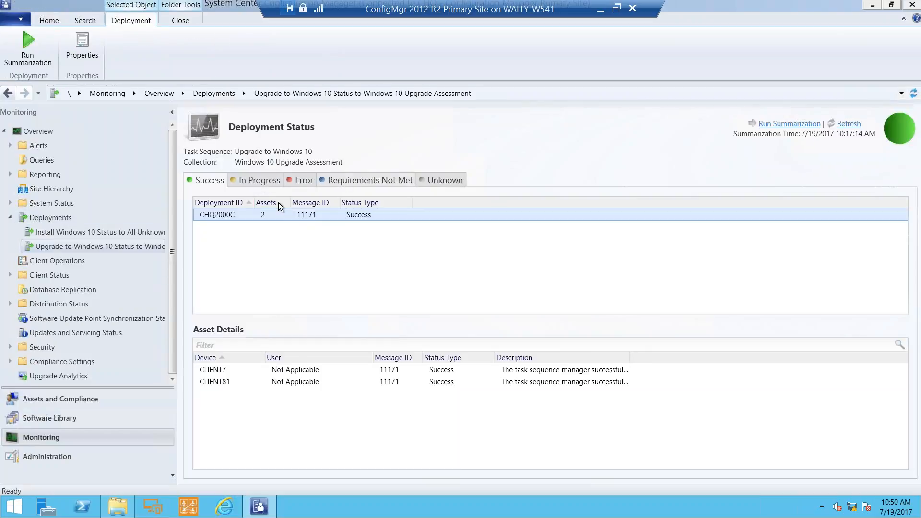
Examine the step-by-step upgrade status of CLIENT7, widening the Execution Time column to read the full timestamps
{"action": "left_click", "coordinate": [223, 373]}
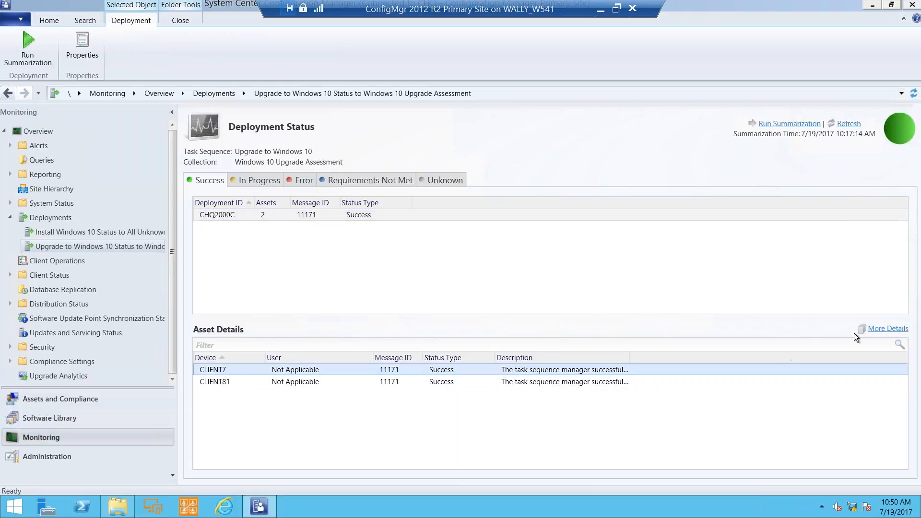
{"action": "left_click", "coordinate": [872, 329]}
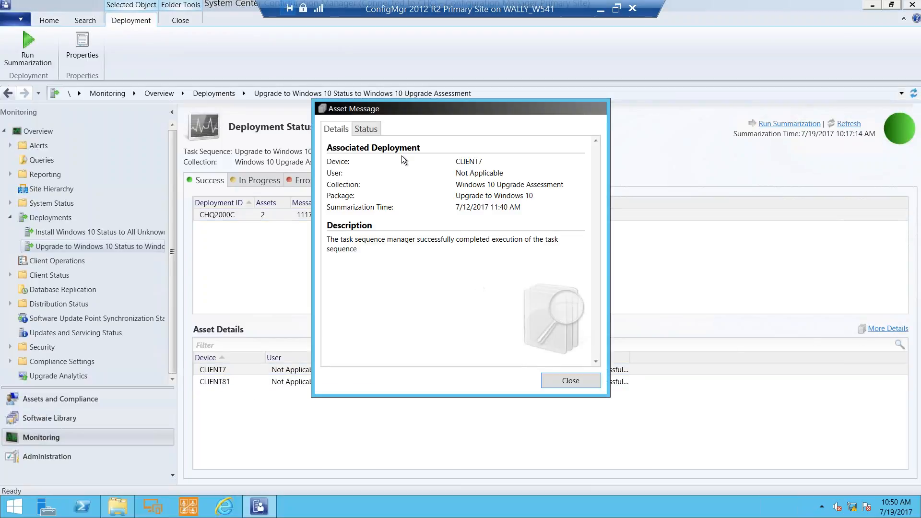
{"action": "left_click", "coordinate": [366, 129]}
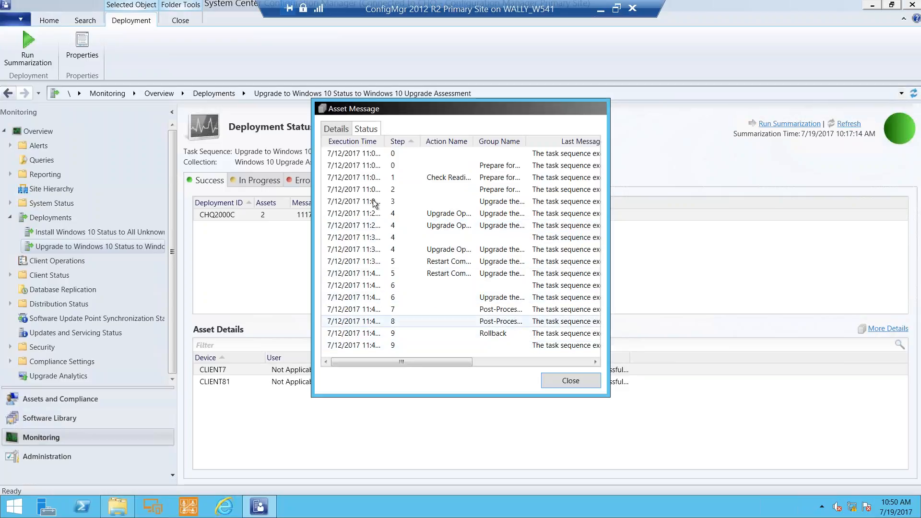
{"action": "left_click_drag", "start_coordinate": [384, 139], "coordinate": [411, 139]}
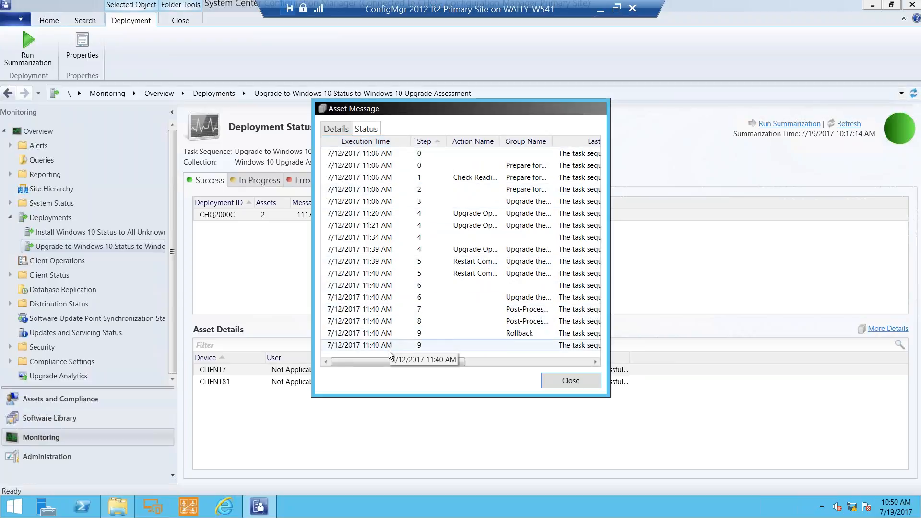
{"action": "left_click_drag", "start_coordinate": [393, 367], "coordinate": [354, 362]}
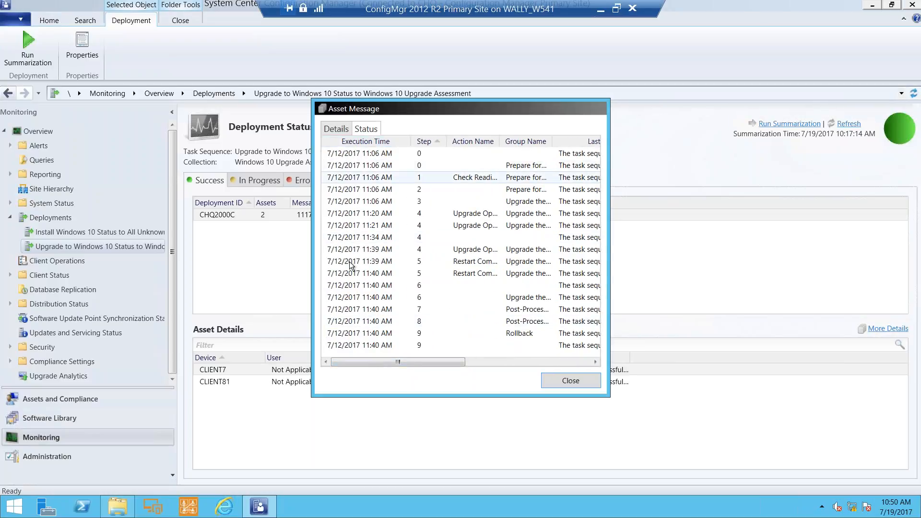
Close the CLIENT7 message and examine the step-by-step upgrade status of CLIENT81, widening the Execution Time column to read the full timestamps
{"action": "left_click", "coordinate": [586, 383]}
{"action": "left_click", "coordinate": [236, 381]}
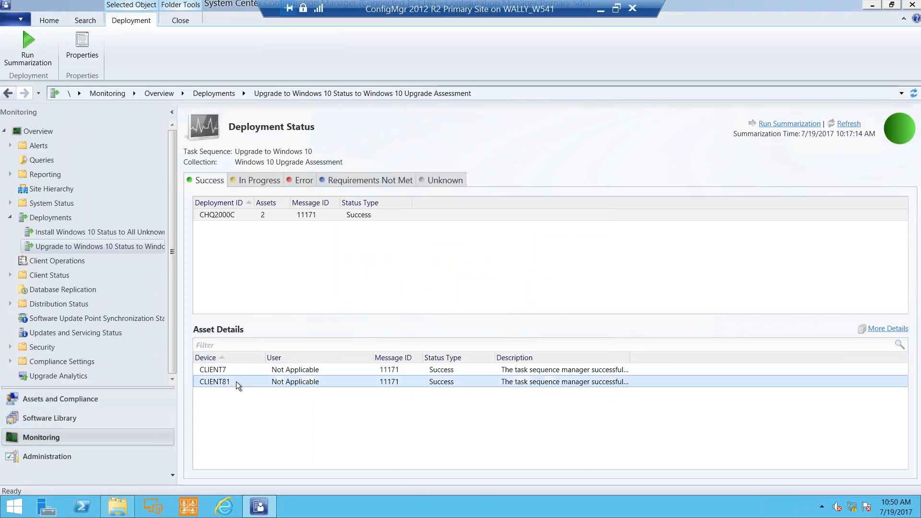
{"action": "double_click", "coordinate": [236, 382]}
{"action": "left_click", "coordinate": [366, 129]}
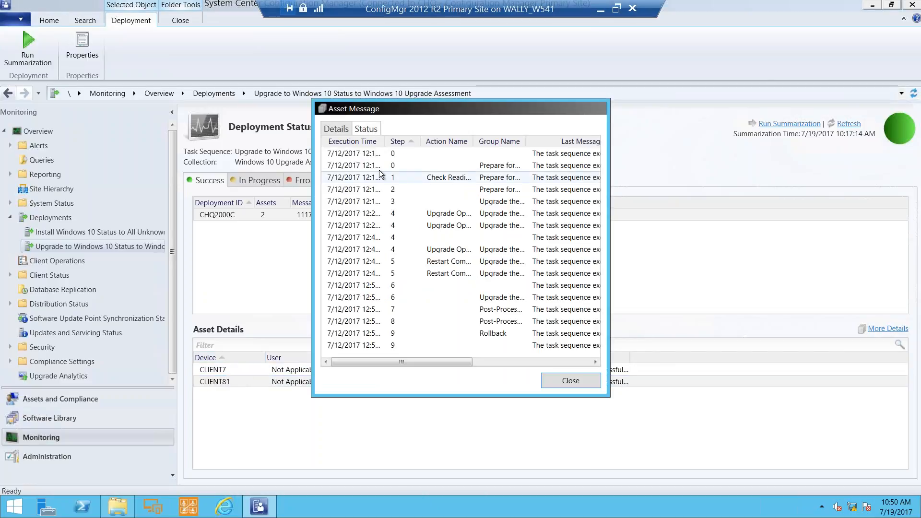
{"action": "left_click_drag", "start_coordinate": [384, 141], "coordinate": [411, 140]}
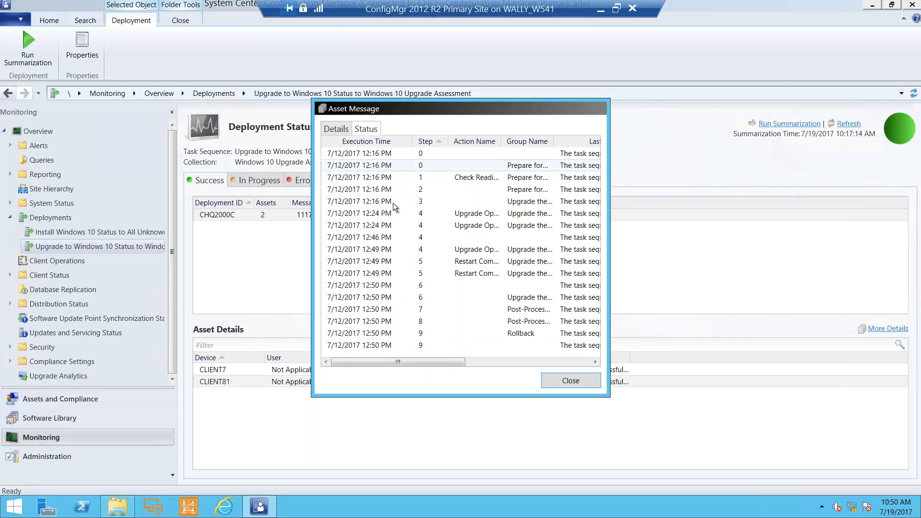
{"action": "left_click", "coordinate": [577, 380]}
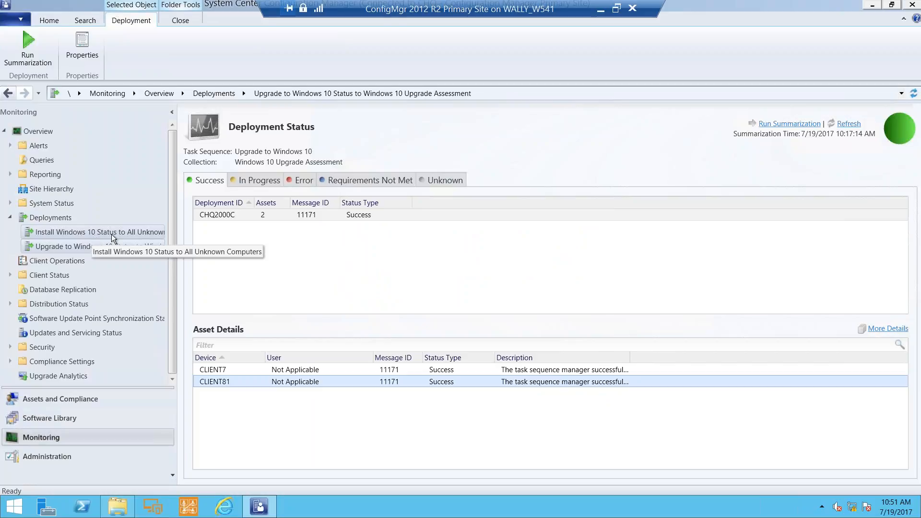
Open the report Status summary of a specific task sequence deployment from the Task Sequence - Deployment Status reports in a maximized window
{"action": "left_click", "coordinate": [11, 176]}
{"action": "left_click", "coordinate": [17, 189]}
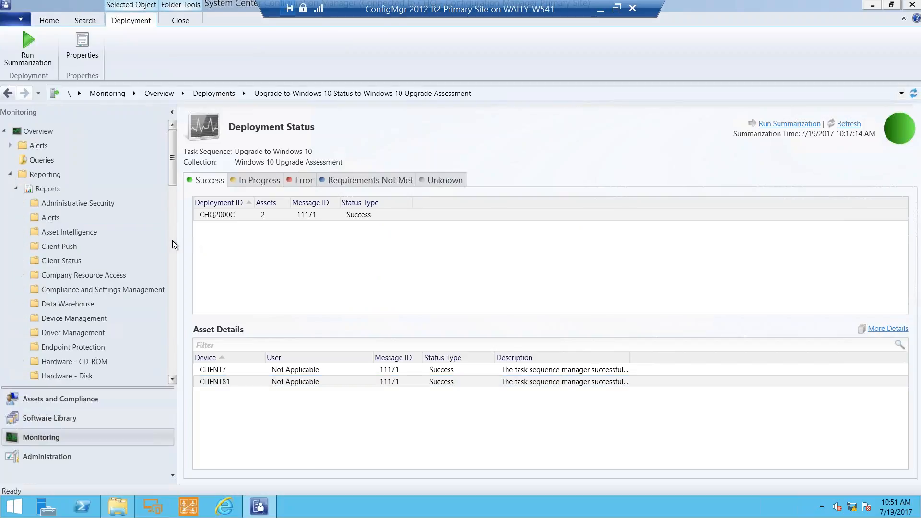
{"action": "scroll", "coordinate": [171, 241], "scroll_direction": "down", "scroll_amount": 13}
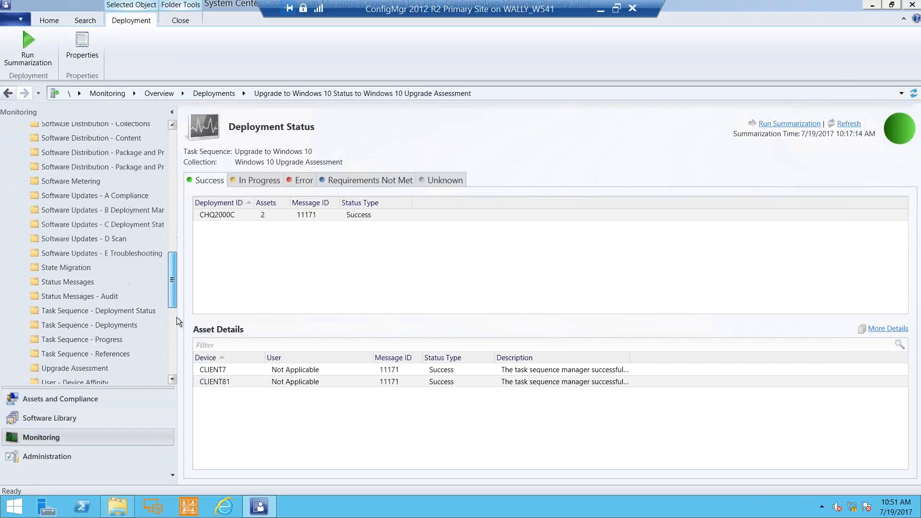
{"action": "scroll", "coordinate": [176, 317], "scroll_direction": "down", "scroll_amount": 3}
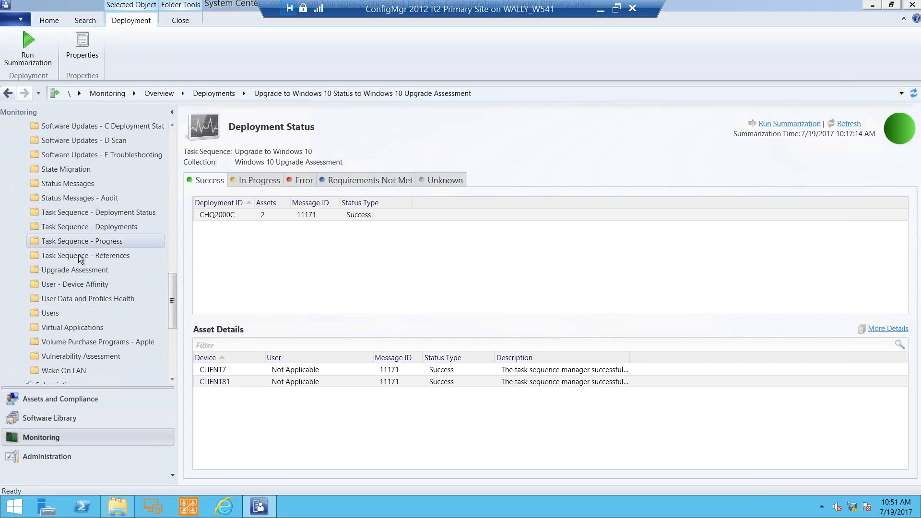
{"action": "left_click", "coordinate": [87, 211]}
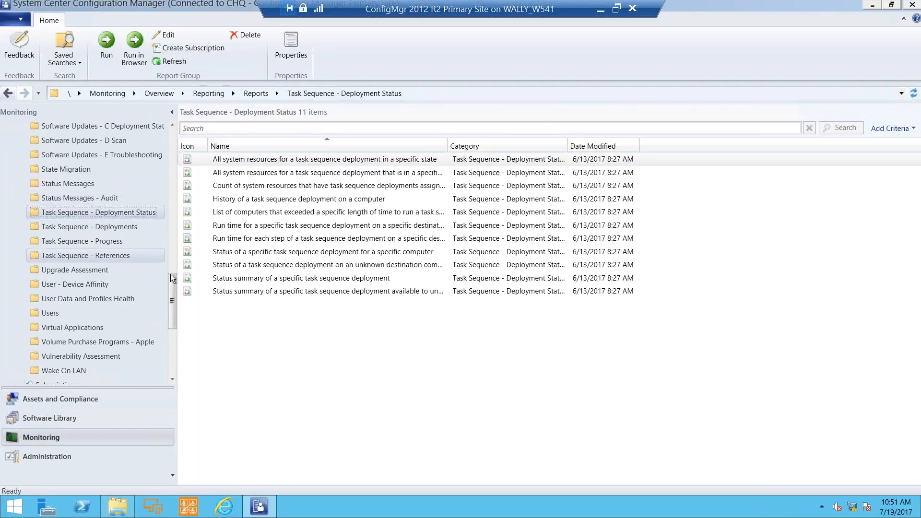
{"action": "double_click", "coordinate": [254, 277]}
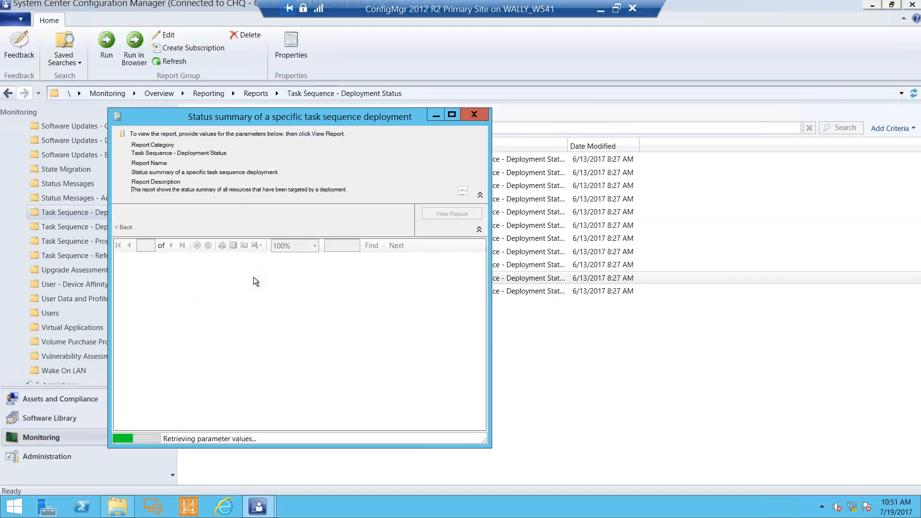
{"action": "left_click", "coordinate": [452, 113]}
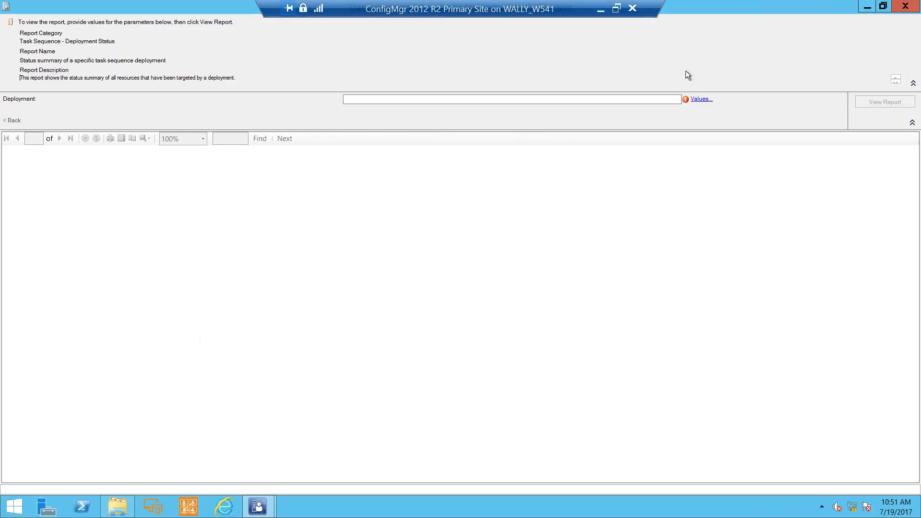
Run the status summary report for the deployment InstallWindows10_CHQ0000A_AllUnknownComputers (CHQ2000D)
{"action": "left_click", "coordinate": [695, 98]}
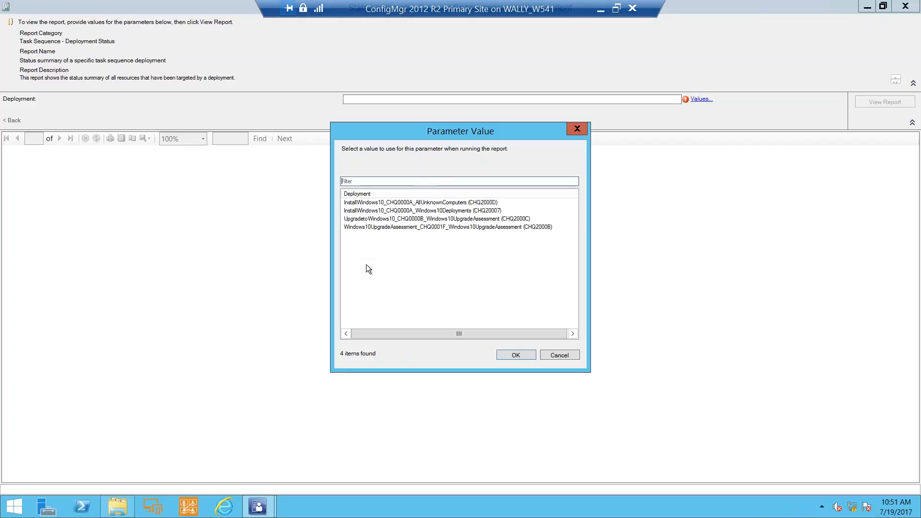
{"action": "left_click", "coordinate": [370, 204]}
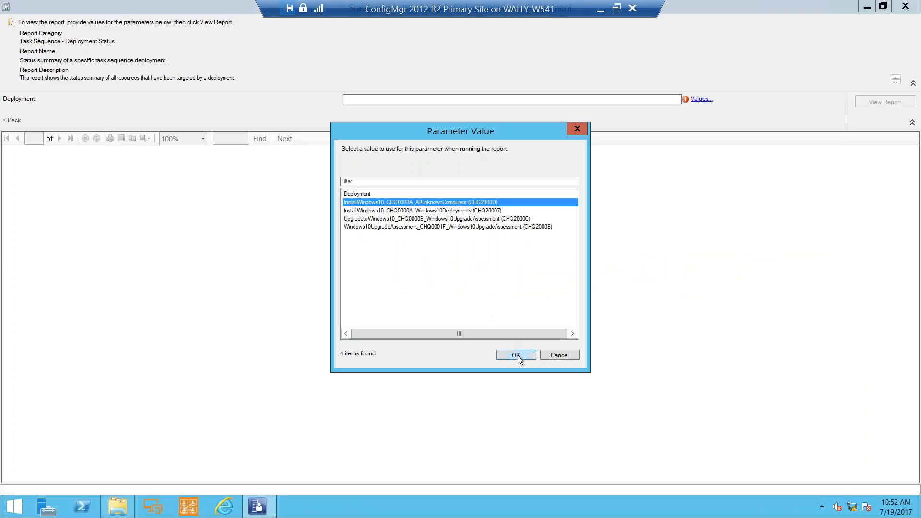
{"action": "left_click", "coordinate": [516, 355]}
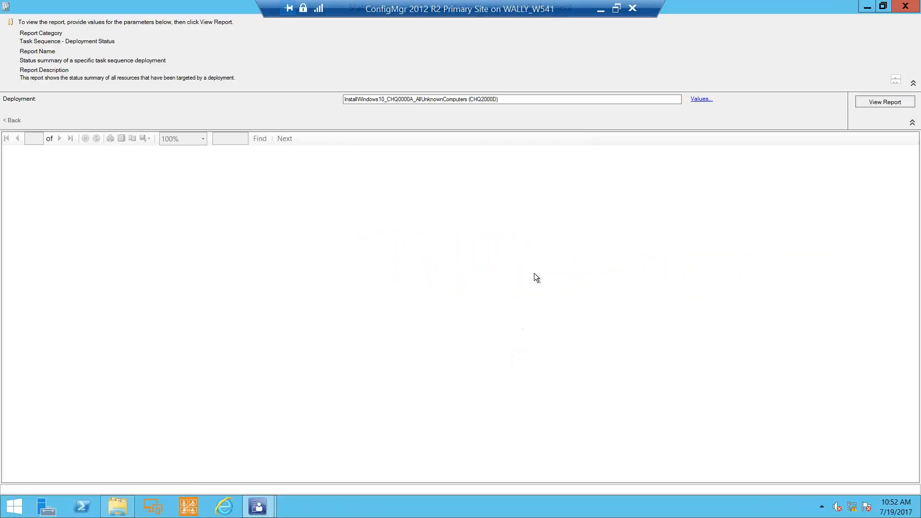
{"action": "left_click", "coordinate": [858, 103]}
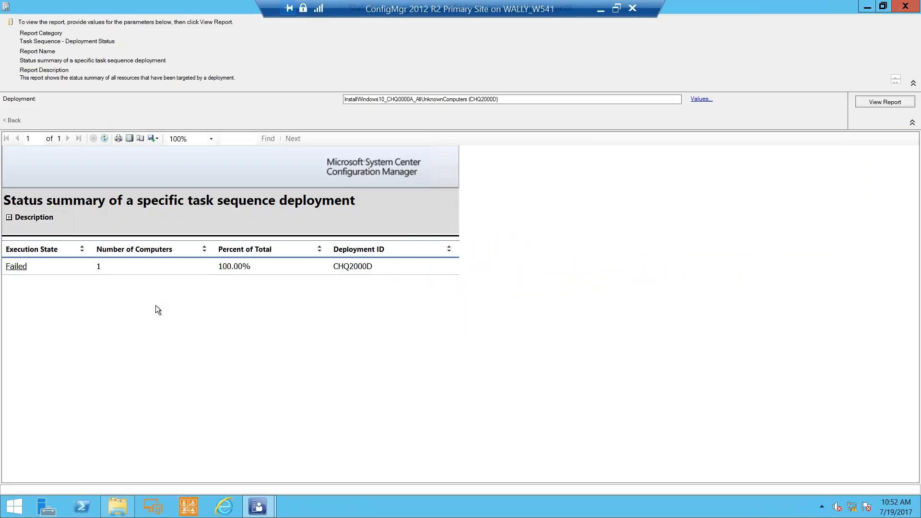
Drill down through the Failed state to the unknown computer and examine its task sequence deployment history to the end
{"action": "left_click", "coordinate": [10, 272]}
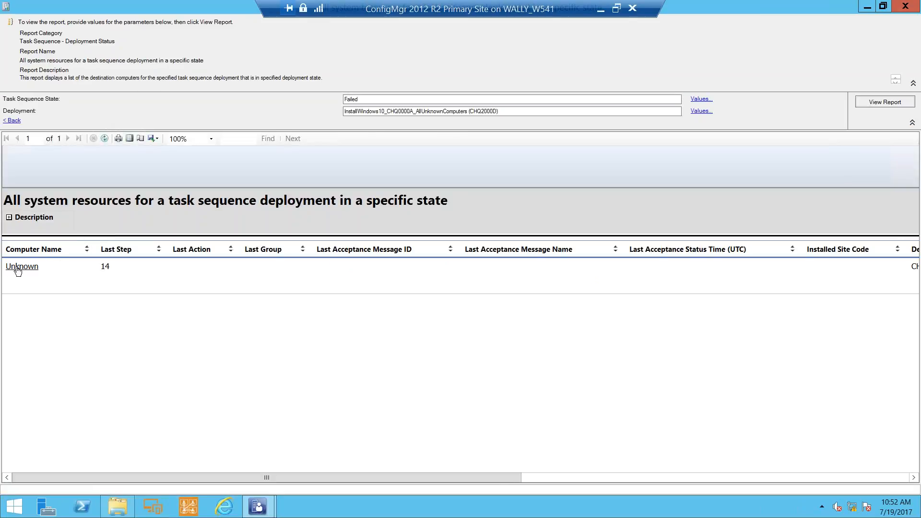
{"action": "left_click", "coordinate": [22, 267]}
{"action": "scroll", "coordinate": [175, 245], "scroll_direction": "down", "scroll_amount": 1}
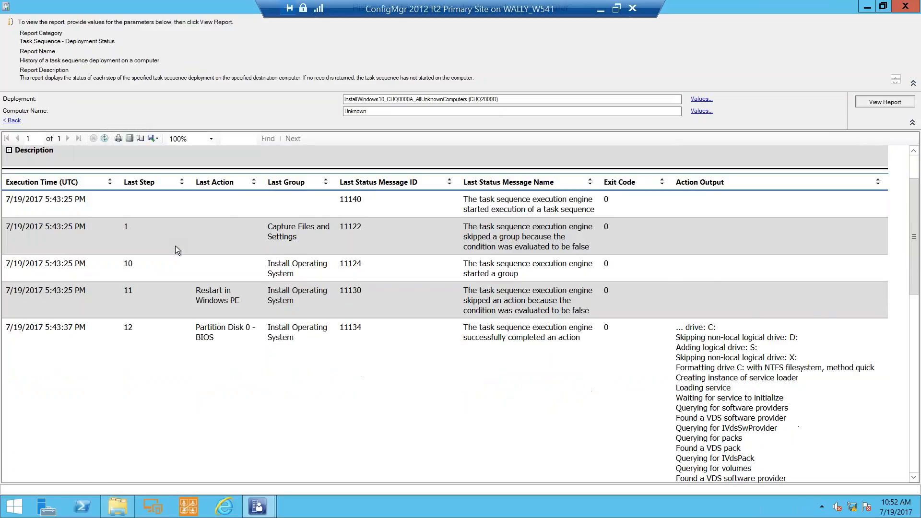
{"action": "scroll", "coordinate": [174, 245], "scroll_direction": "down", "scroll_amount": 10}
{"action": "scroll", "coordinate": [176, 245], "scroll_direction": "down", "scroll_amount": 6}
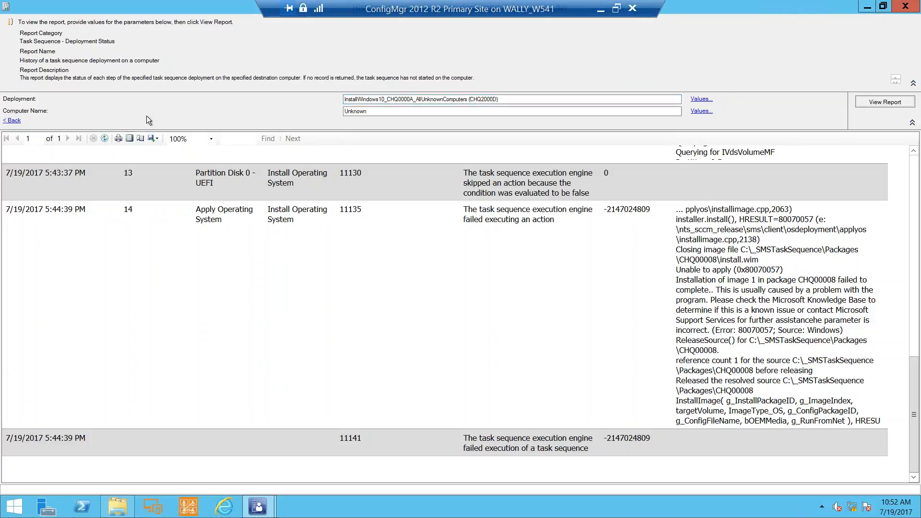
Return to the status summary report and run it for the deployment UpgradetoWindows10_CHQ0000B_Windows10UpgradeAssessment (CHQ2000C)
{"action": "left_click", "coordinate": [15, 120]}
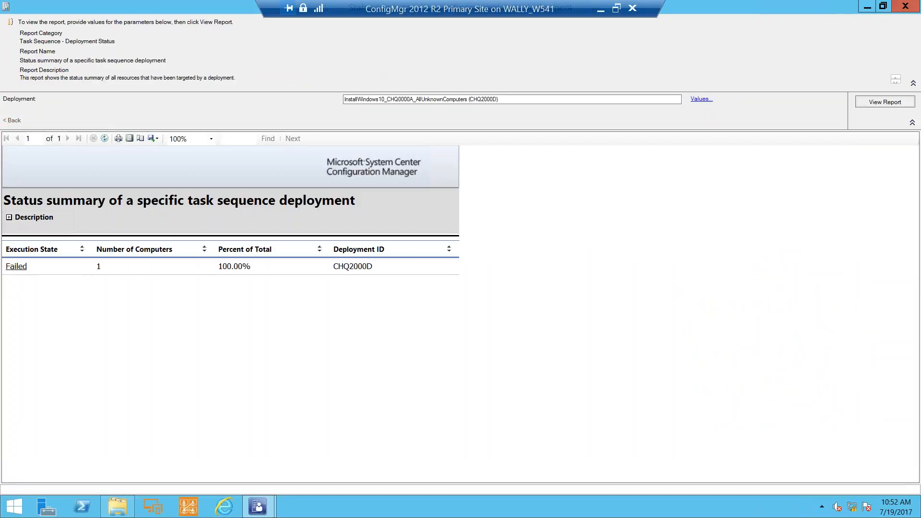
{"action": "left_click", "coordinate": [501, 99]}
{"action": "left_click", "coordinate": [701, 99]}
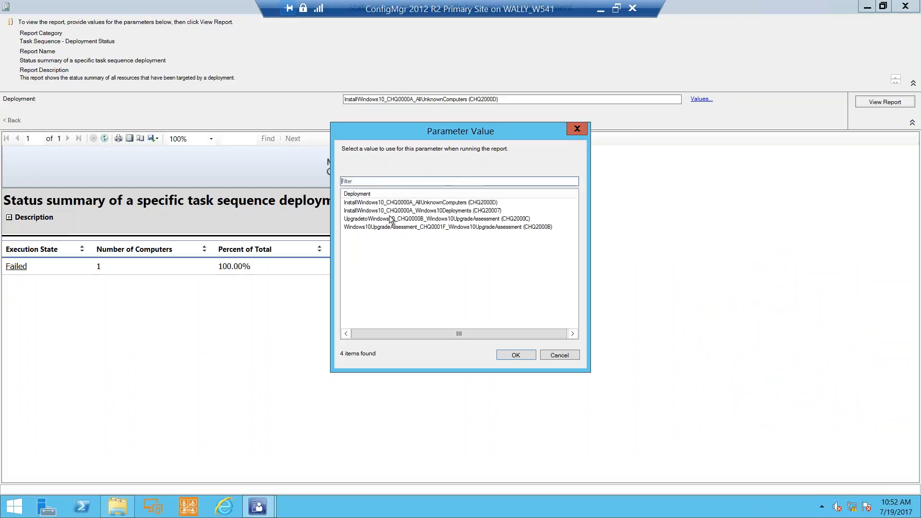
{"action": "left_click", "coordinate": [390, 219]}
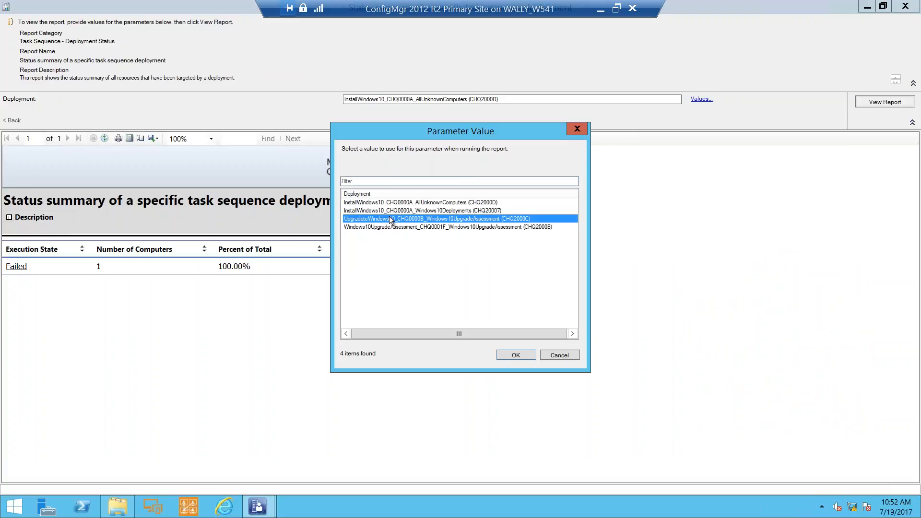
{"action": "left_click", "coordinate": [499, 356]}
{"action": "left_click", "coordinate": [868, 101]}
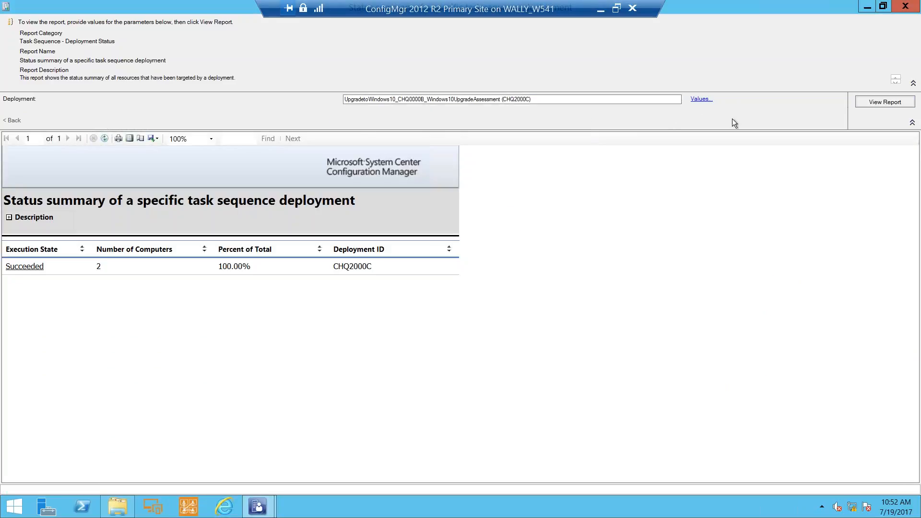
Drill down through the Succeeded state to CLIENT7, examine its task sequence deployment history, and close the report
{"action": "left_click", "coordinate": [30, 266]}
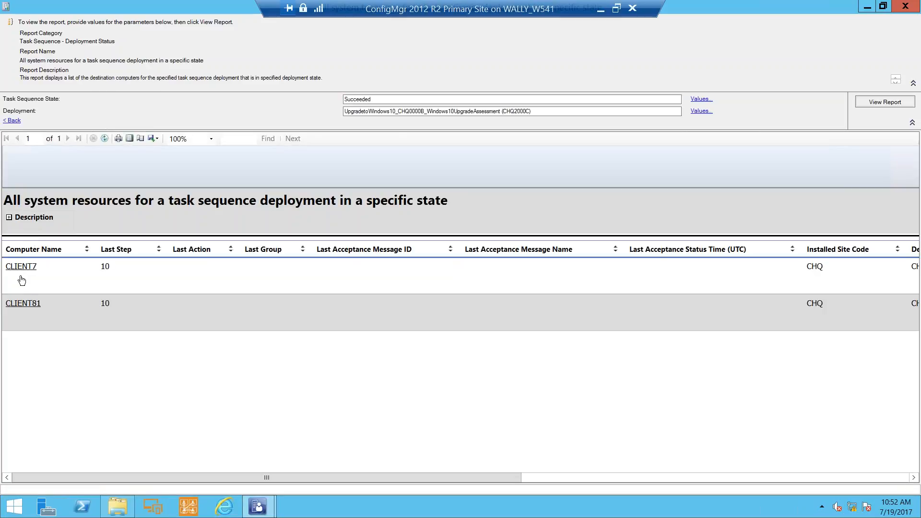
{"action": "left_click", "coordinate": [21, 268]}
{"action": "scroll", "coordinate": [278, 231], "scroll_direction": "down", "scroll_amount": 1}
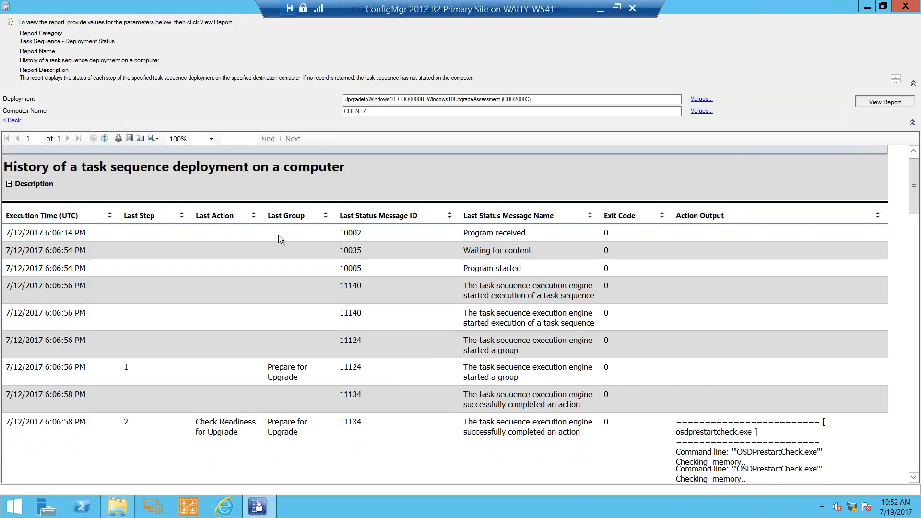
{"action": "scroll", "coordinate": [274, 238], "scroll_direction": "down", "scroll_amount": 6}
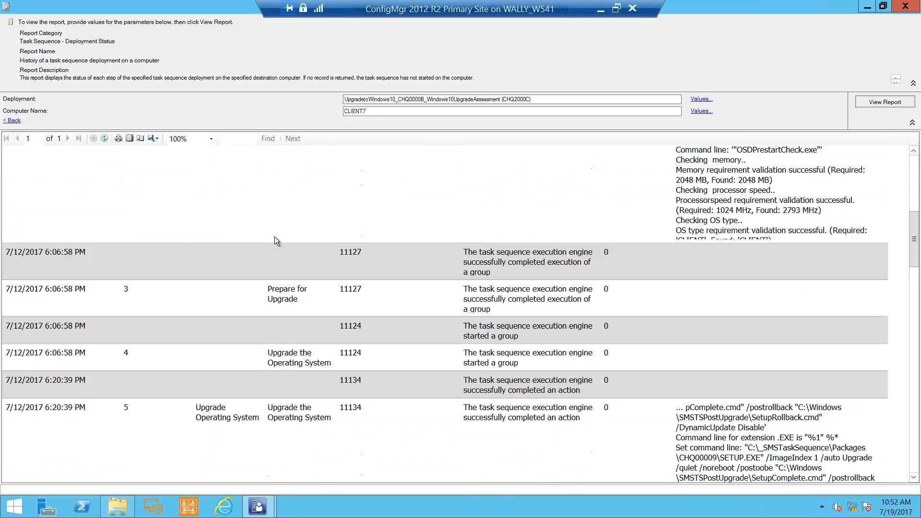
{"action": "scroll", "coordinate": [274, 237], "scroll_direction": "down", "scroll_amount": 10}
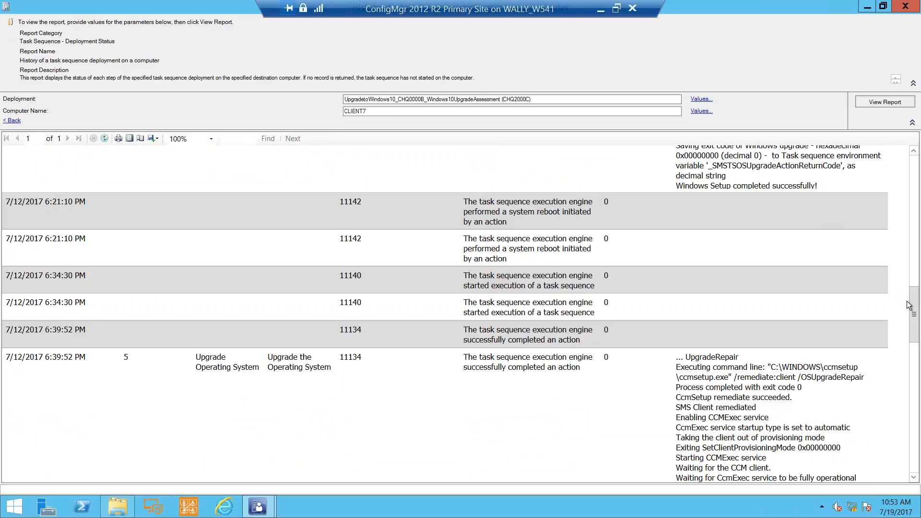
{"action": "left_click_drag", "start_coordinate": [916, 315], "coordinate": [909, 120]}
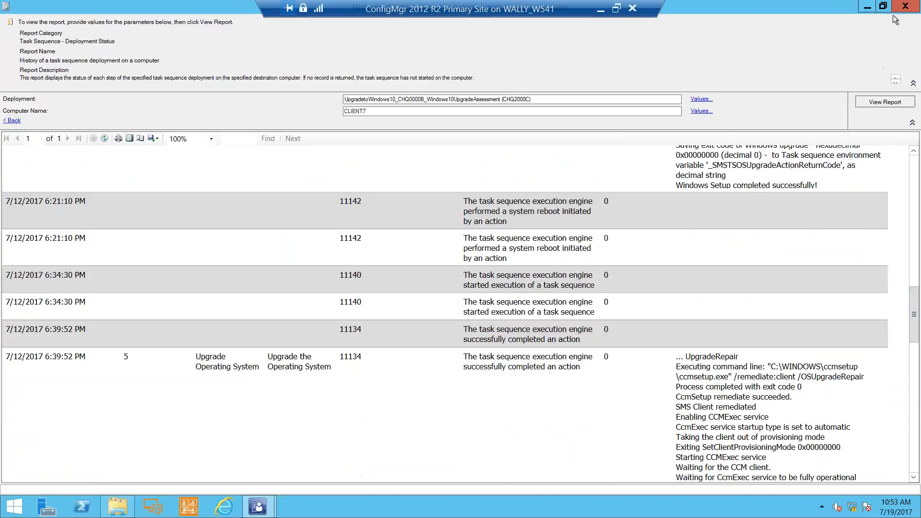
{"action": "left_click", "coordinate": [902, 8]}
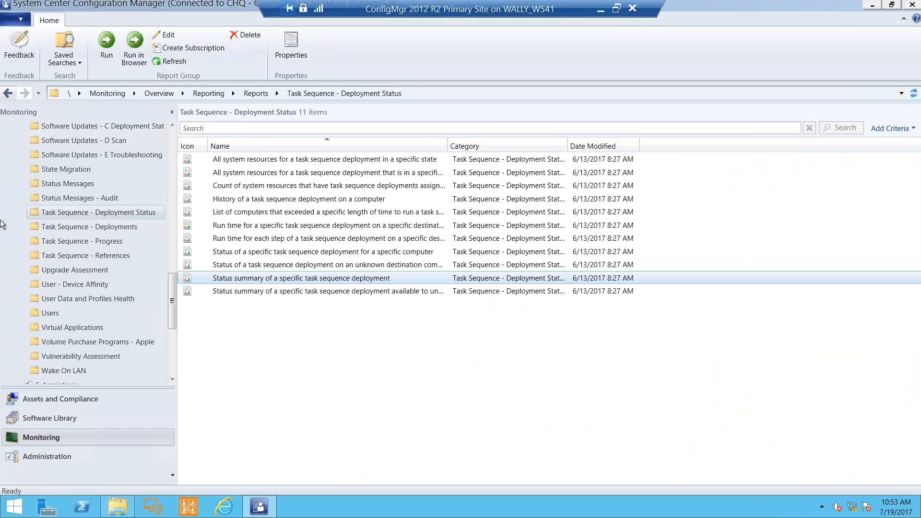
Check the Devices list in Assets and Compliance, and return to Monitoring to open the Operating System report category
{"action": "left_click", "coordinate": [64, 398]}
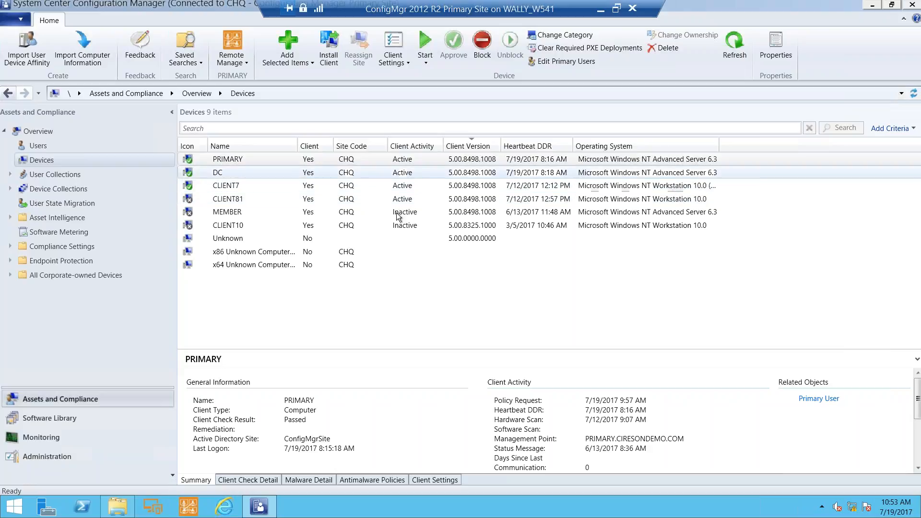
{"action": "left_click", "coordinate": [21, 437]}
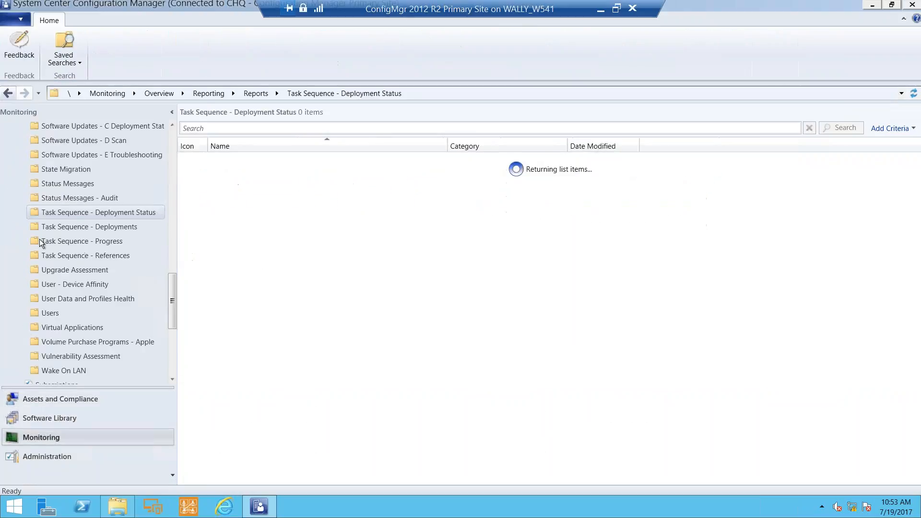
{"action": "scroll", "coordinate": [169, 185], "scroll_direction": "up", "scroll_amount": 6}
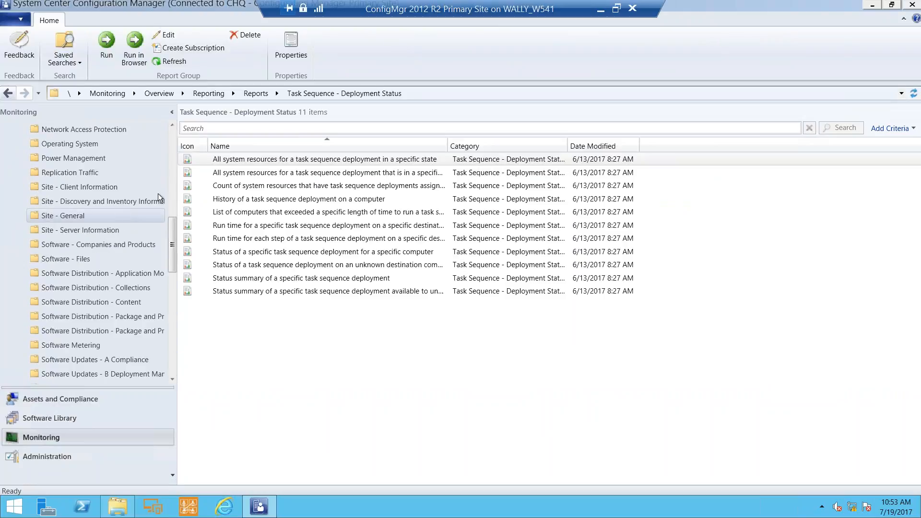
{"action": "left_click", "coordinate": [67, 145]}
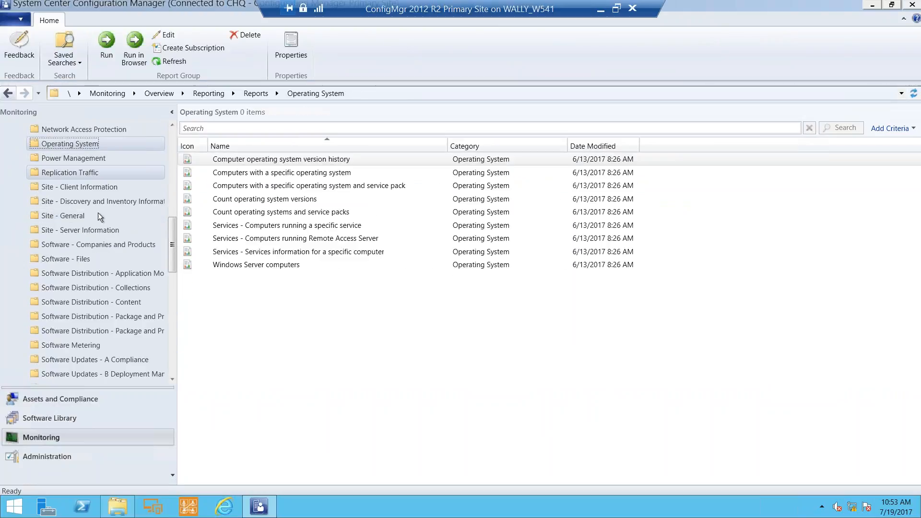
Run the Count operating systems and service packs report, drill down to the Microsoft Windows 8.1 Enterprise computers, and minimize the report window
{"action": "double_click", "coordinate": [248, 217]}
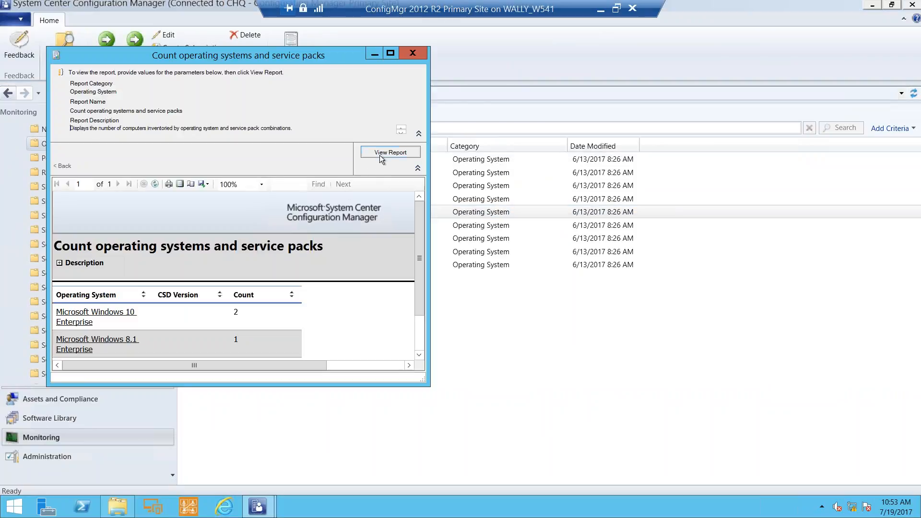
{"action": "left_click", "coordinate": [390, 53]}
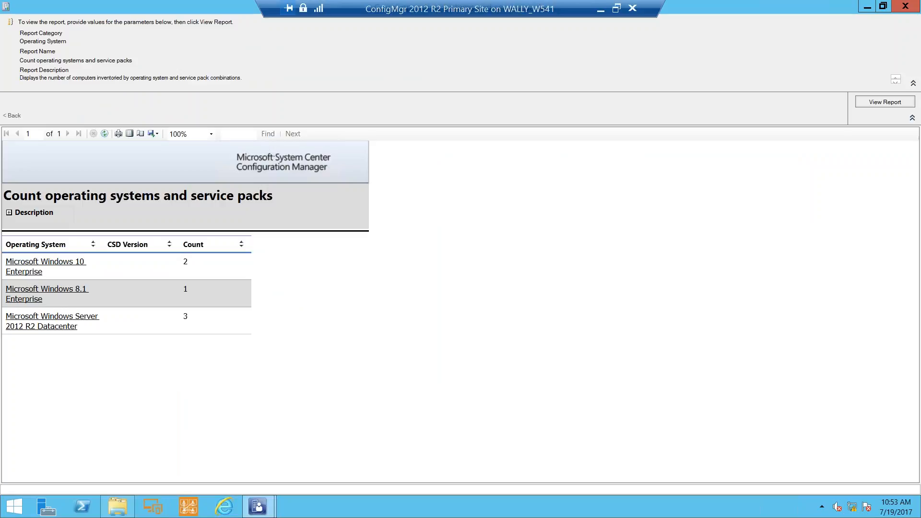
{"action": "left_click", "coordinate": [32, 290]}
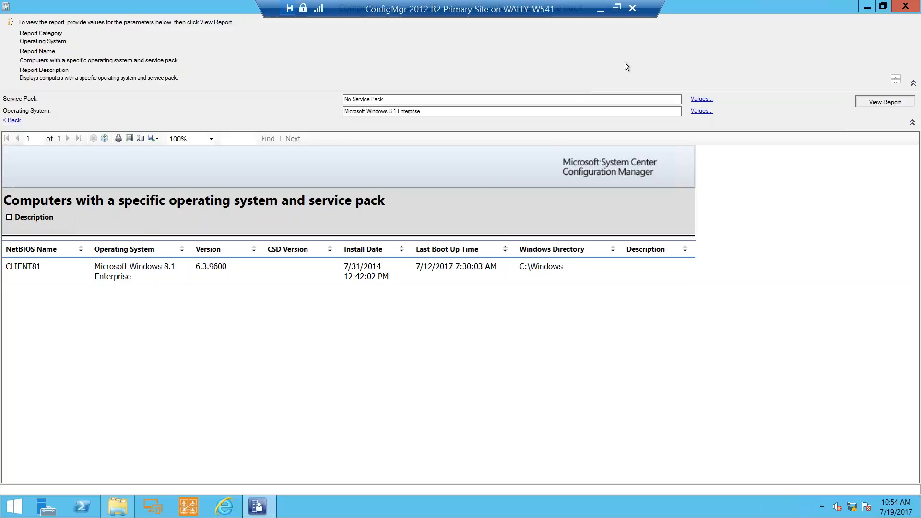
{"action": "left_click", "coordinate": [866, 9]}
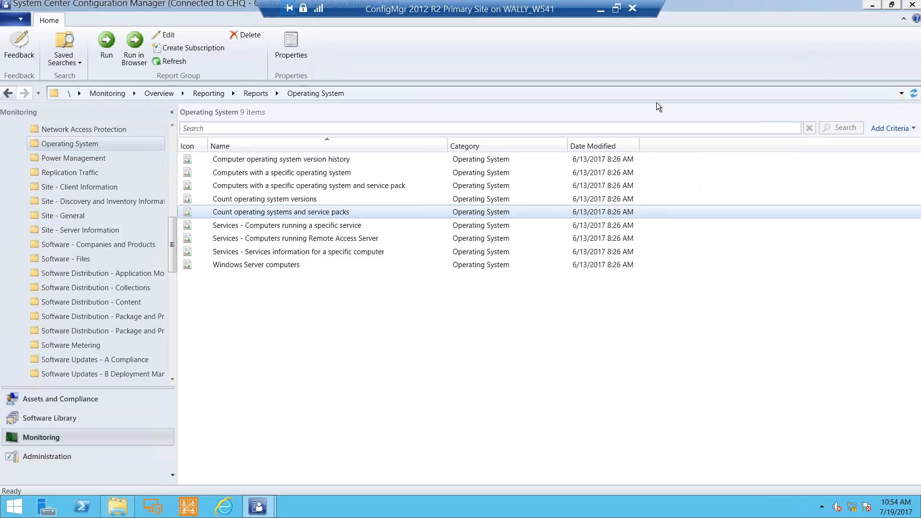
Add the Hardware Scan column to the Devices list in Assets and Compliance and widen it to read CLIENT81's full scan date
{"action": "left_click", "coordinate": [67, 399]}
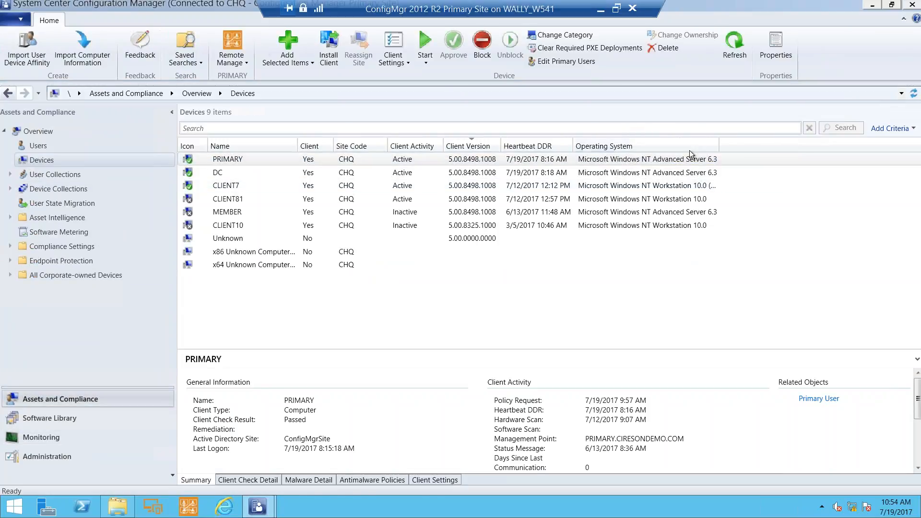
{"action": "right_click", "coordinate": [728, 149]}
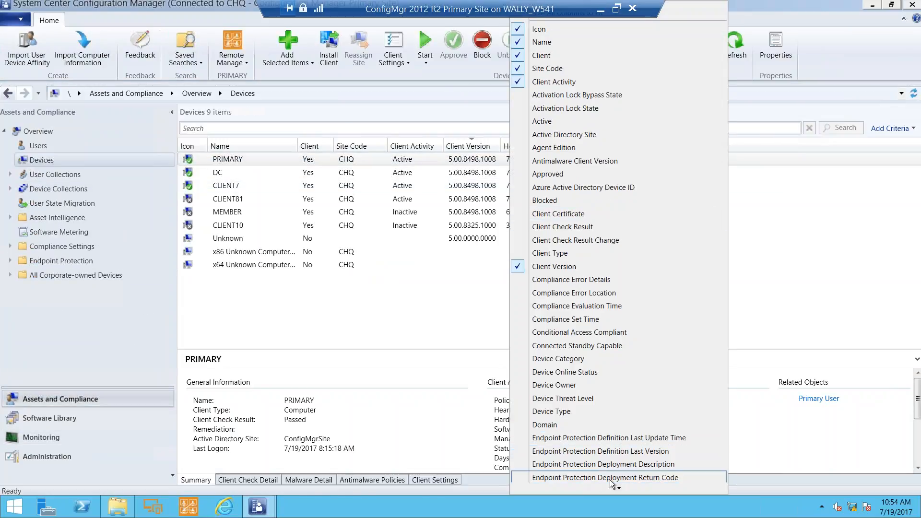
{"action": "mouse_move", "coordinate": [619, 487]}
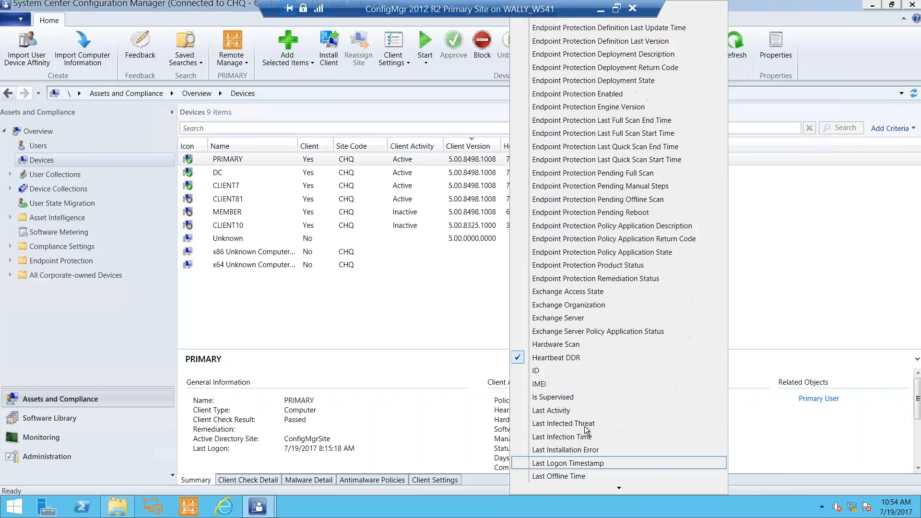
{"action": "left_click", "coordinate": [576, 346]}
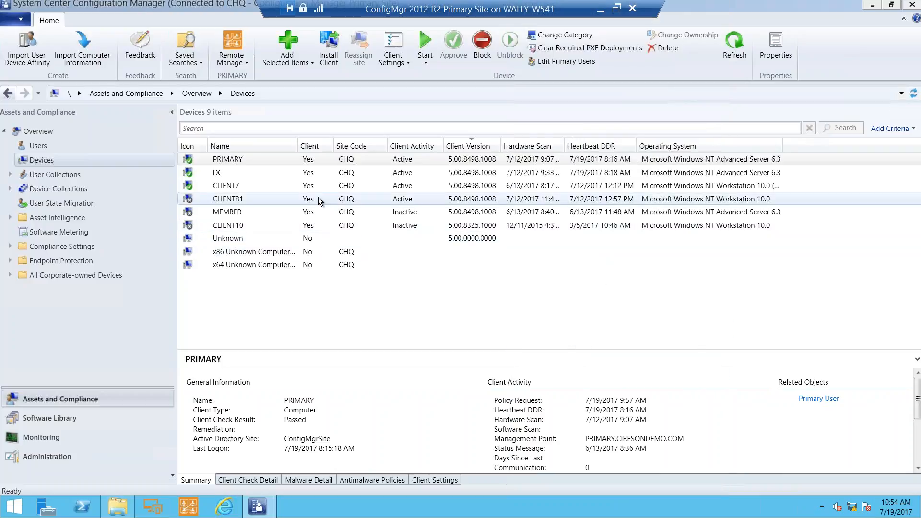
{"action": "left_click", "coordinate": [486, 202]}
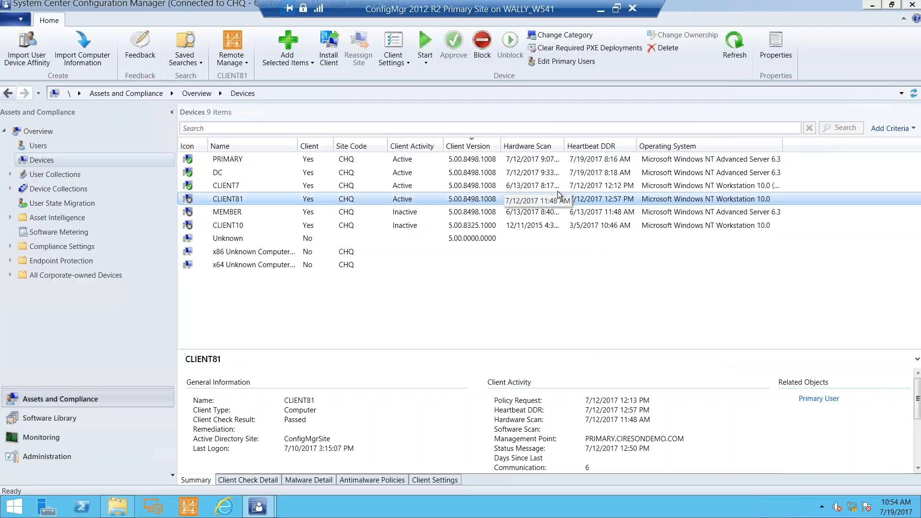
{"action": "left_click_drag", "start_coordinate": [562, 144], "coordinate": [578, 143]}
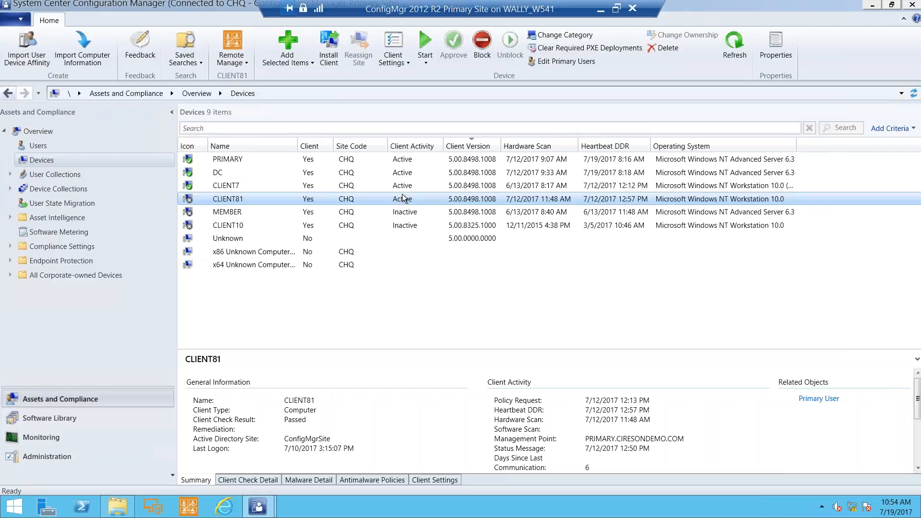
Return to the operating system count report, drill down to the Microsoft Windows 10 Enterprise computers, and minimize the report window
{"action": "left_click", "coordinate": [266, 513]}
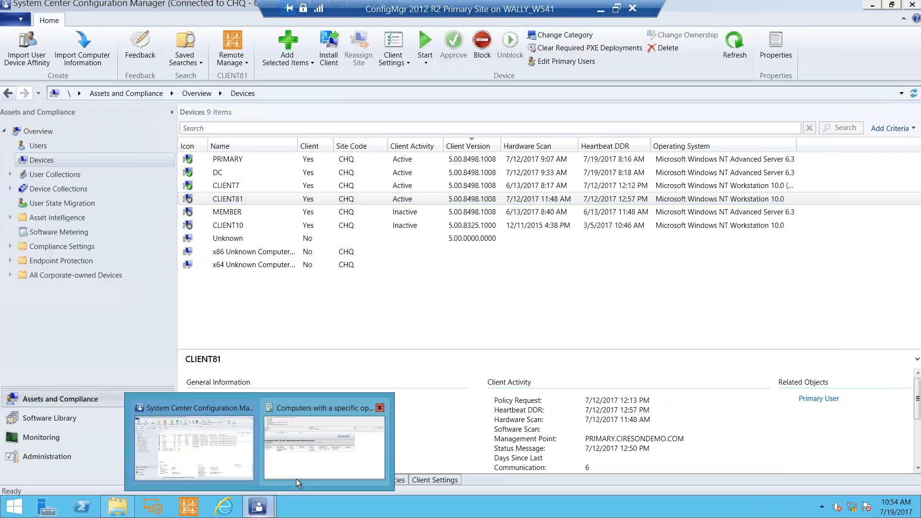
{"action": "left_click", "coordinate": [295, 478]}
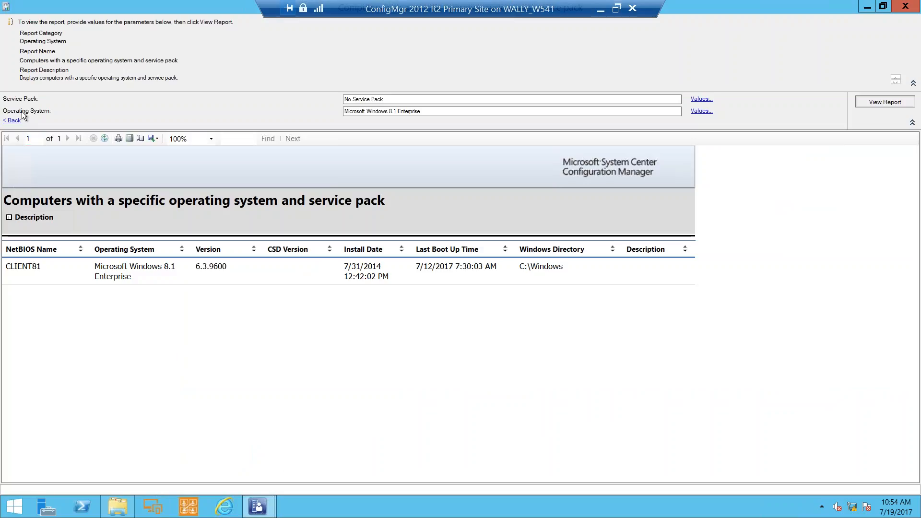
{"action": "left_click", "coordinate": [12, 120]}
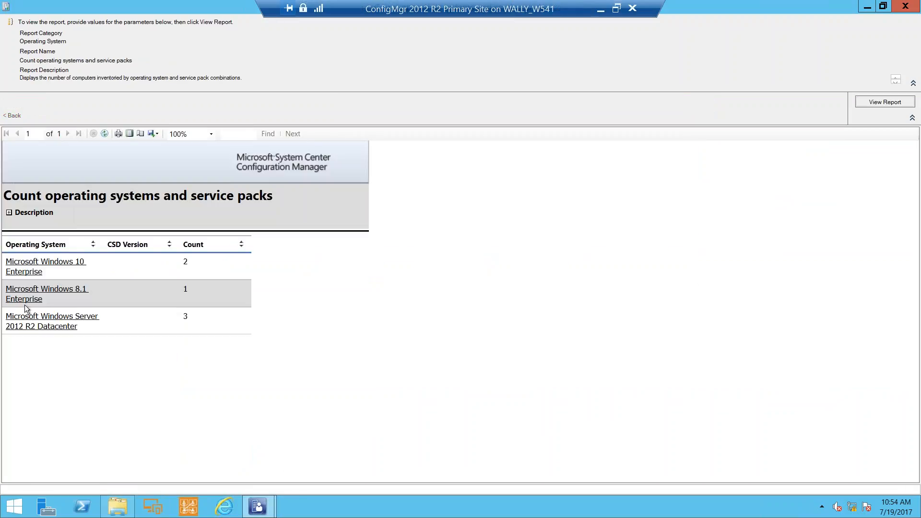
{"action": "left_click", "coordinate": [56, 262]}
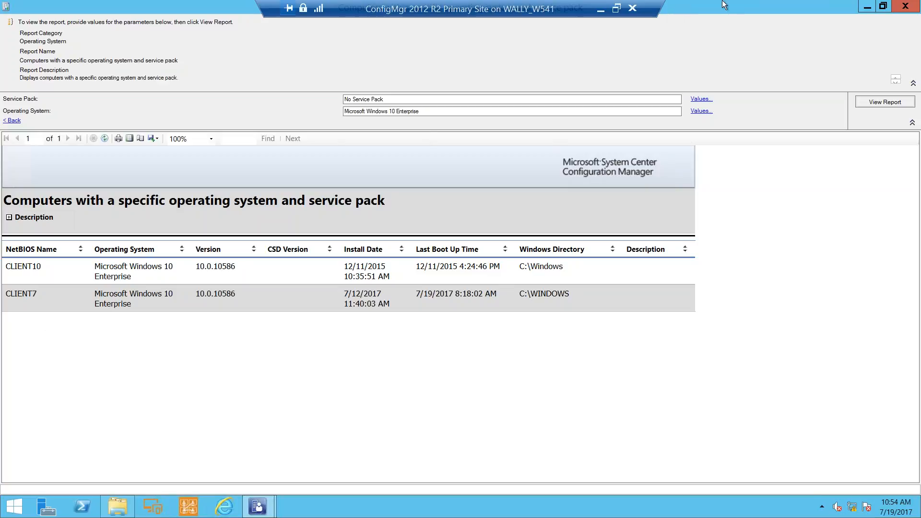
{"action": "left_click", "coordinate": [866, 8]}
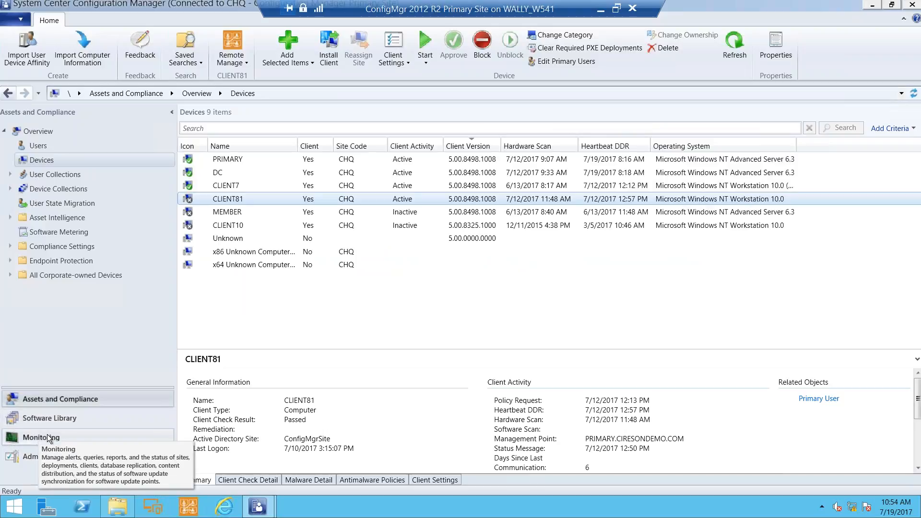
Open the Windows 10 Servicing dashboard in Software Library and examine its usage and rings charts and the version lifecycle timeline
{"action": "left_click", "coordinate": [58, 418]}
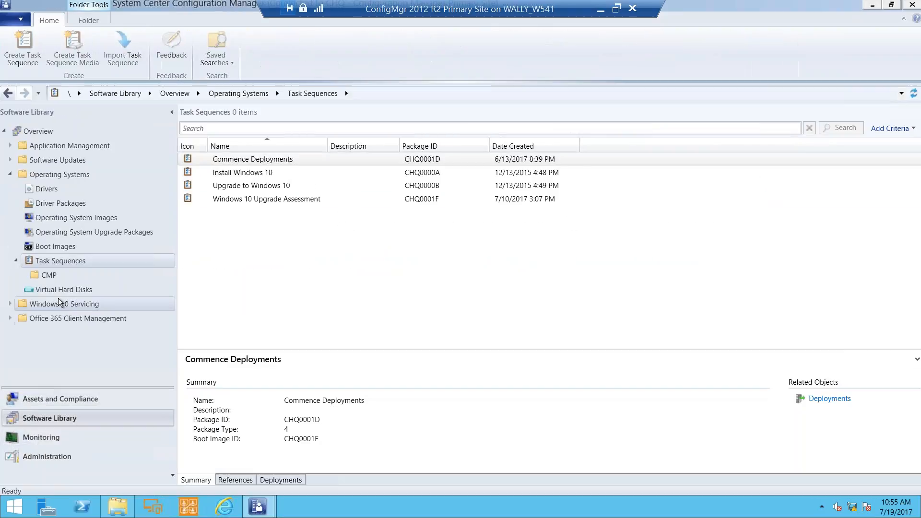
{"action": "left_click", "coordinate": [62, 303]}
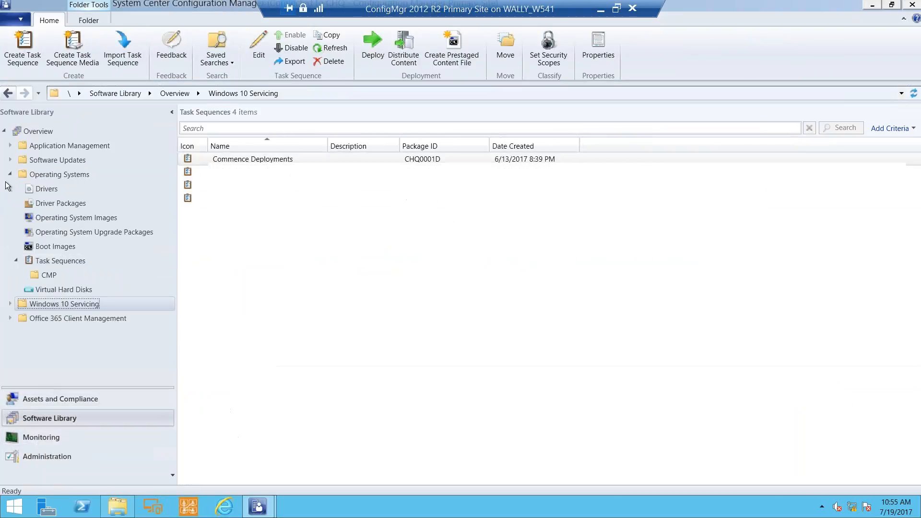
{"action": "left_click", "coordinate": [9, 174]}
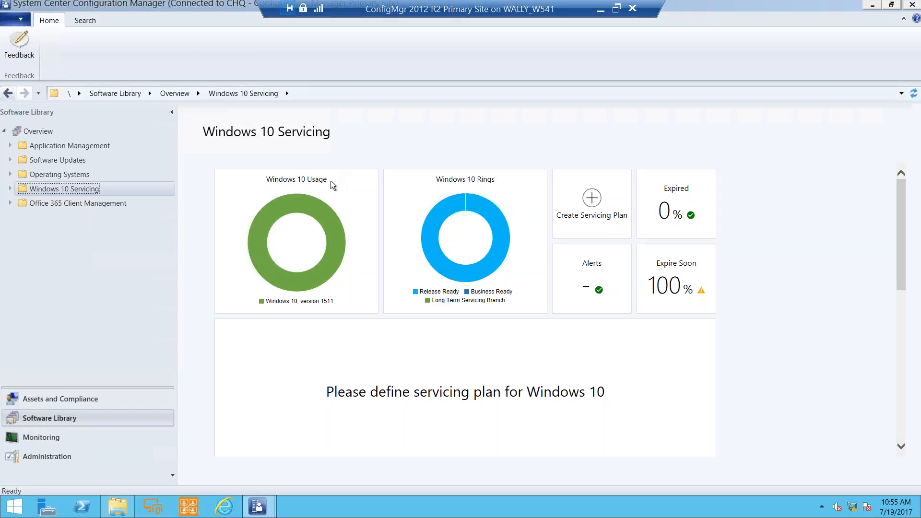
{"action": "mouse_move", "coordinate": [276, 201]}
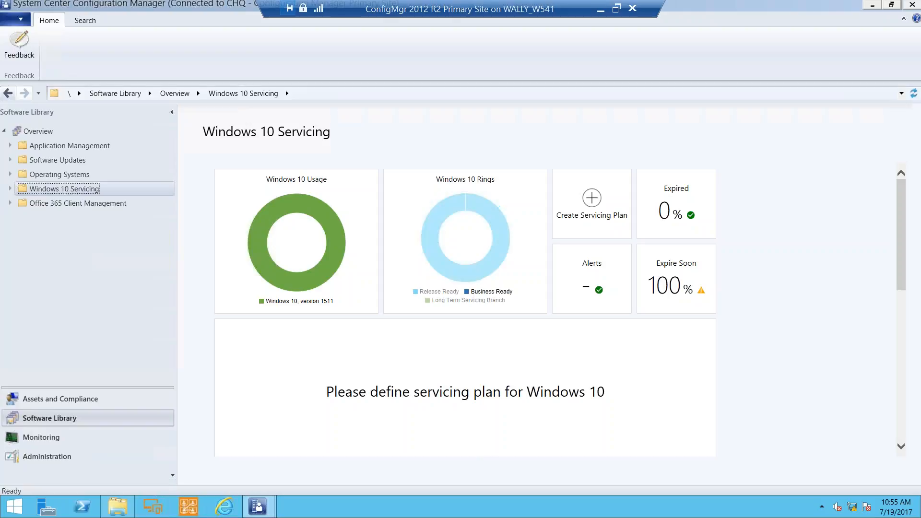
{"action": "mouse_move", "coordinate": [340, 242]}
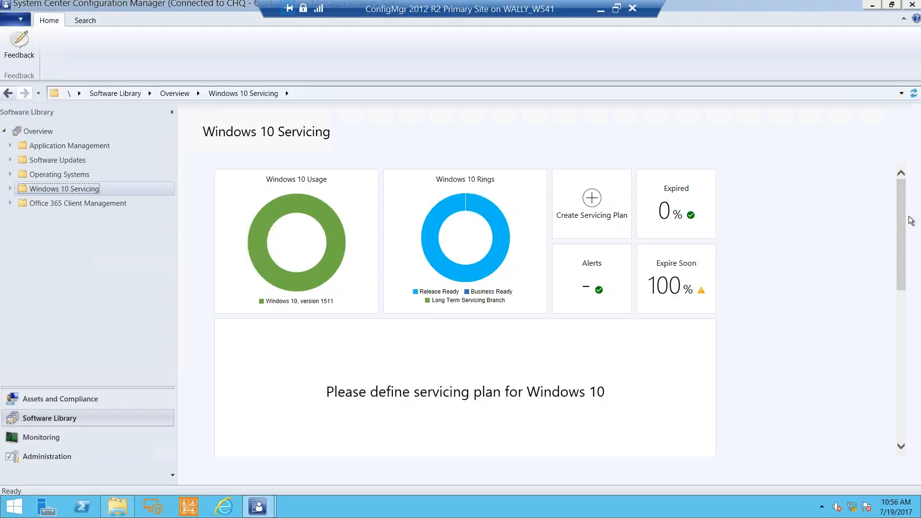
{"action": "left_click_drag", "start_coordinate": [901, 213], "coordinate": [908, 335]}
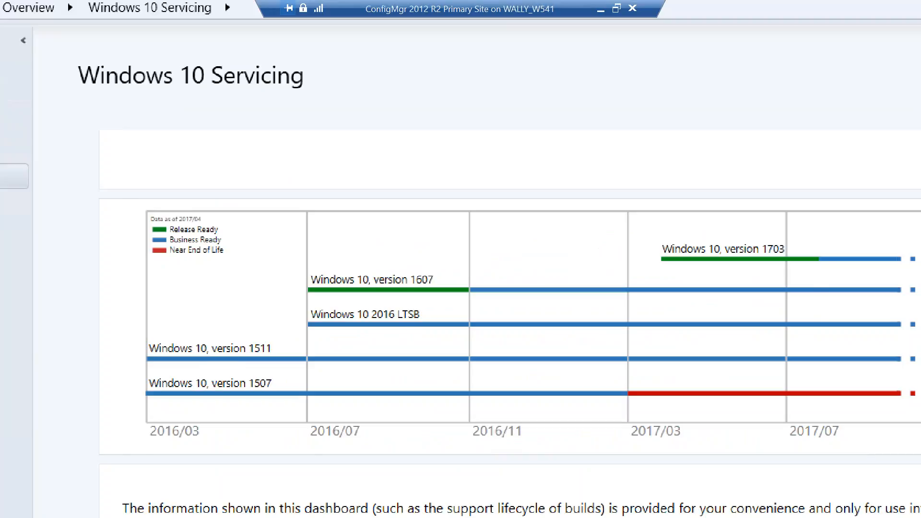
{"action": "mouse_move", "coordinate": [61, 182]}
{"action": "left_mouse_down"}
{"action": "mouse_move", "coordinate": [785, 487]}
{"action": "mouse_move", "coordinate": [837, 478]}
{"action": "left_mouse_up"}
{"action": "key", "text": "Escape"}
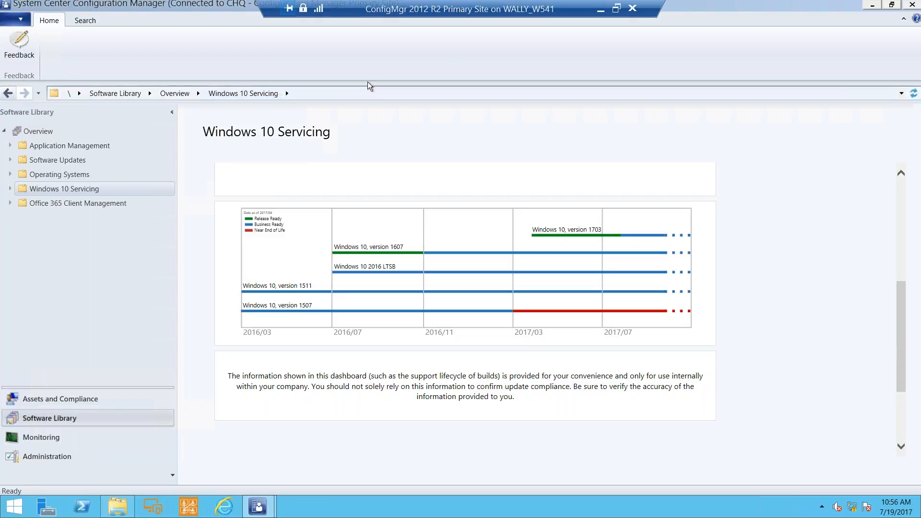
Minimize the remote session, check the local drives under This PC in File Explorer, and close File Explorer
{"action": "left_click", "coordinate": [600, 9]}
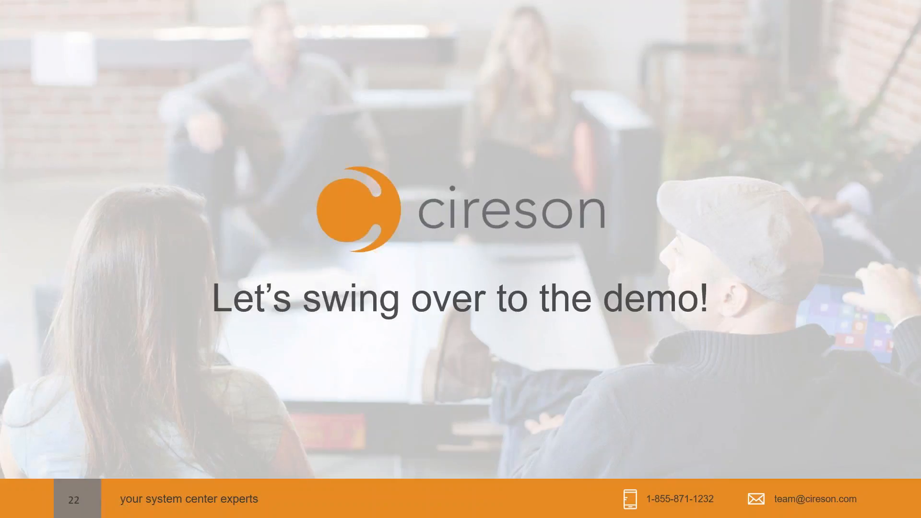
{"action": "key", "text": "super+e"}
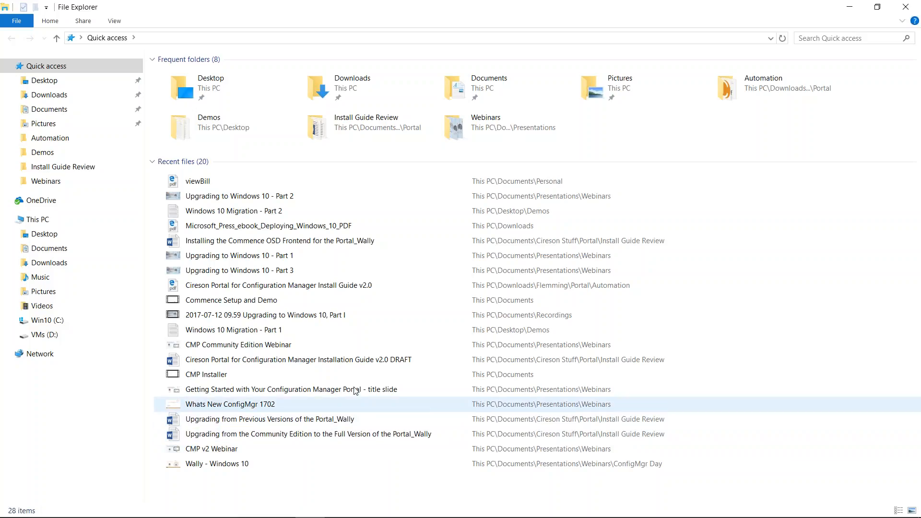
{"action": "left_click", "coordinate": [30, 221]}
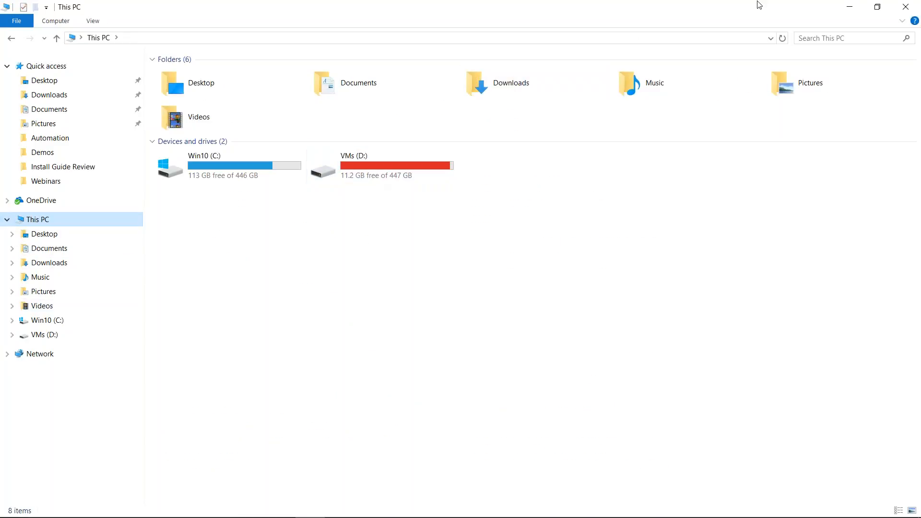
{"action": "left_click", "coordinate": [905, 7]}
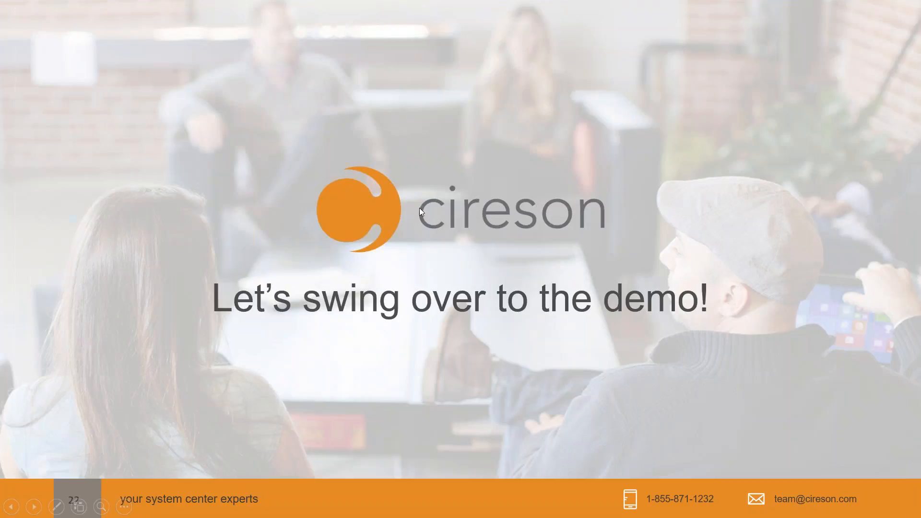
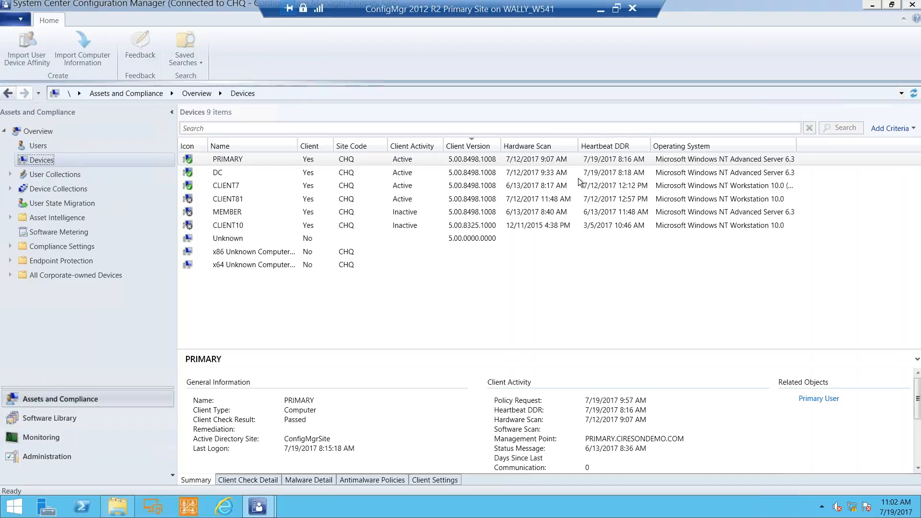
Widen the Operating System column in the Devices list and compare the entries for CLIENT7, CLIENT10 and CLIENT81
{"action": "left_click_drag", "start_coordinate": [799, 148], "coordinate": [863, 148]}
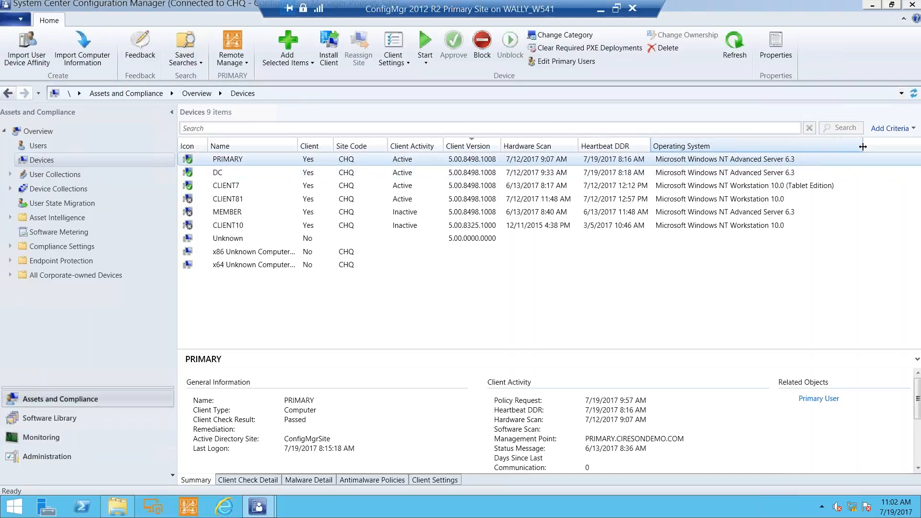
{"action": "left_click", "coordinate": [650, 187]}
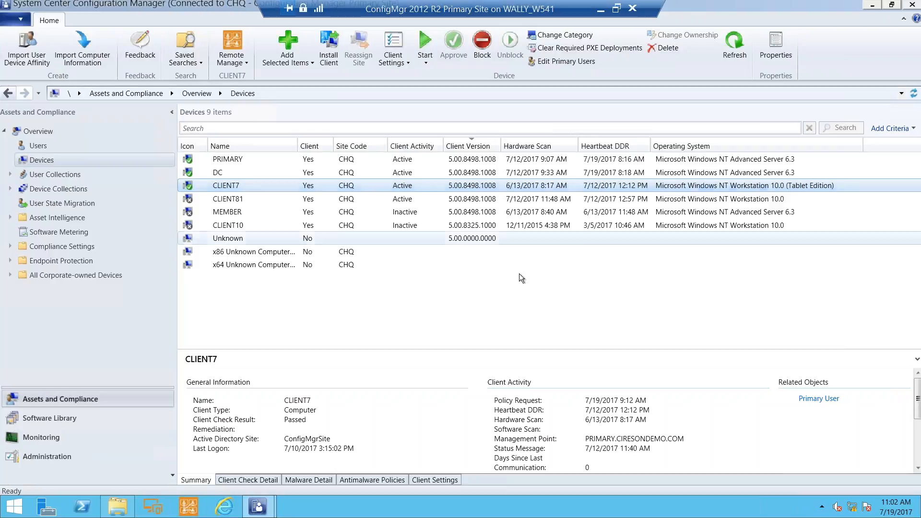
{"action": "left_click", "coordinate": [397, 225]}
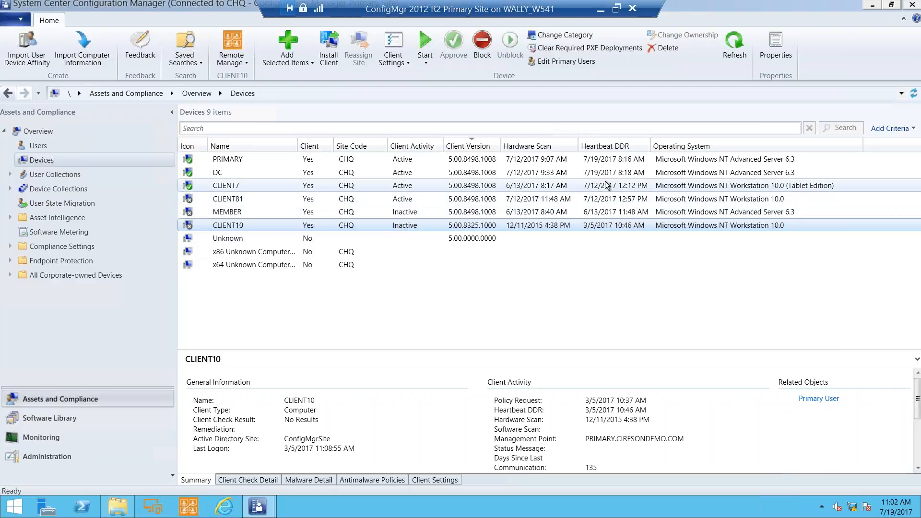
{"action": "left_click", "coordinate": [760, 187]}
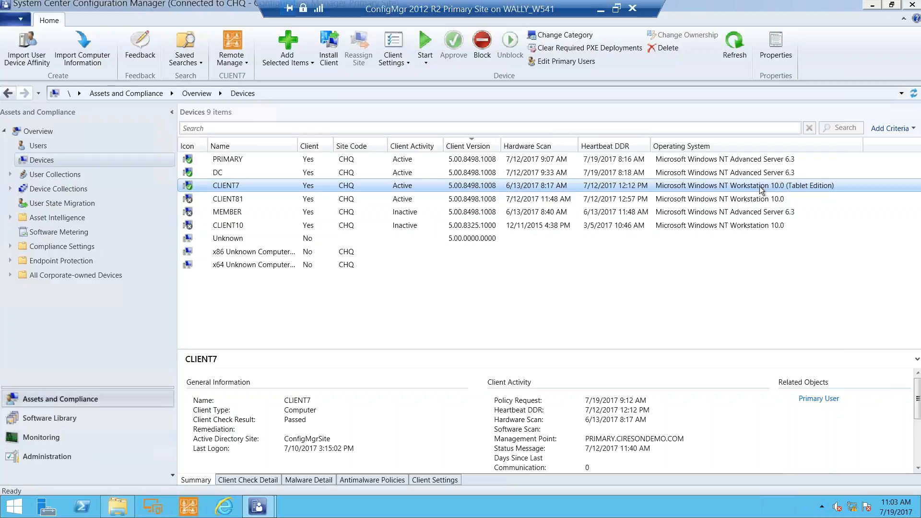
{"action": "left_click", "coordinate": [402, 199]}
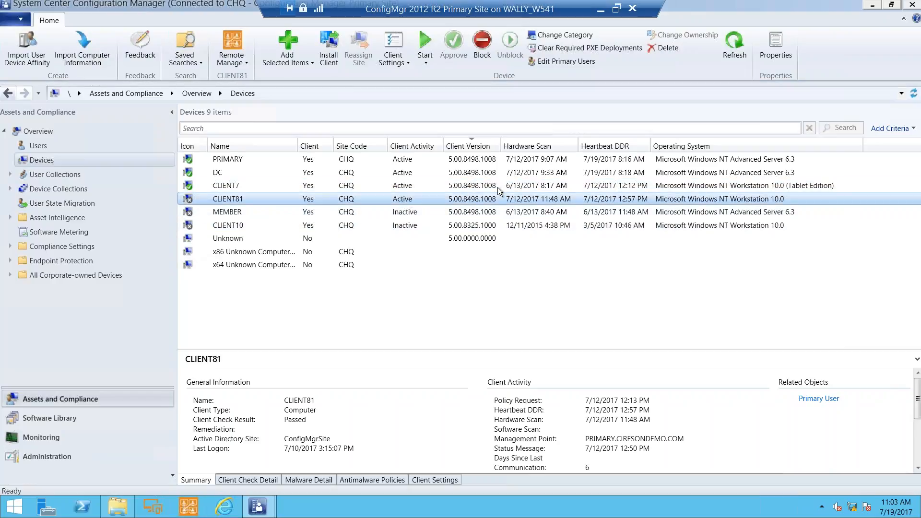
{"action": "left_click", "coordinate": [682, 185]}
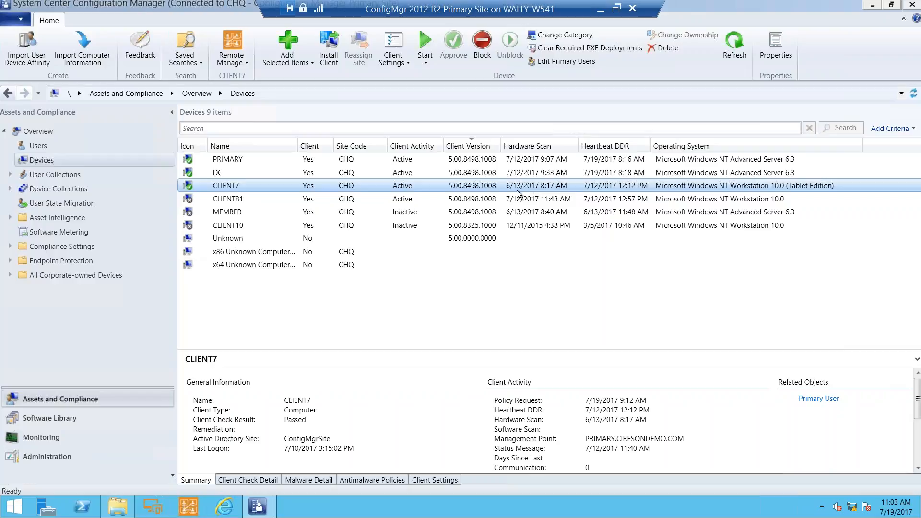
Collapse the Reports folder in Monitoring, open the Client Status overview, and refresh the client status and its statistics
{"action": "left_click", "coordinate": [41, 441]}
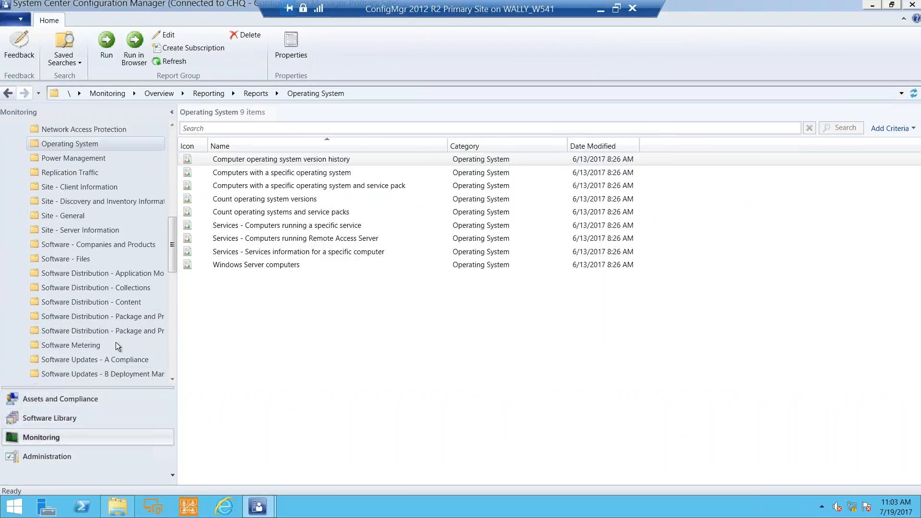
{"action": "scroll", "coordinate": [175, 151], "scroll_direction": "up", "scroll_amount": 10}
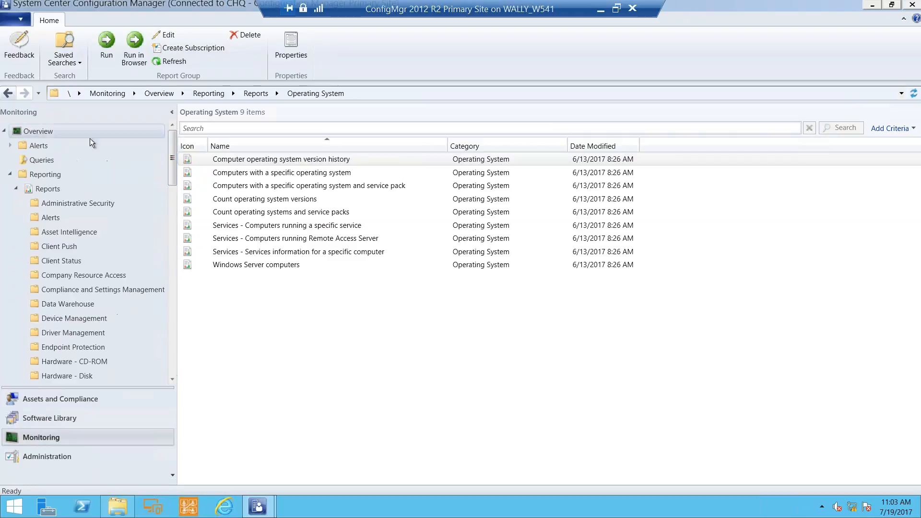
{"action": "left_click", "coordinate": [15, 189]}
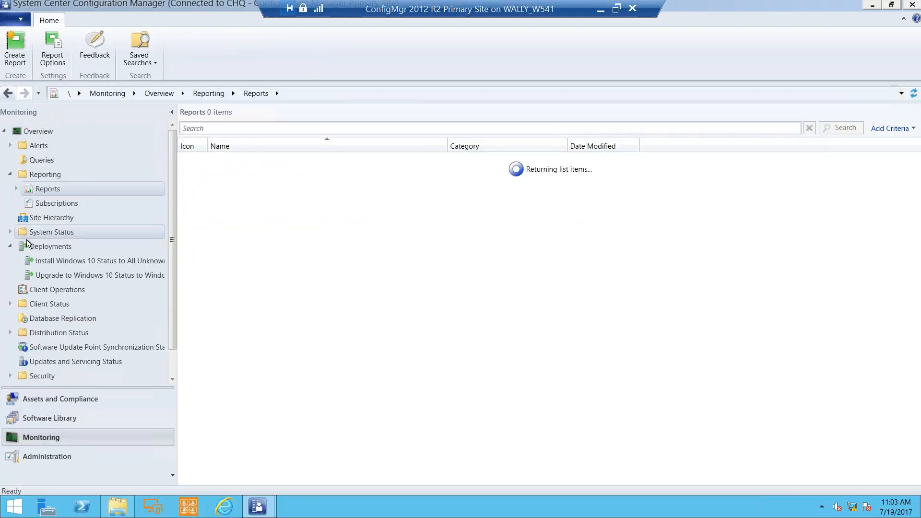
{"action": "left_click", "coordinate": [50, 303]}
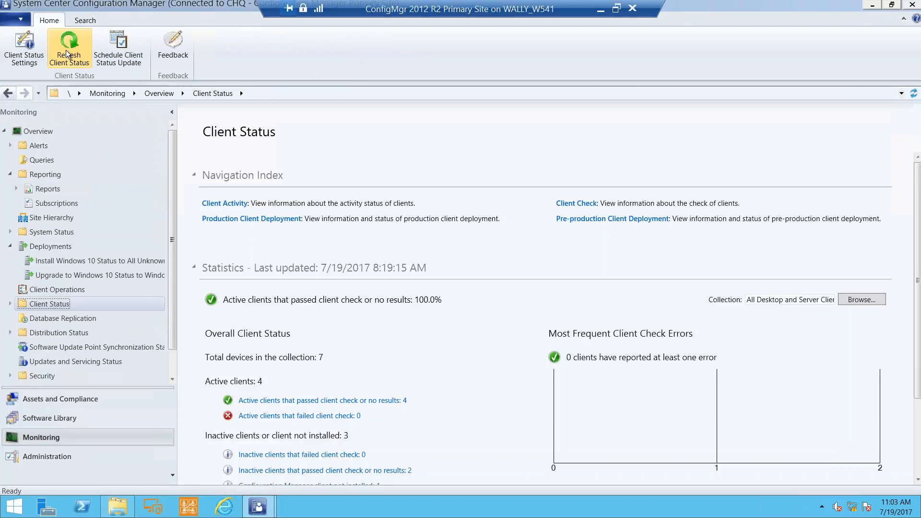
{"action": "left_click", "coordinate": [68, 54]}
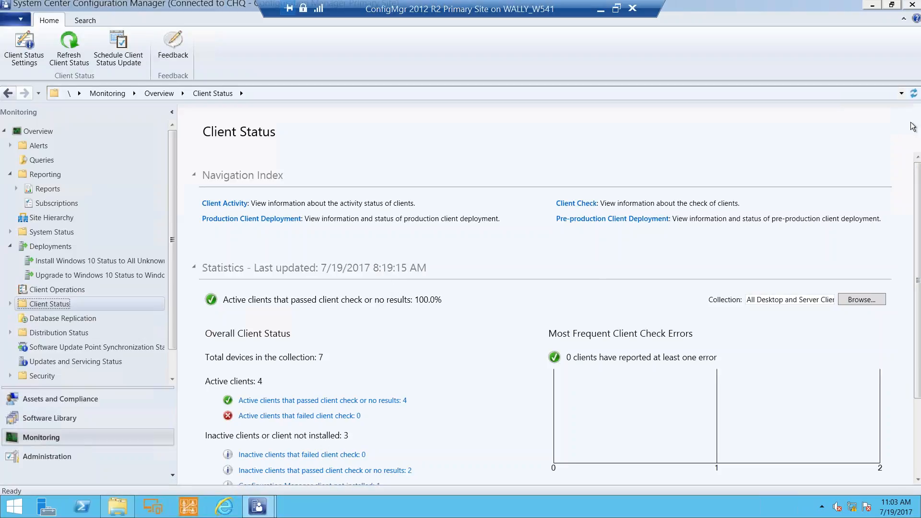
{"action": "left_click", "coordinate": [913, 96]}
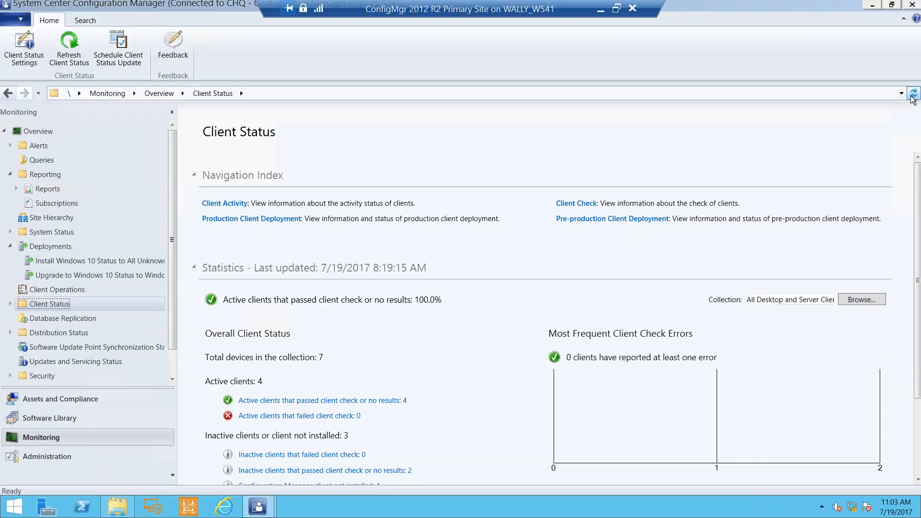
Reload the Client Status statistics and return to the Devices list to check the operating system entry for CLIENT7
{"action": "left_click", "coordinate": [912, 96]}
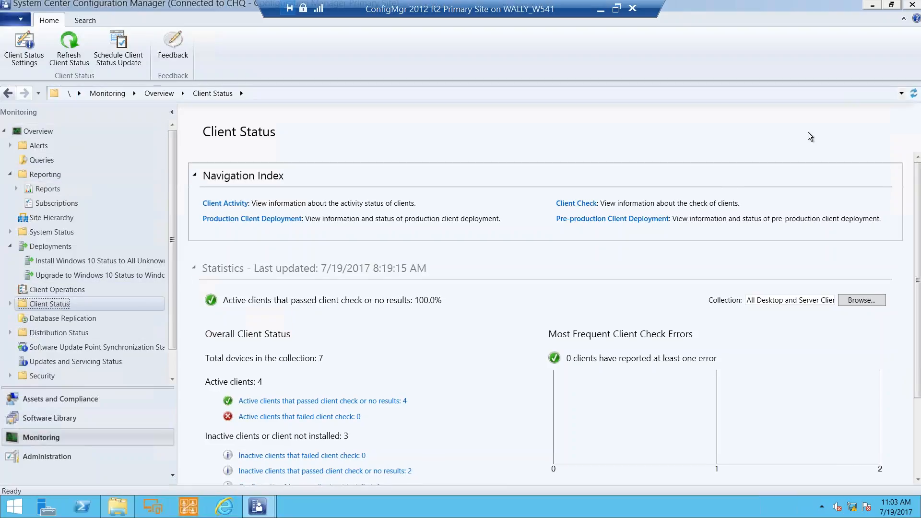
{"action": "left_click", "coordinate": [912, 95]}
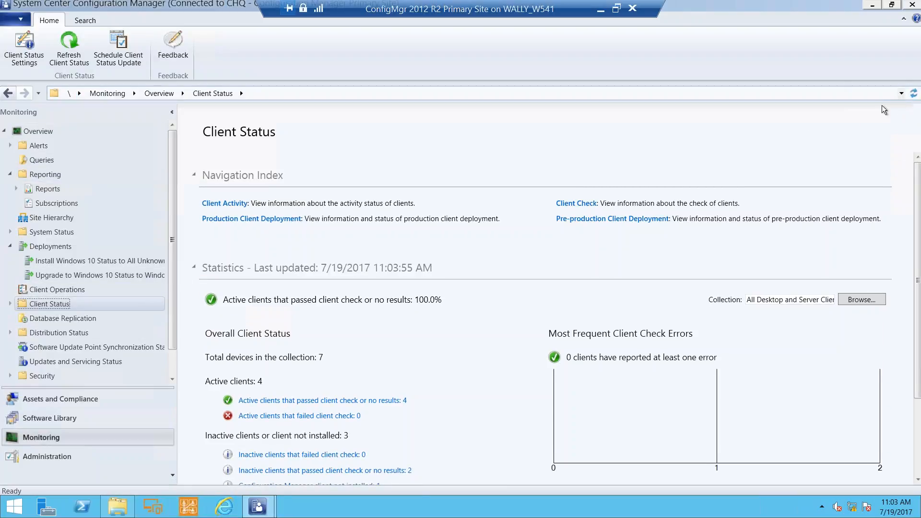
{"action": "left_click", "coordinate": [55, 400]}
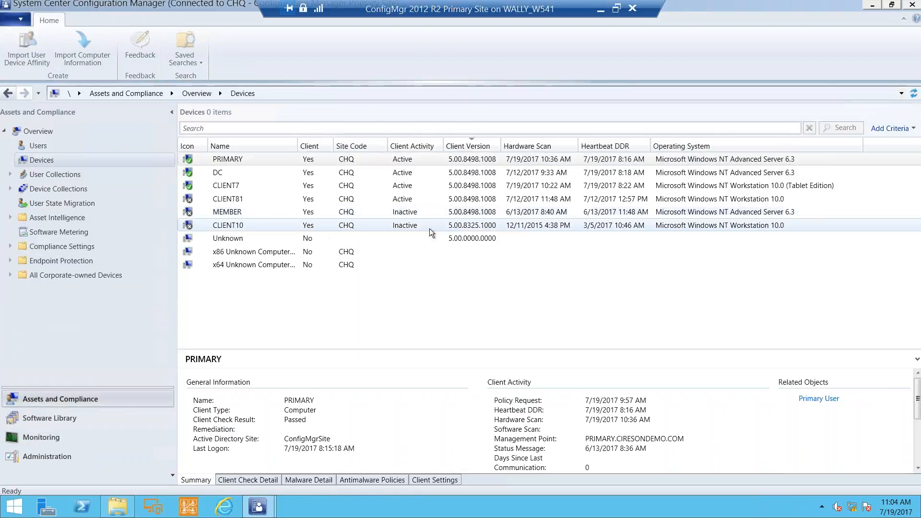
{"action": "left_click", "coordinate": [682, 187]}
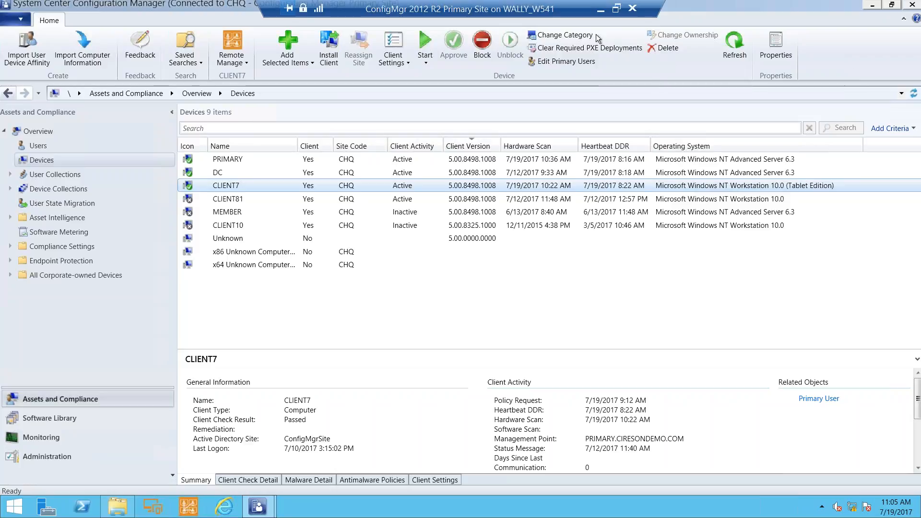
Minimize the remote session, switch to the browser showing the Team Cireson Vimeo page, highlight its web address, and minimize the browser
{"action": "left_click", "coordinate": [600, 10]}
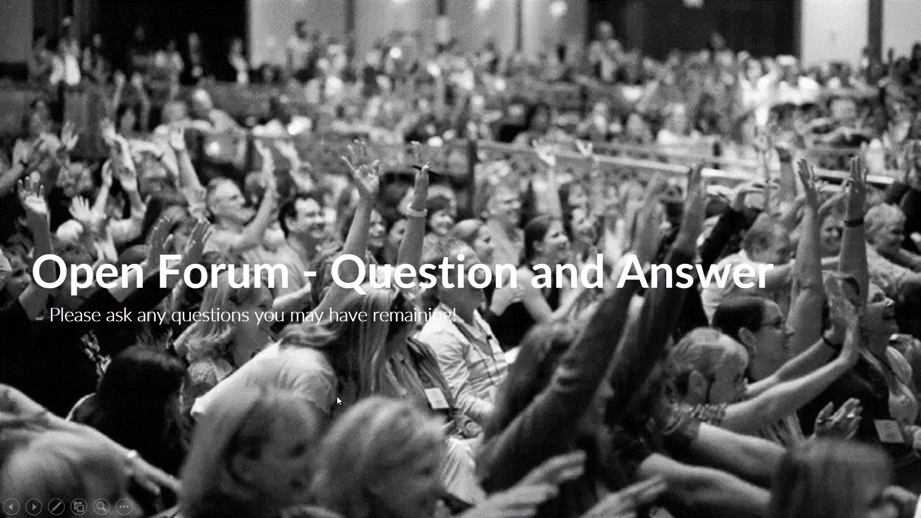
{"action": "key", "text": "alt+Tab"}
{"action": "key", "text": "alt+Tab"}
{"action": "key", "text": "alt+Tab"}
{"action": "key", "text": "alt+Tab"}
{"action": "key", "text": "alt+Tab"}
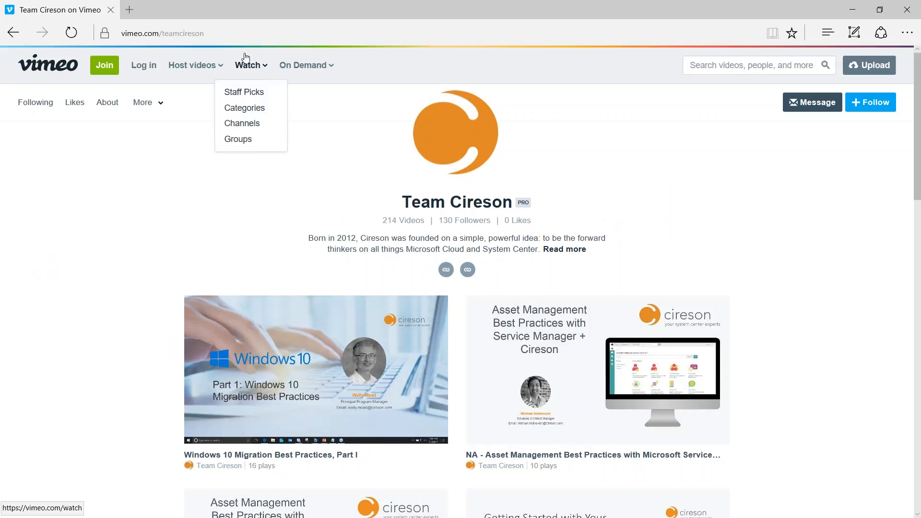
{"action": "left_click", "coordinate": [238, 32]}
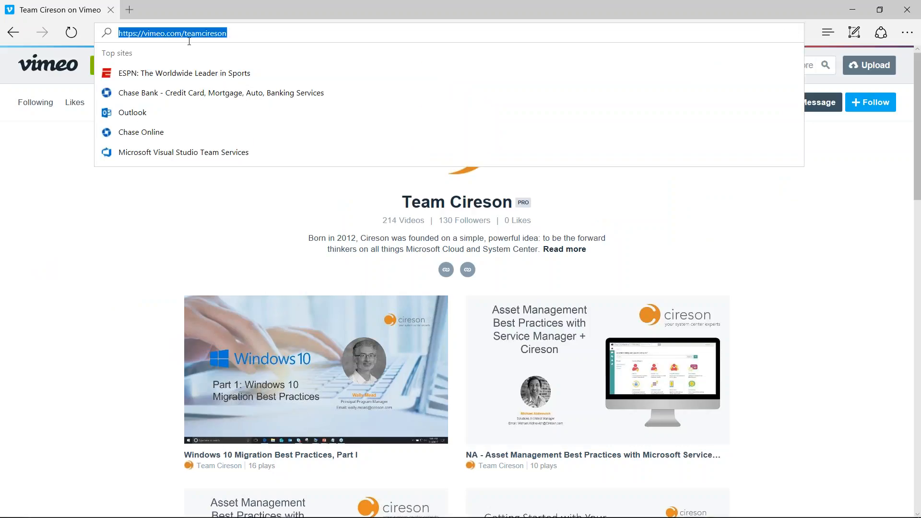
{"action": "left_click", "coordinate": [238, 34]}
{"action": "key", "text": "Escape"}
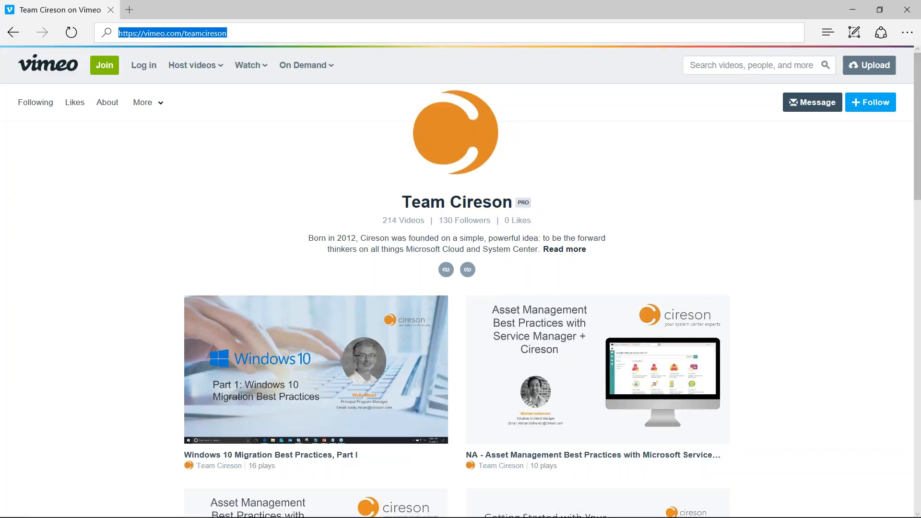
{"action": "left_click", "coordinate": [853, 11]}
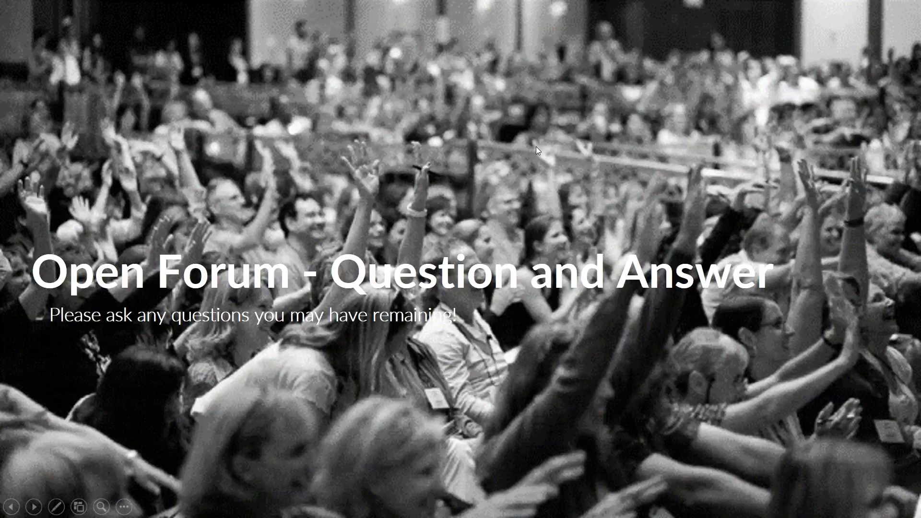
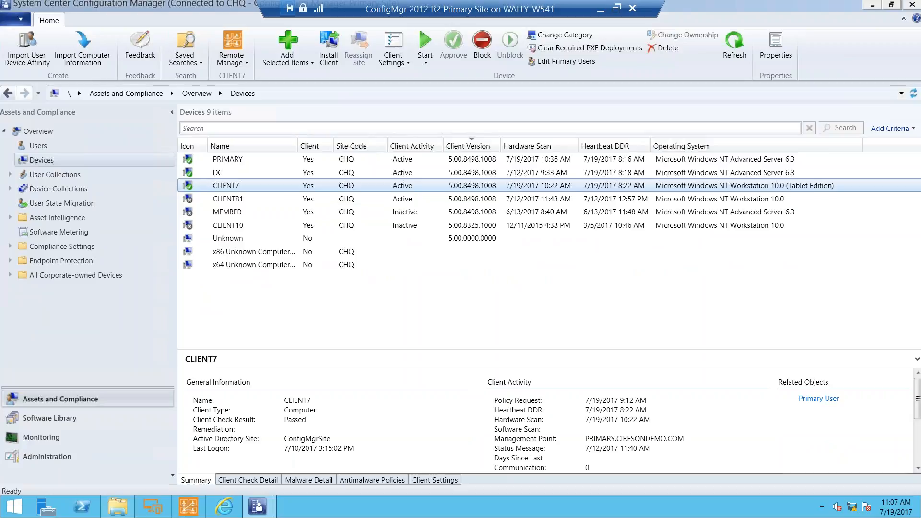
Open the Install Windows 10 task sequence for editing from the Task Sequences under Operating Systems in Software Library
{"action": "left_click", "coordinate": [81, 425]}
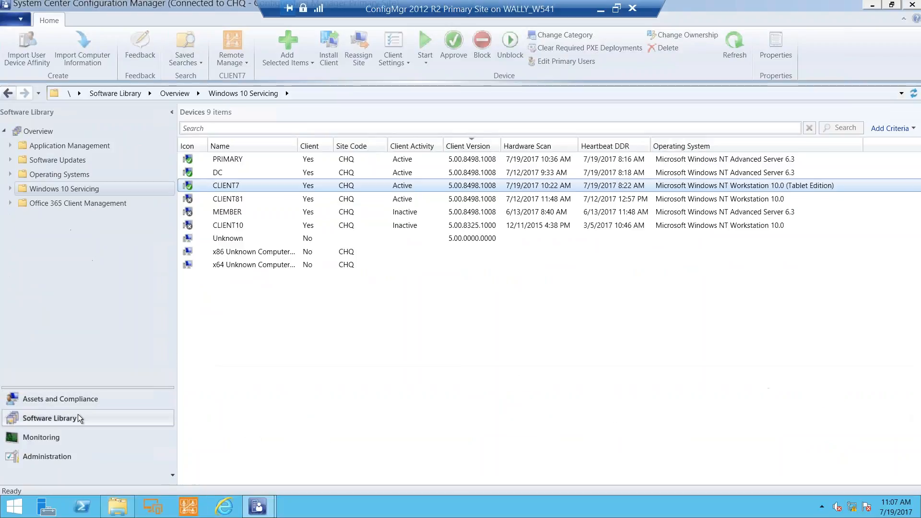
{"action": "left_click", "coordinate": [68, 179]}
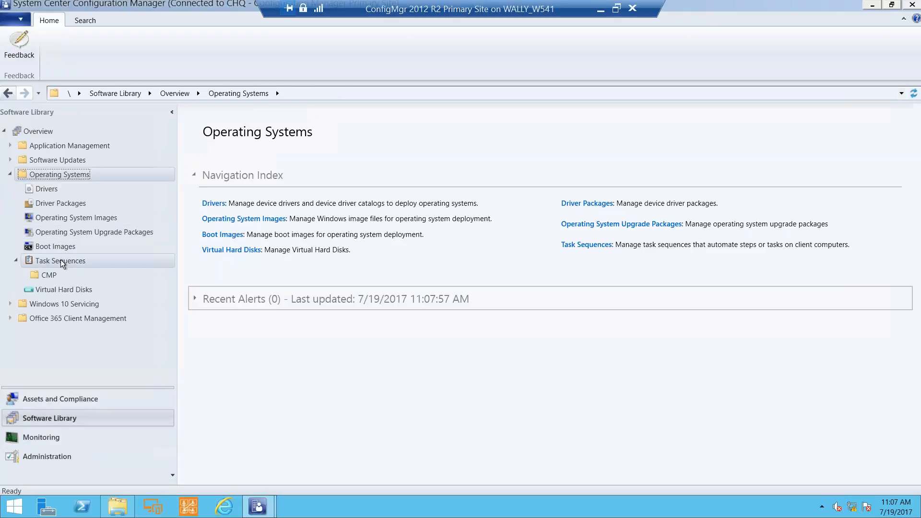
{"action": "left_click", "coordinate": [62, 262]}
{"action": "left_click", "coordinate": [16, 261]}
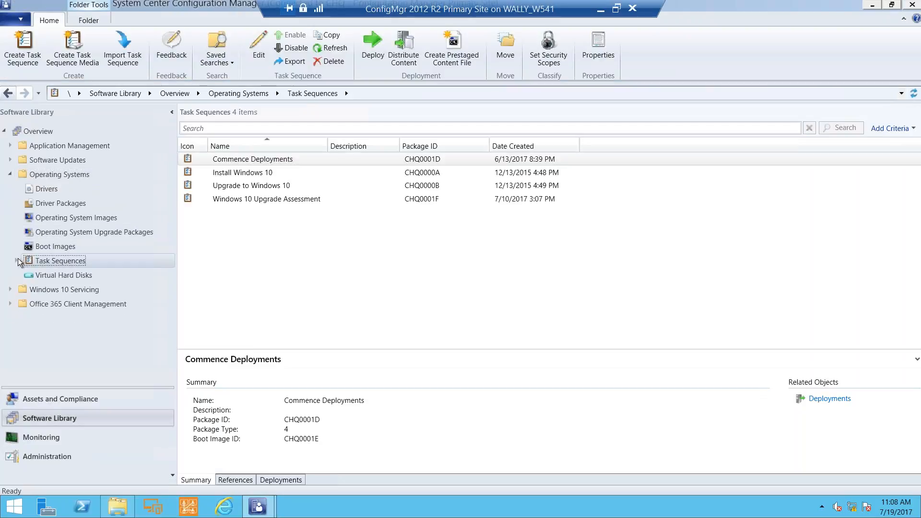
{"action": "left_click", "coordinate": [237, 173]}
{"action": "right_click", "coordinate": [236, 174]}
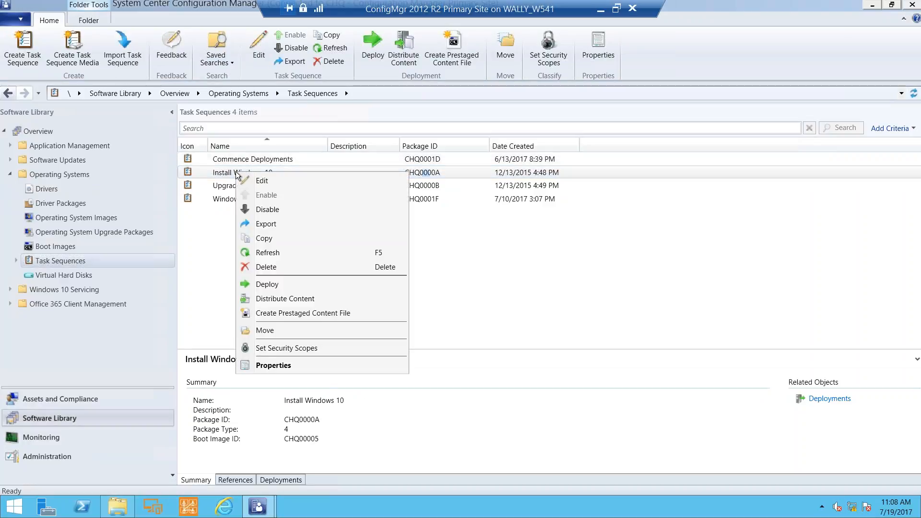
{"action": "left_click", "coordinate": [262, 181]}
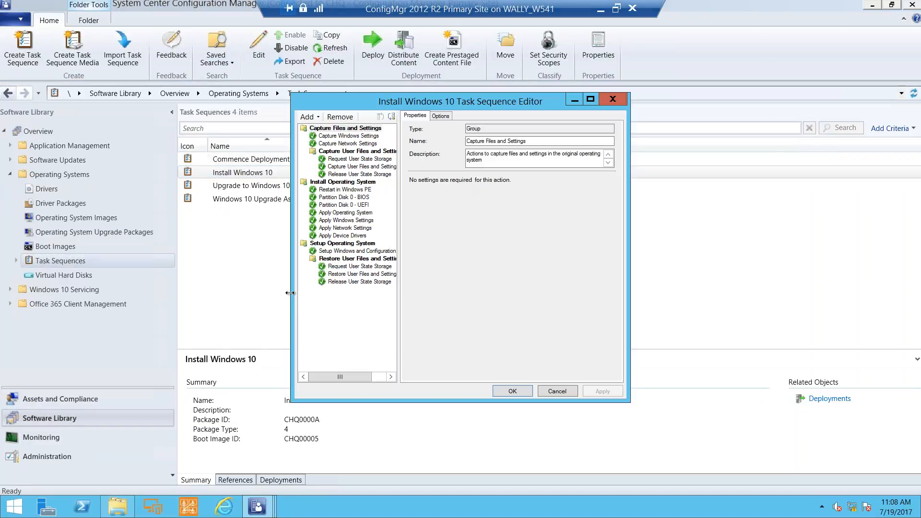
Add an Install Application step with all four listed applications to the Restore User Files and Settings group
{"action": "left_click", "coordinate": [341, 260]}
{"action": "left_click", "coordinate": [317, 118]}
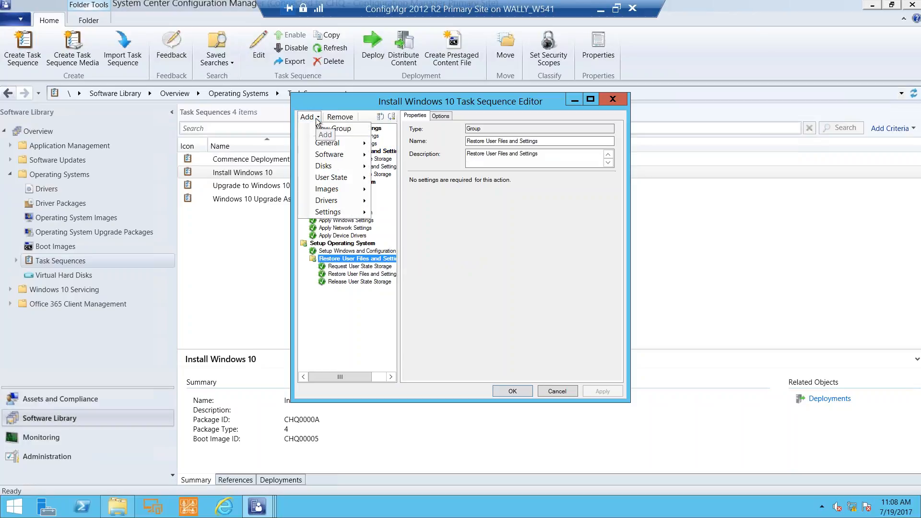
{"action": "mouse_move", "coordinate": [334, 157]}
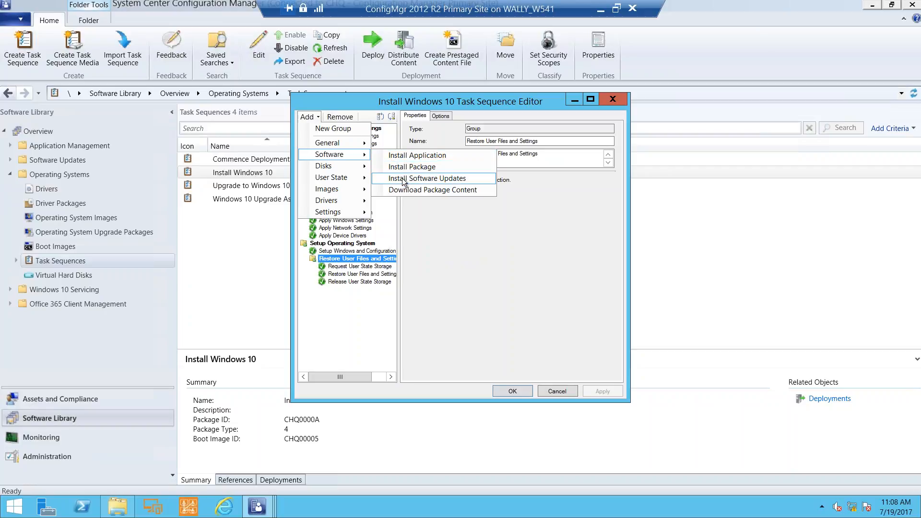
{"action": "left_click", "coordinate": [407, 156]}
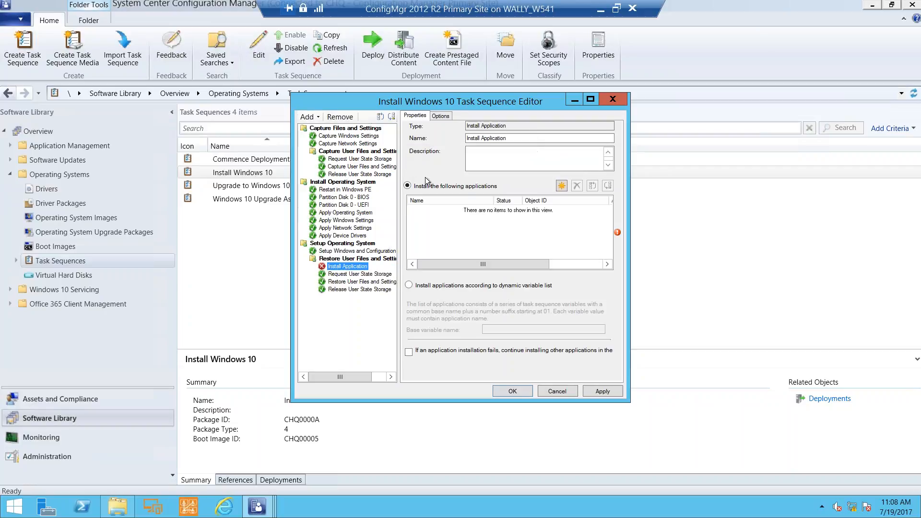
{"action": "left_click", "coordinate": [561, 186]}
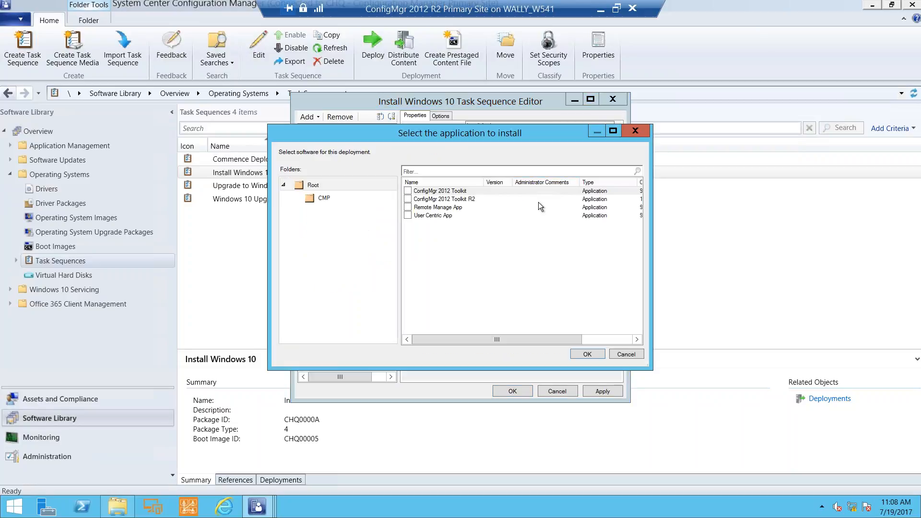
{"action": "left_click", "coordinate": [416, 183]}
{"action": "left_click", "coordinate": [407, 191]}
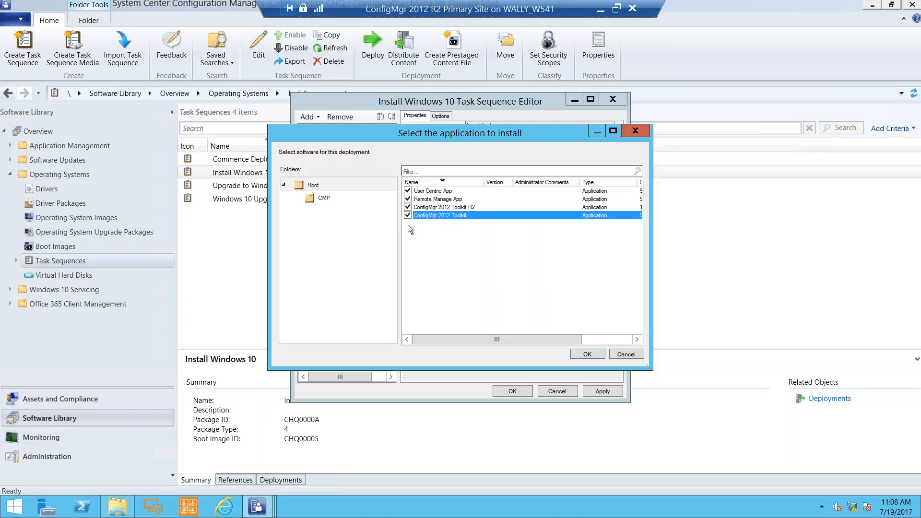
{"action": "left_click", "coordinate": [588, 355]}
Add an Install Package step after Install Application, choose the Cireson Remote Manage app package, and check its program options
{"action": "left_click", "coordinate": [347, 266]}
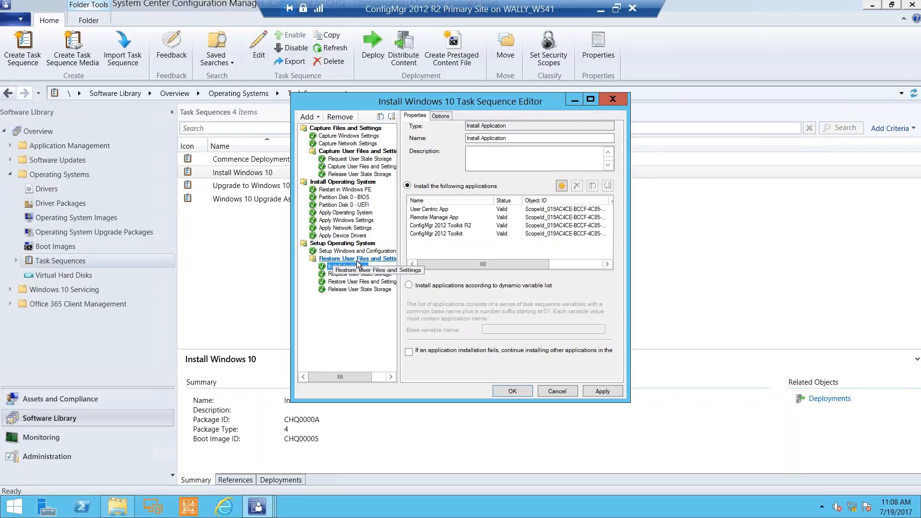
{"action": "left_click", "coordinate": [309, 118]}
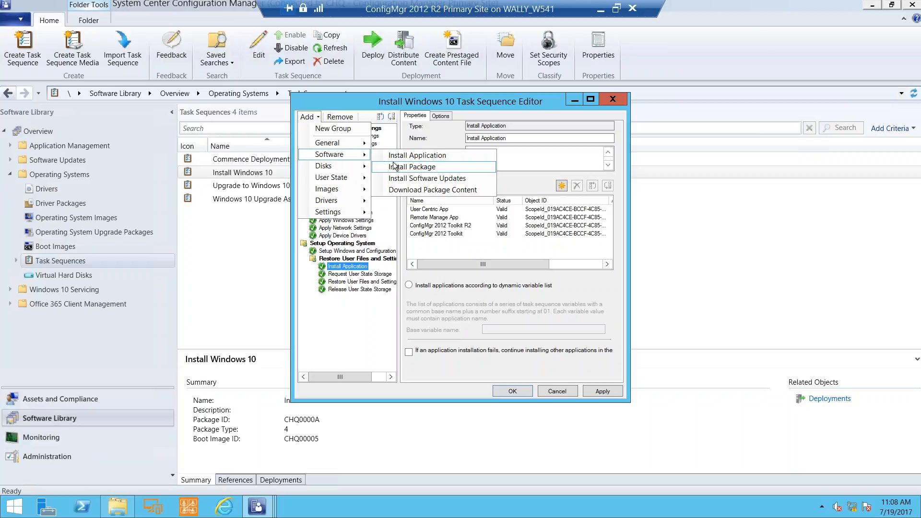
{"action": "left_click", "coordinate": [394, 166]}
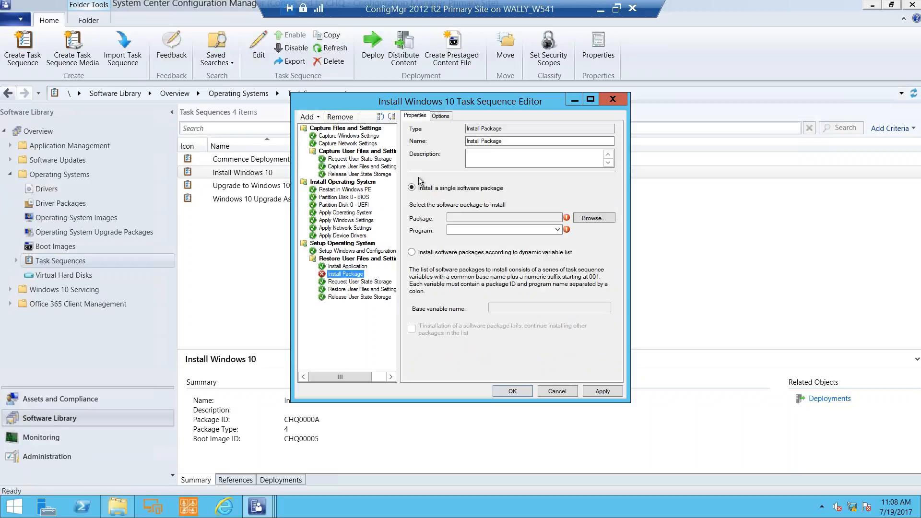
{"action": "left_click", "coordinate": [589, 218]}
{"action": "left_click", "coordinate": [413, 178]}
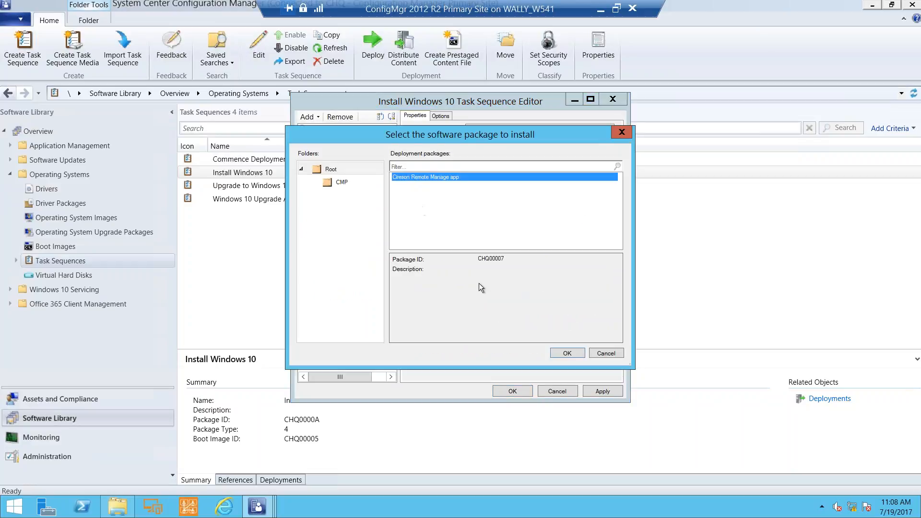
{"action": "left_click", "coordinate": [561, 354]}
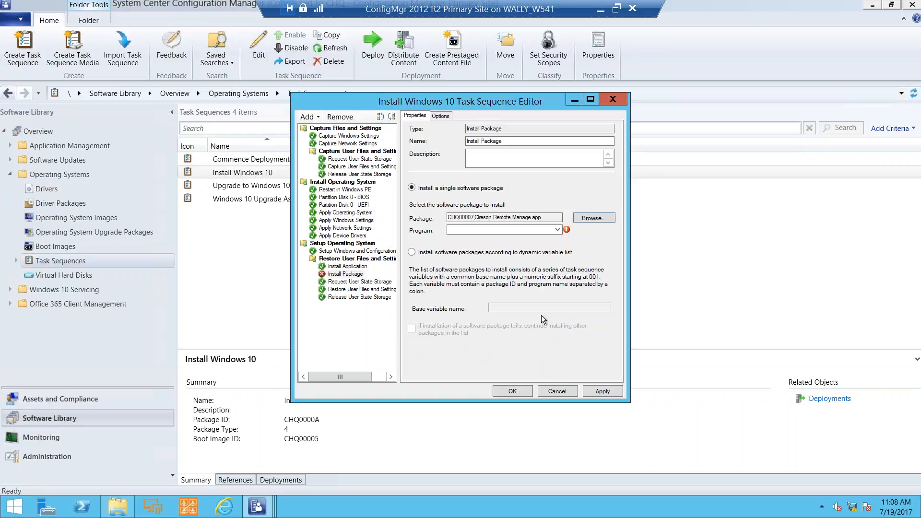
{"action": "left_click", "coordinate": [554, 230]}
{"action": "left_click", "coordinate": [555, 232]}
Add an Install Software Updates step after Install Package and close the task sequence editor without saving the changes
{"action": "left_click", "coordinate": [309, 117]}
{"action": "mouse_move", "coordinate": [328, 158]}
{"action": "left_click", "coordinate": [414, 182]}
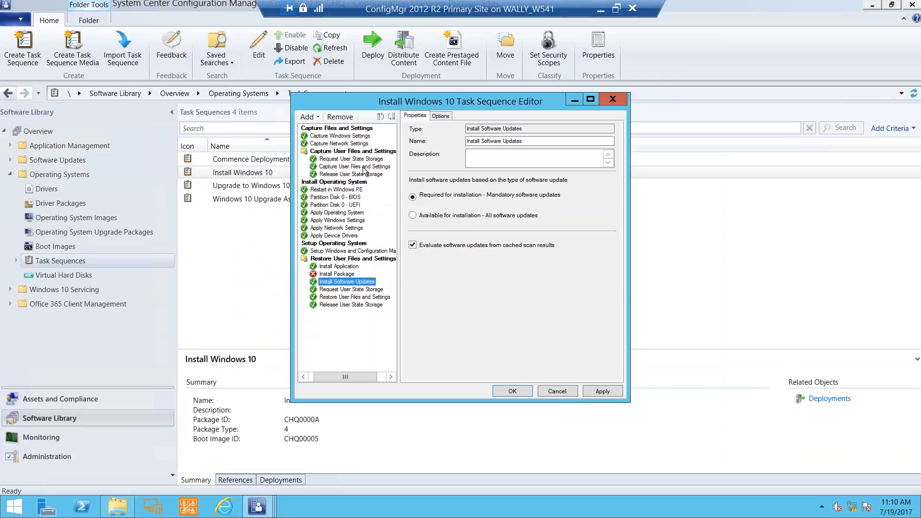
{"action": "left_click", "coordinate": [569, 392]}
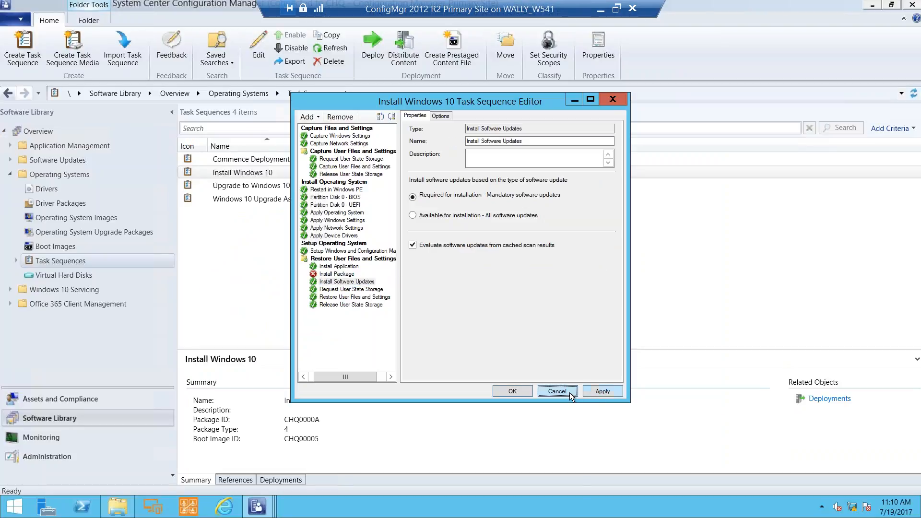
{"action": "left_click", "coordinate": [499, 298]}
Start a new task sequence that installs an existing image package, using Boot image (x64) 10.0.10240.16384 and the default name
{"action": "left_click", "coordinate": [59, 262]}
{"action": "right_click", "coordinate": [59, 262]}
{"action": "left_click", "coordinate": [84, 269]}
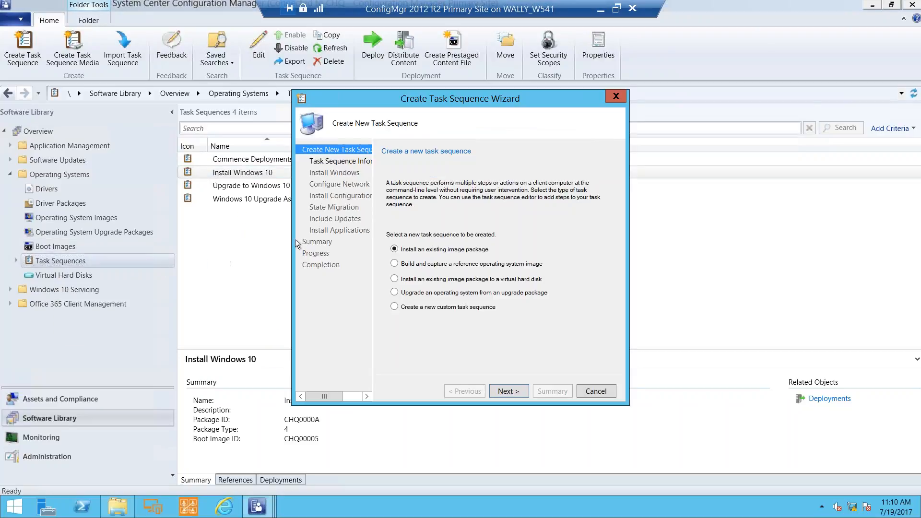
{"action": "left_click", "coordinate": [511, 390]}
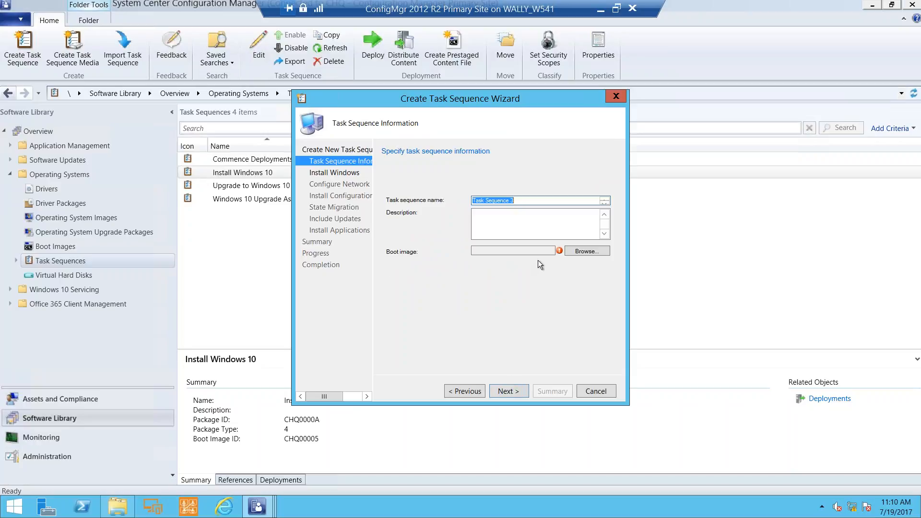
{"action": "left_click", "coordinate": [580, 252]}
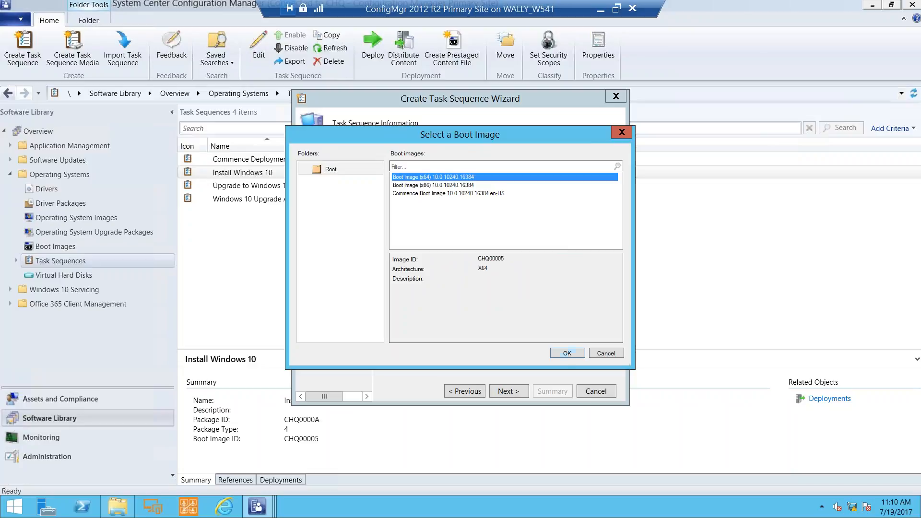
{"action": "left_click", "coordinate": [565, 353]}
{"action": "left_click", "coordinate": [516, 391]}
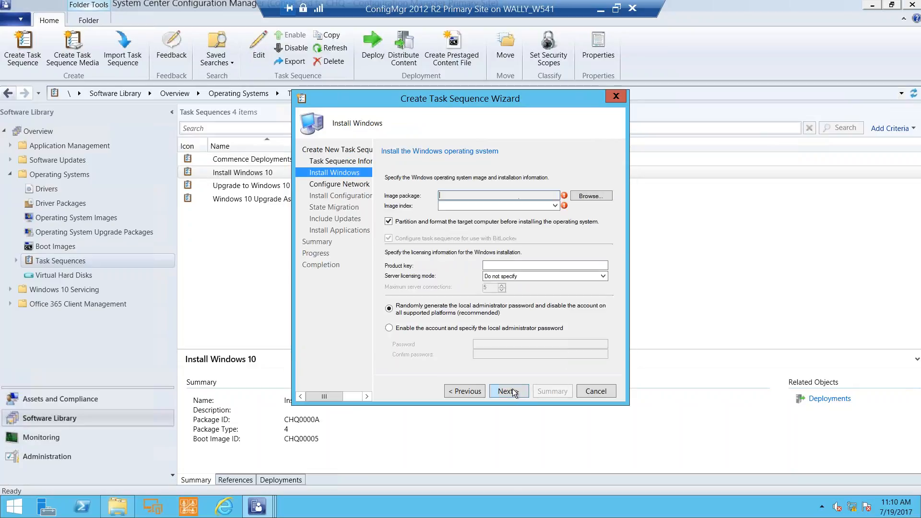
Choose Windows 10 Enterprise 1511 en-US as the image package and accept the remaining Windows installation settings
{"action": "left_click", "coordinate": [586, 196]}
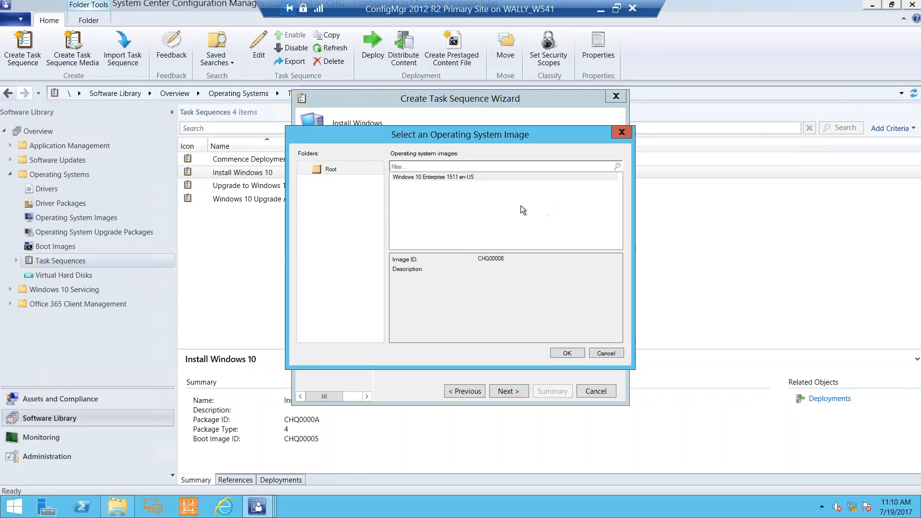
{"action": "left_click", "coordinate": [421, 177]}
{"action": "left_click", "coordinate": [556, 353]}
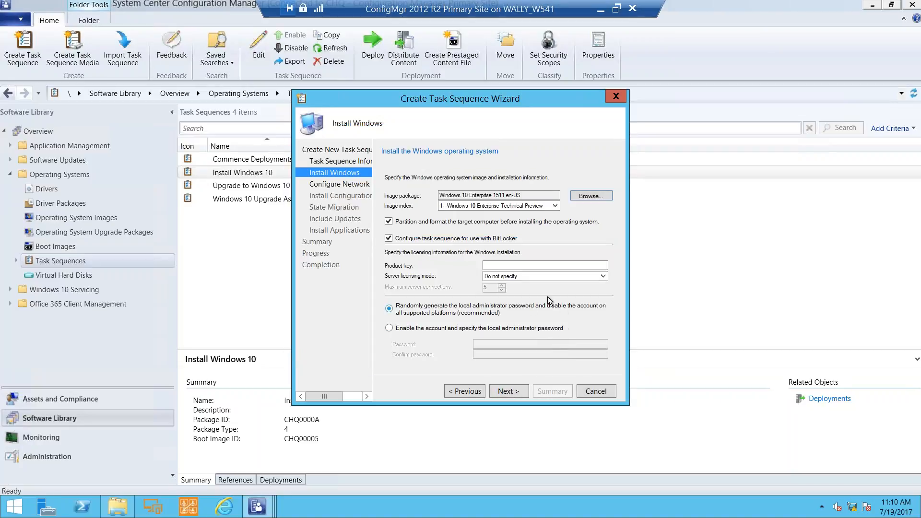
{"action": "left_click", "coordinate": [502, 392]}
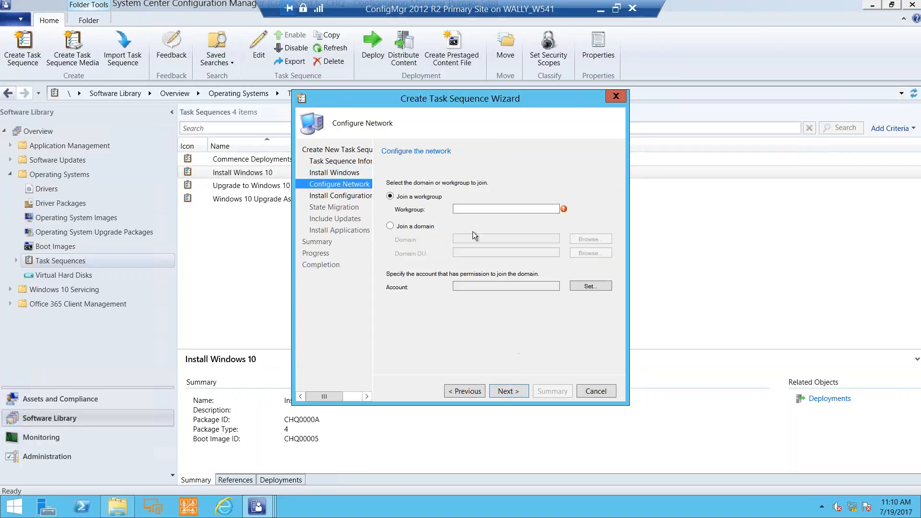
Join the deployed computer to a workgroup named workgroup and accept the Configuration Manager Client Package with its installation properties
{"action": "left_click", "coordinate": [465, 212]}
{"action": "type", "text": "workgroup"}
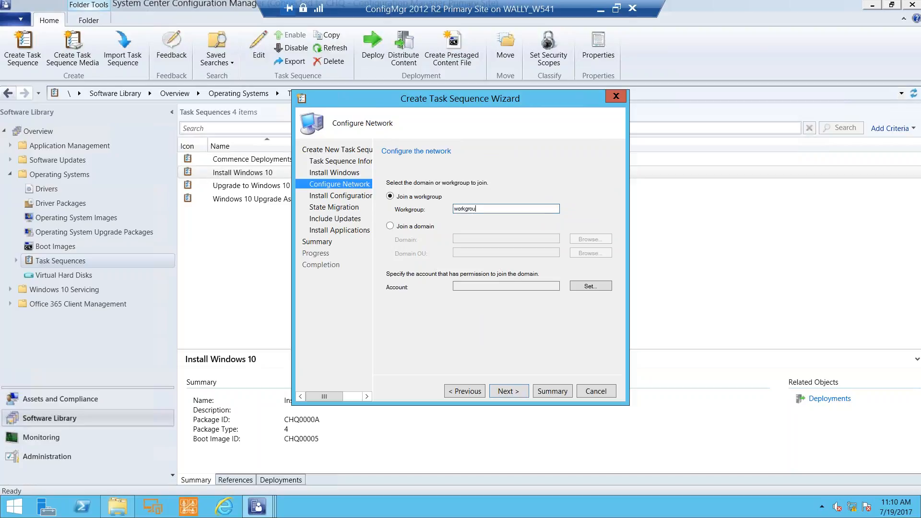
{"action": "left_click", "coordinate": [514, 391]}
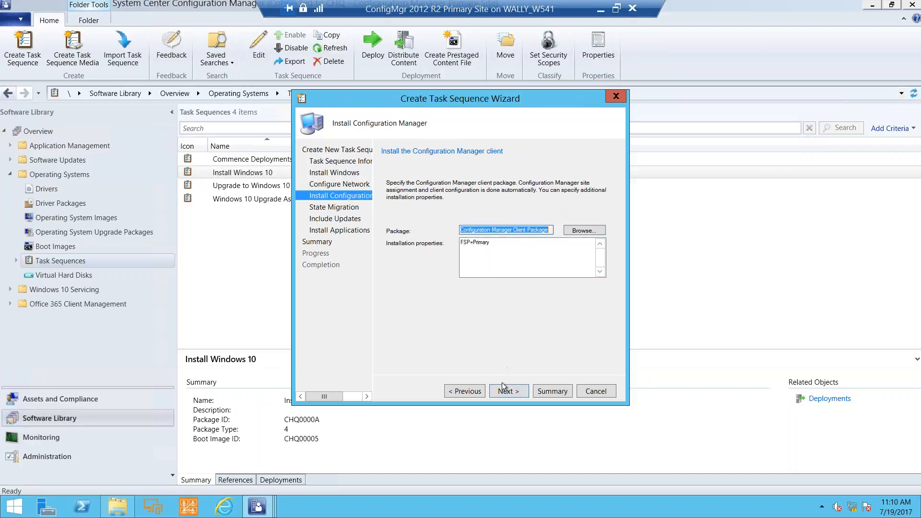
{"action": "left_click", "coordinate": [507, 392]}
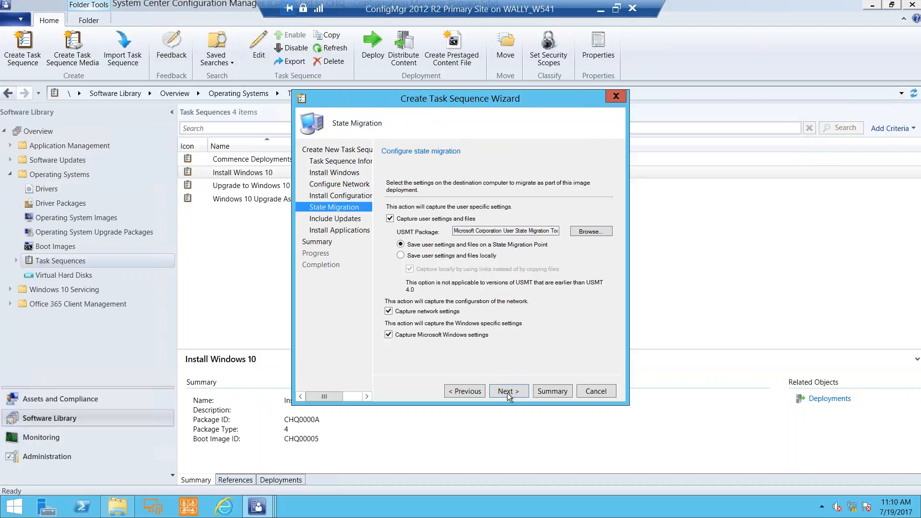
Turn off capturing user settings and files and capturing network settings for state migration, and continue to the software update options
{"action": "left_click", "coordinate": [421, 219]}
{"action": "left_click", "coordinate": [429, 312]}
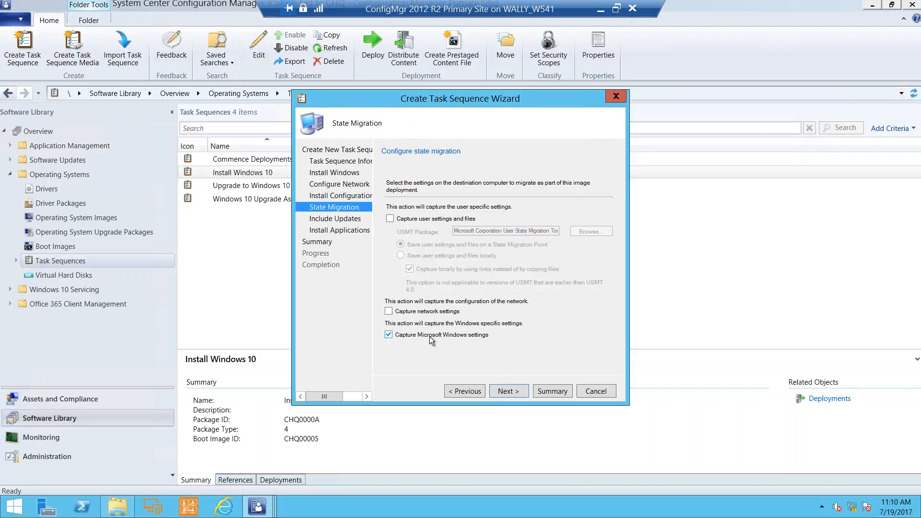
{"action": "left_click", "coordinate": [504, 392]}
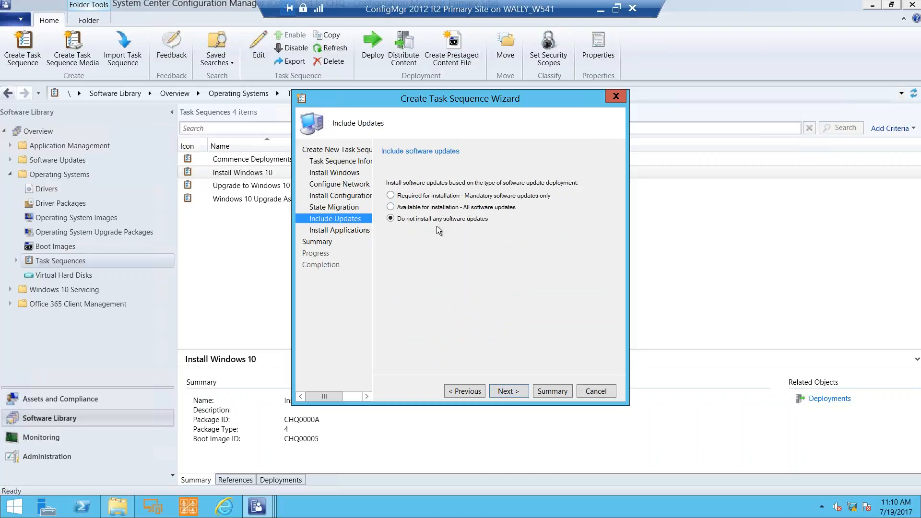
Check which applications can be added to the operating system deployment without selecting any
{"action": "left_click", "coordinate": [354, 232]}
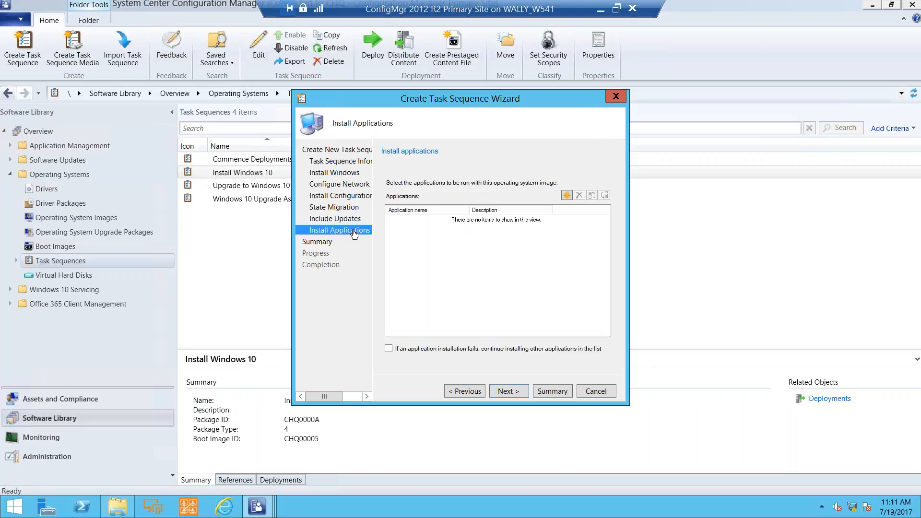
{"action": "left_click", "coordinate": [566, 195]}
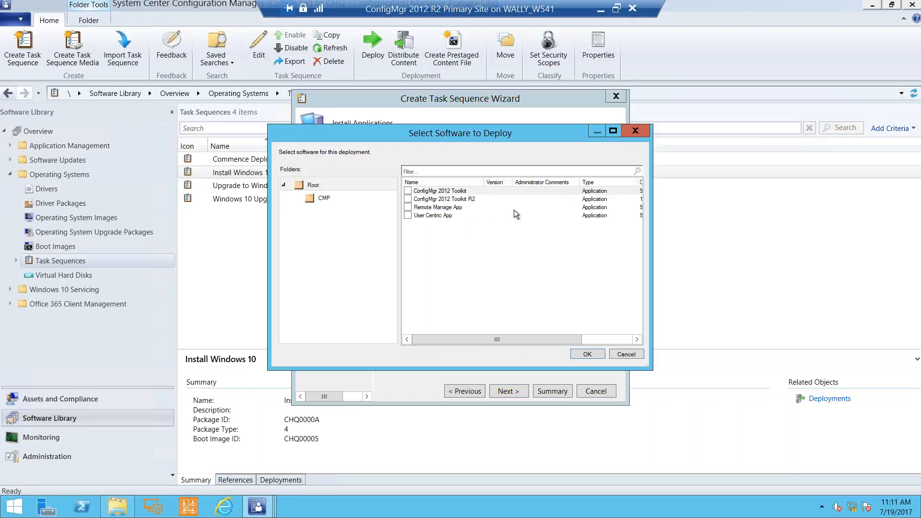
{"action": "left_click", "coordinate": [625, 354]}
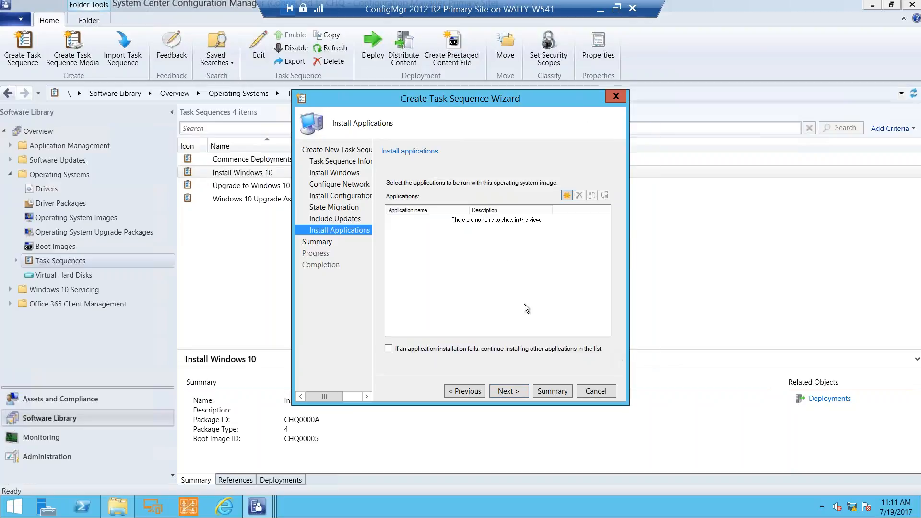
Revisit the software update options of the new task sequence and exit the wizard, discarding the unsaved changes
{"action": "left_click", "coordinate": [348, 219]}
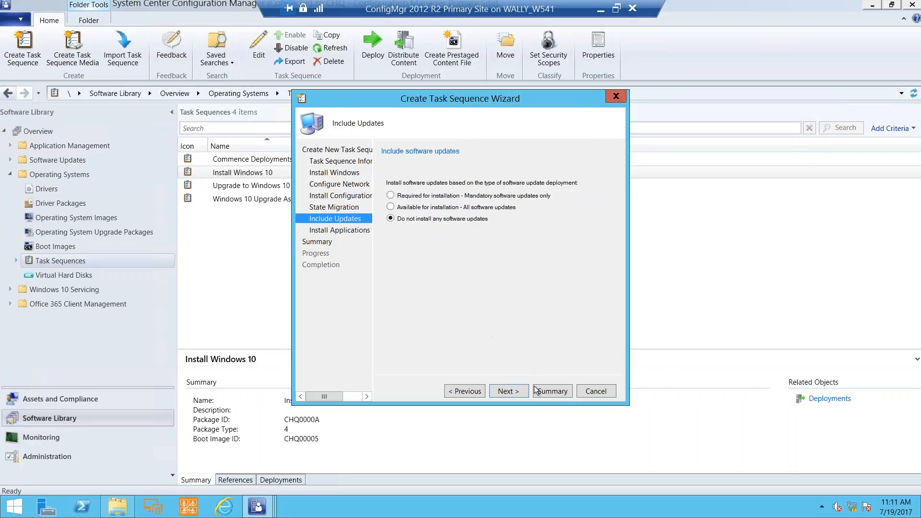
{"action": "left_click", "coordinate": [586, 392]}
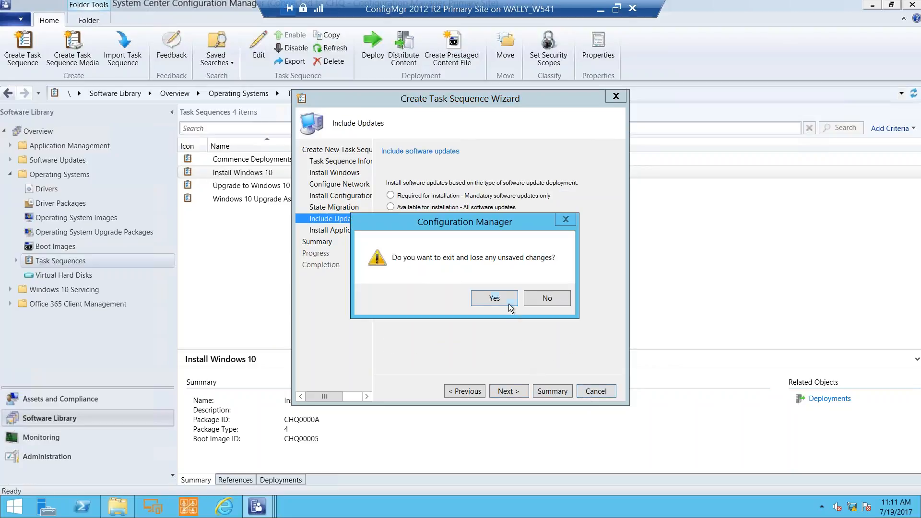
{"action": "left_click", "coordinate": [497, 299]}
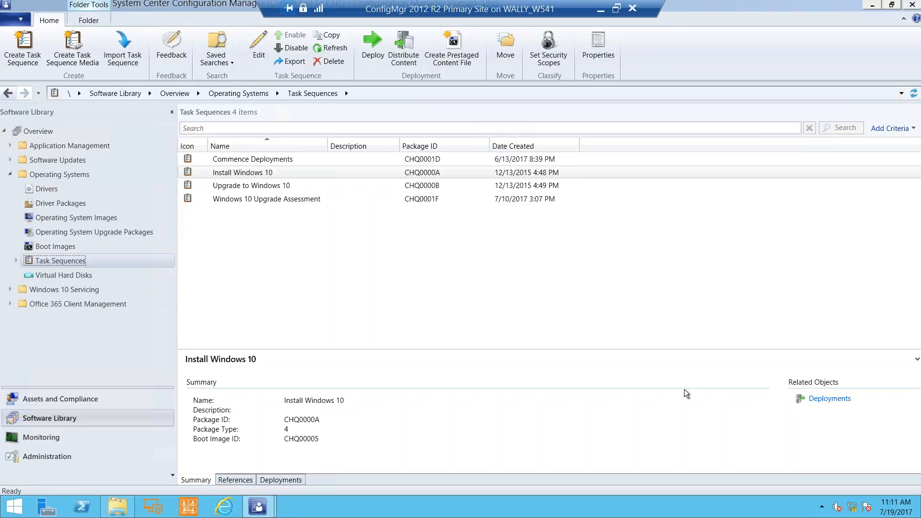
Show All Windows 10 Updates under Windows 10 Servicing and widen the Title column so the full update names fit
{"action": "left_click", "coordinate": [64, 289]}
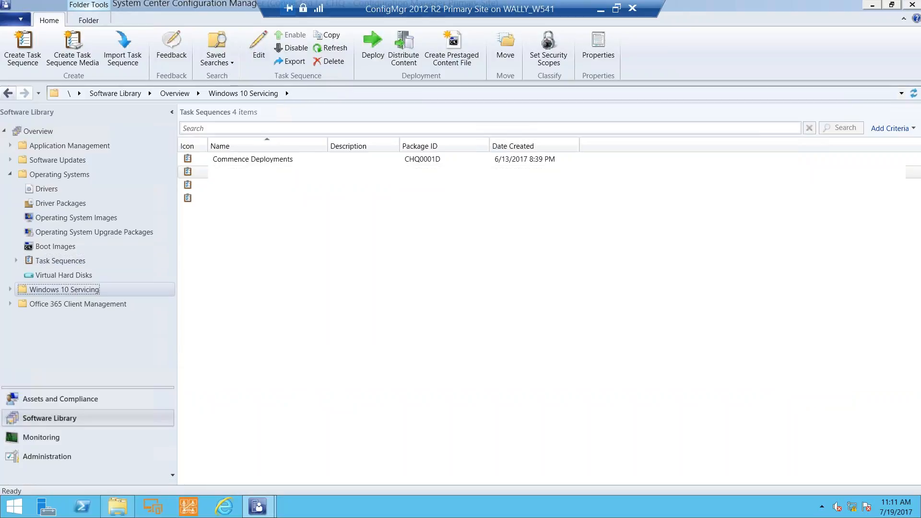
{"action": "left_click", "coordinate": [10, 289]}
{"action": "left_click", "coordinate": [49, 319]}
{"action": "left_click", "coordinate": [58, 306]}
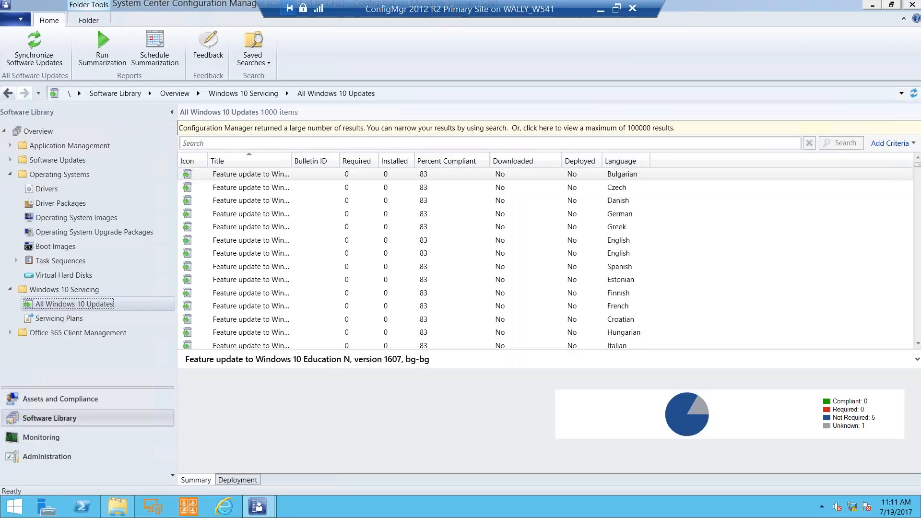
{"action": "left_click_drag", "start_coordinate": [291, 159], "coordinate": [507, 168]}
Search all Windows 10 updates for 1703 and look through the feature updates for the various editions and languages
{"action": "scroll", "coordinate": [438, 235], "scroll_direction": "down", "scroll_amount": 3}
{"action": "scroll", "coordinate": [439, 234], "scroll_direction": "down", "scroll_amount": 13}
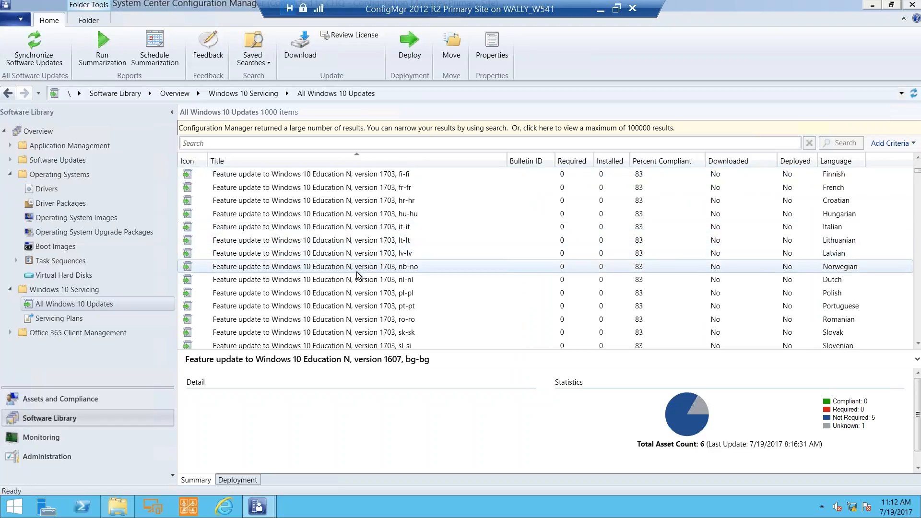
{"action": "scroll", "coordinate": [344, 297], "scroll_direction": "down", "scroll_amount": 3}
{"action": "scroll", "coordinate": [344, 297], "scroll_direction": "up", "scroll_amount": 3}
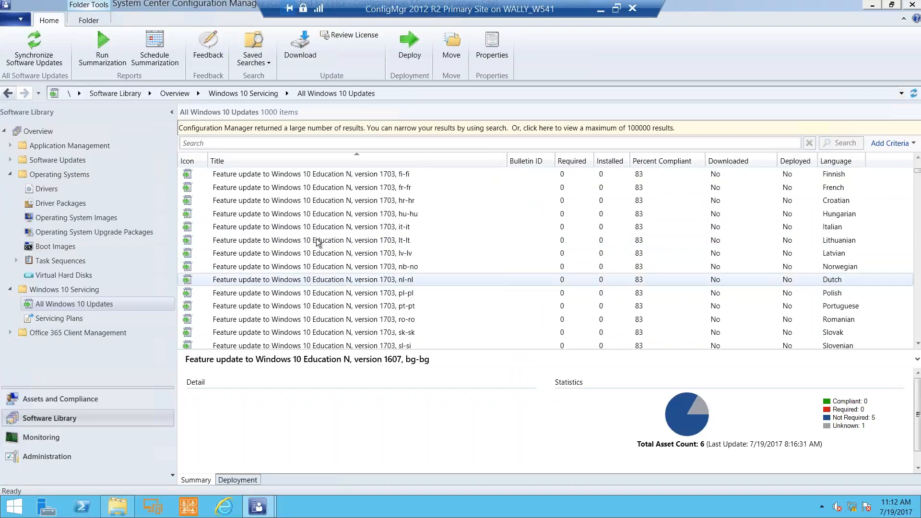
{"action": "scroll", "coordinate": [317, 243], "scroll_direction": "up", "scroll_amount": 5}
{"action": "scroll", "coordinate": [317, 242], "scroll_direction": "down", "scroll_amount": 4}
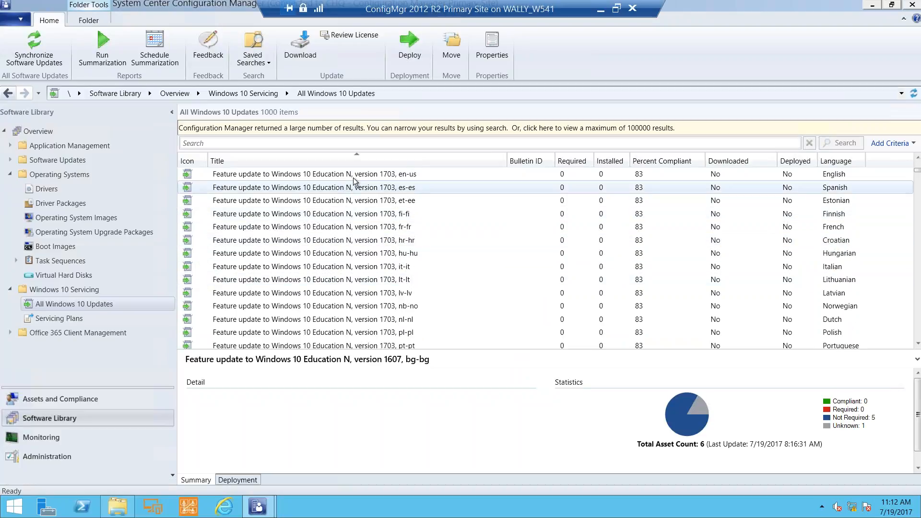
{"action": "left_click", "coordinate": [339, 139]}
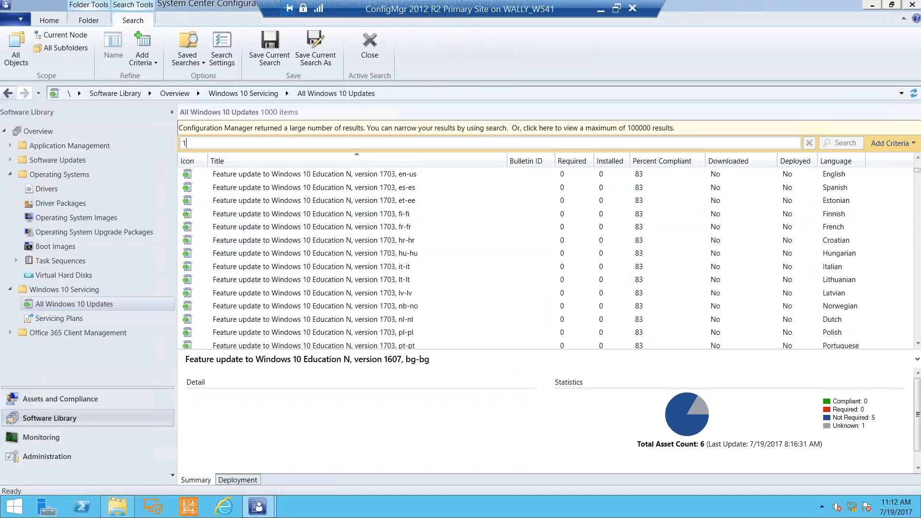
{"action": "type", "text": "1703"}
{"action": "key", "text": "Return"}
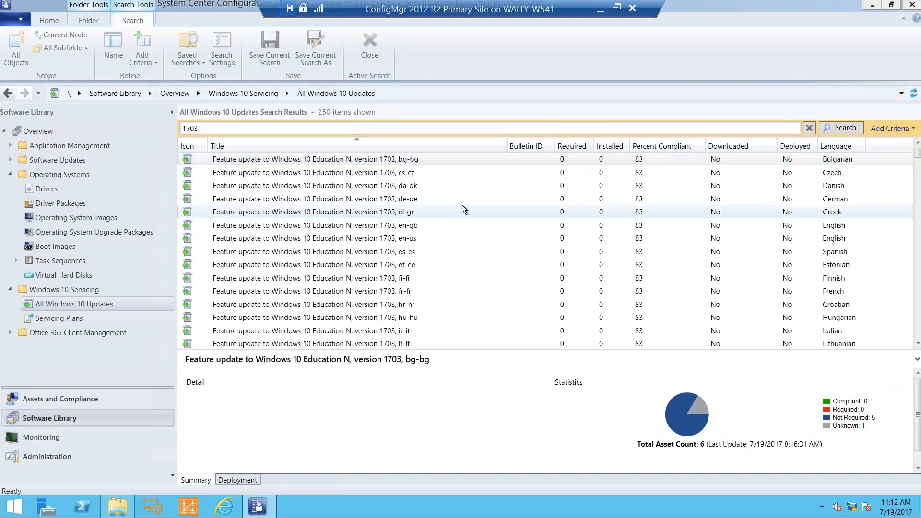
{"action": "scroll", "coordinate": [399, 215], "scroll_direction": "down", "scroll_amount": 5}
{"action": "scroll", "coordinate": [398, 215], "scroll_direction": "down", "scroll_amount": 20}
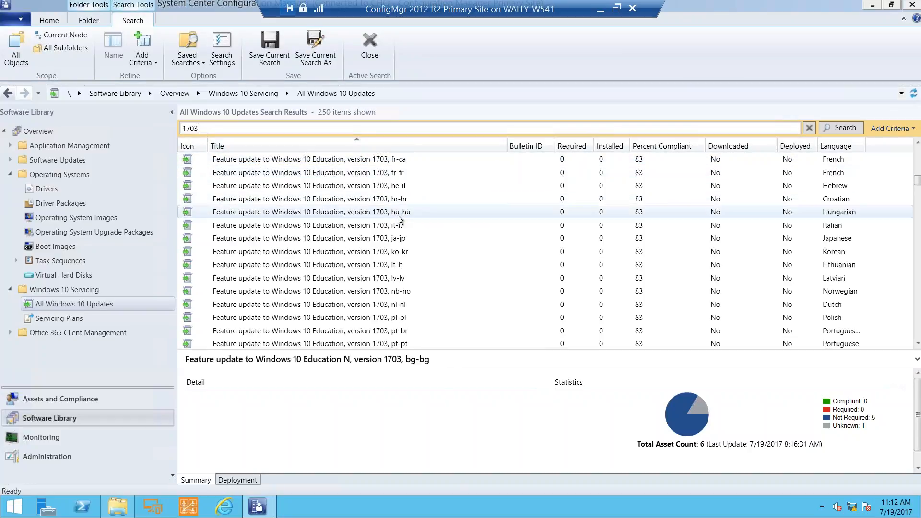
{"action": "scroll", "coordinate": [398, 220], "scroll_direction": "down", "scroll_amount": 4}
{"action": "scroll", "coordinate": [397, 219], "scroll_direction": "down", "scroll_amount": 20}
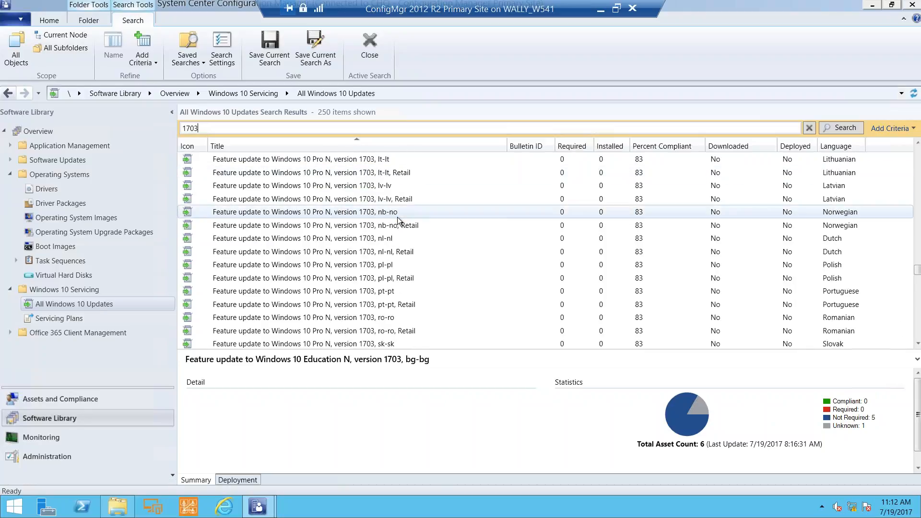
{"action": "scroll", "coordinate": [397, 217], "scroll_direction": "down", "scroll_amount": 20}
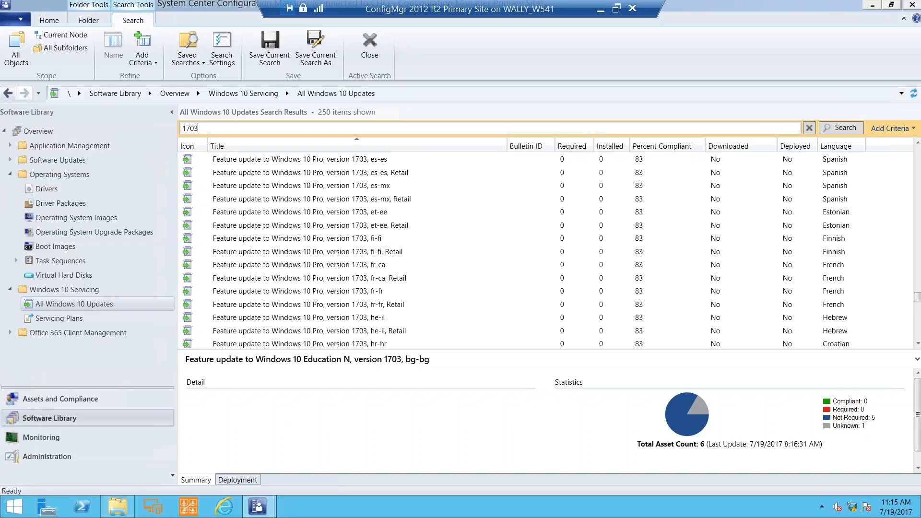
Clear the update search and minimize the full-screen virtual machine connection to the primary site
{"action": "left_click", "coordinate": [810, 128]}
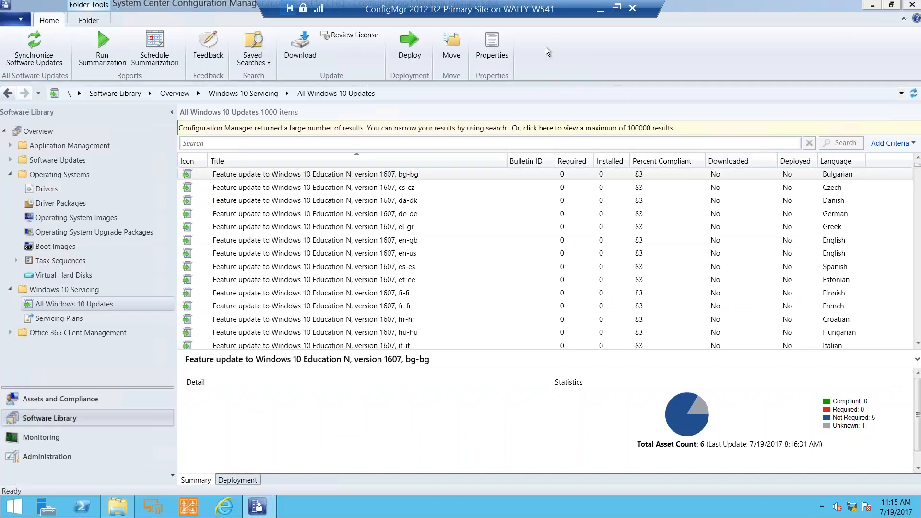
{"action": "left_click", "coordinate": [600, 14]}
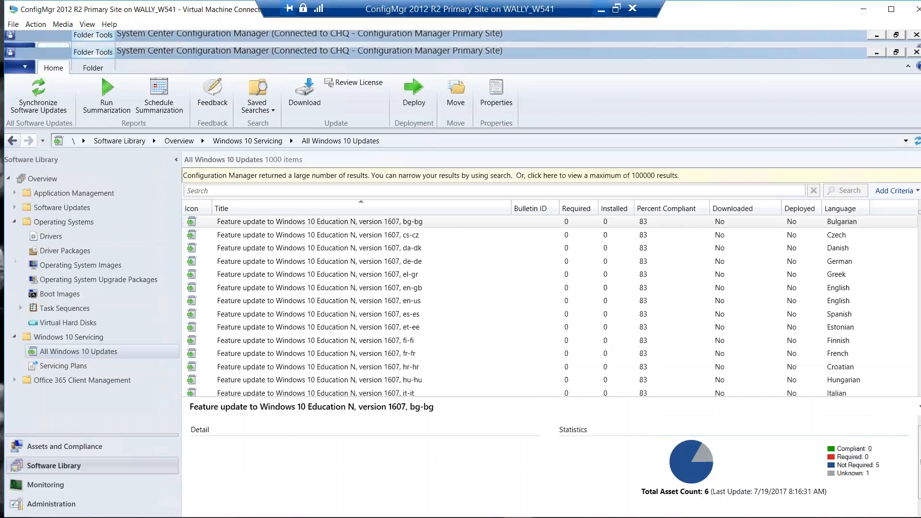